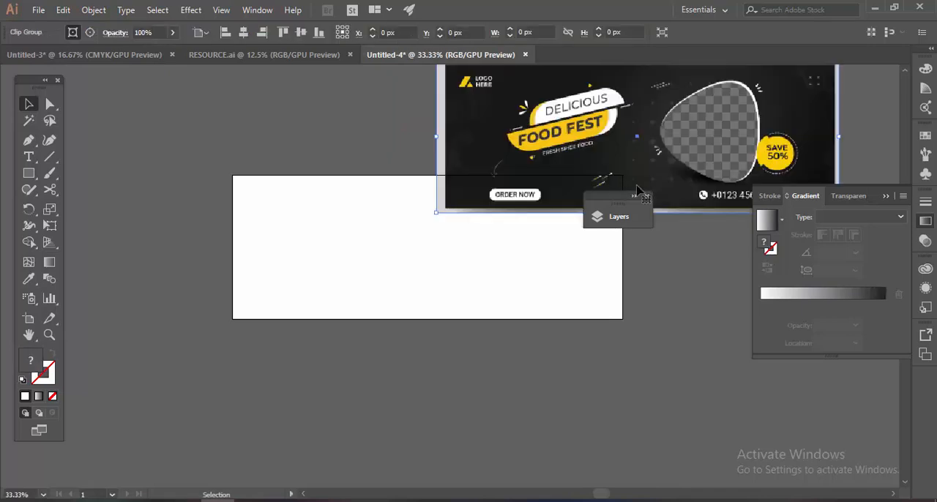
Create a rectangle 1702 px wide and 630 px high.
key(ctrl+minus)
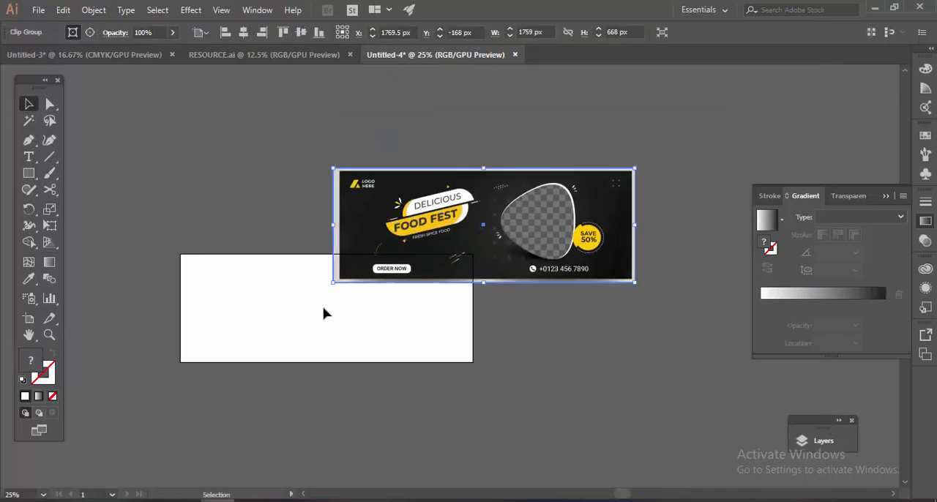
click(167, 191)
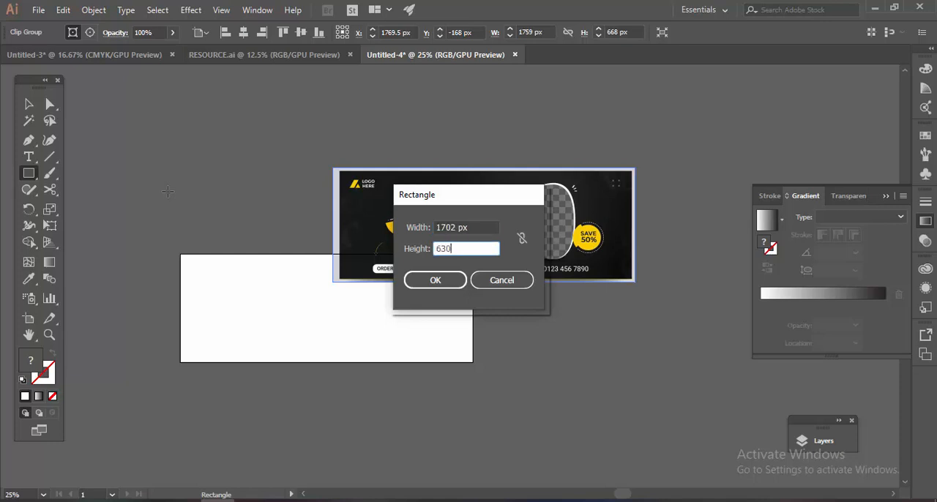
key(Return)
Align the new rectangle to the artboard, centred both horizontally and vertically.
key(ctrl+plus)
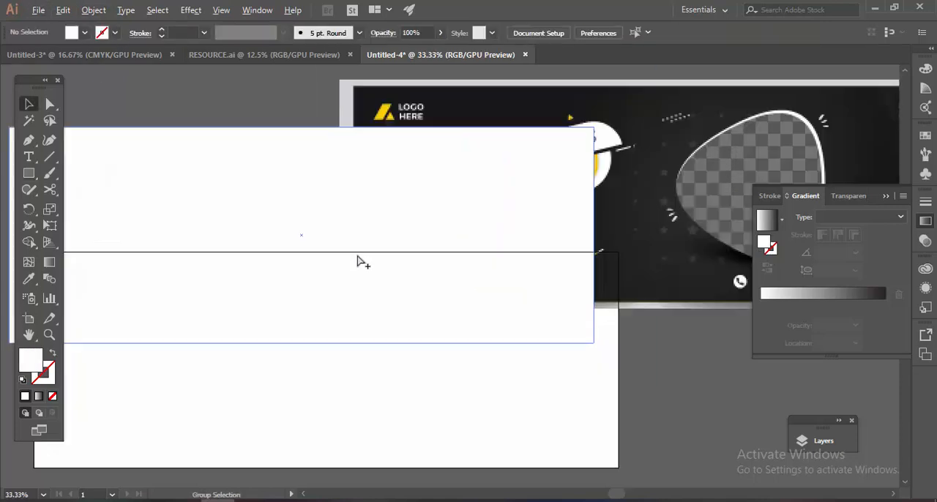
click(362, 262)
key(ctrl+plus)
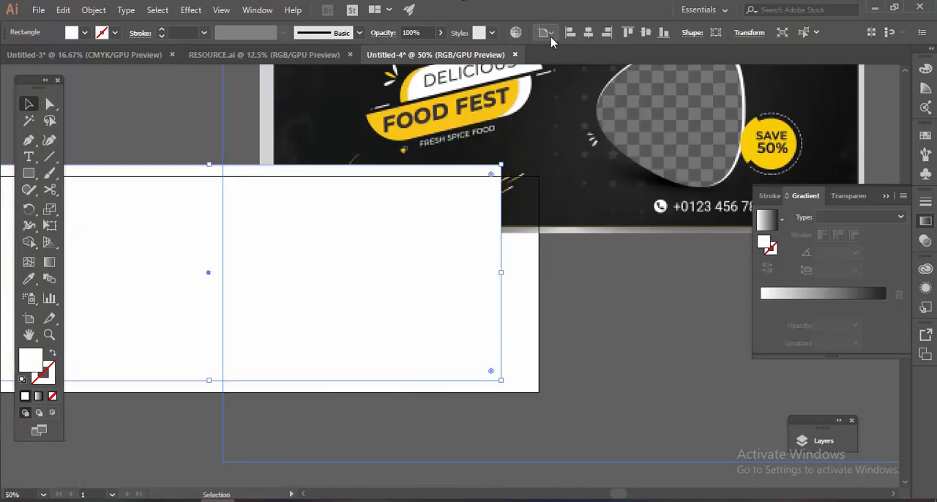
click(552, 36)
click(564, 79)
click(589, 32)
click(646, 33)
click(645, 132)
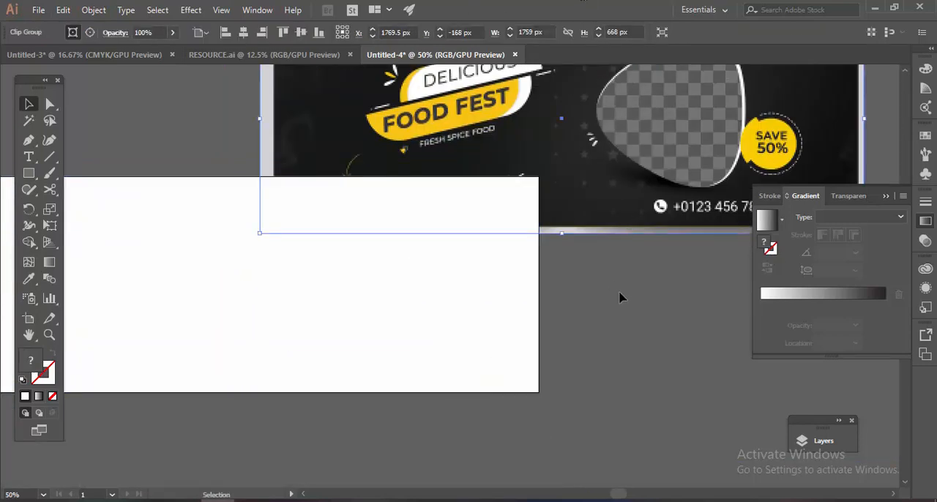
Fill the rectangle with a white-to-black linear gradient.
click(531, 307)
drag(621, 298, 564, 379)
scroll(528, 276, up, 2)
scroll(528, 276, down, 2)
click(818, 294)
drag(631, 314, 619, 382)
scroll(498, 265, up, 1)
scroll(488, 181, up, 1)
drag(499, 262, 410, 215)
scroll(408, 218, down, 2)
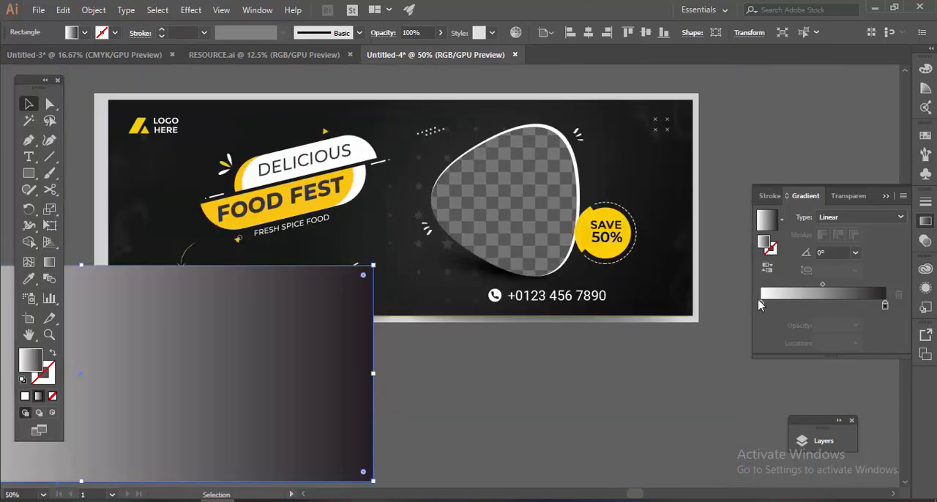
Recolour both gradient stops of the rectangle with dark tones sampled from the reference banner using the Eyedropper.
key(i)
click(427, 204)
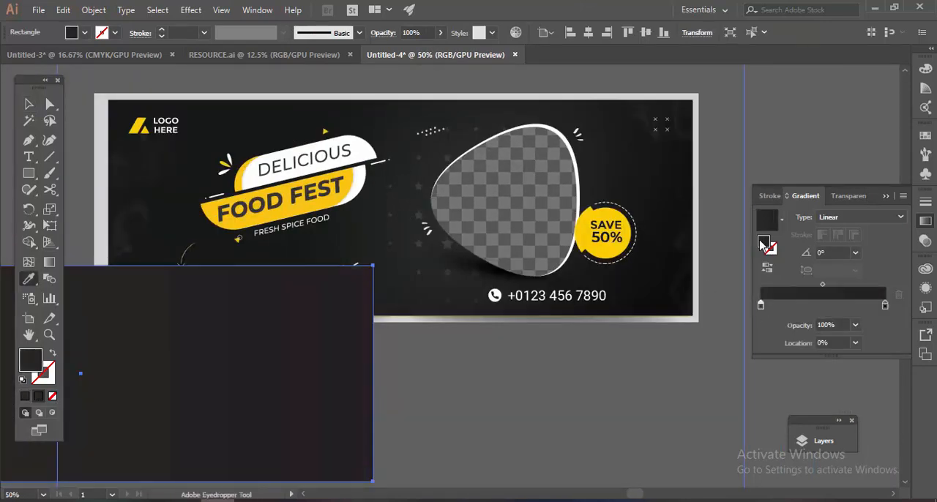
scroll(153, 137, down, 2)
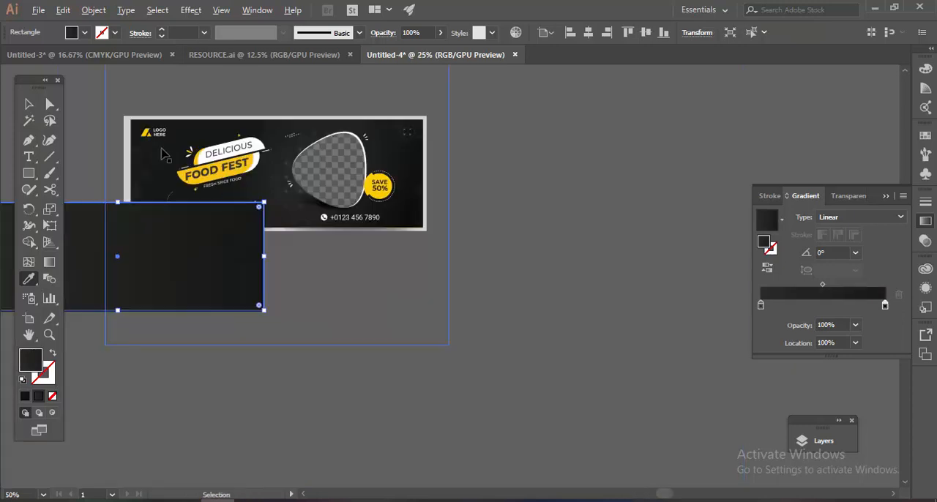
Change the rectangle's gradient to Radial and place its centre slightly to the right of the rectangle's middle.
drag(175, 225, 351, 210)
scroll(351, 210, up, 1)
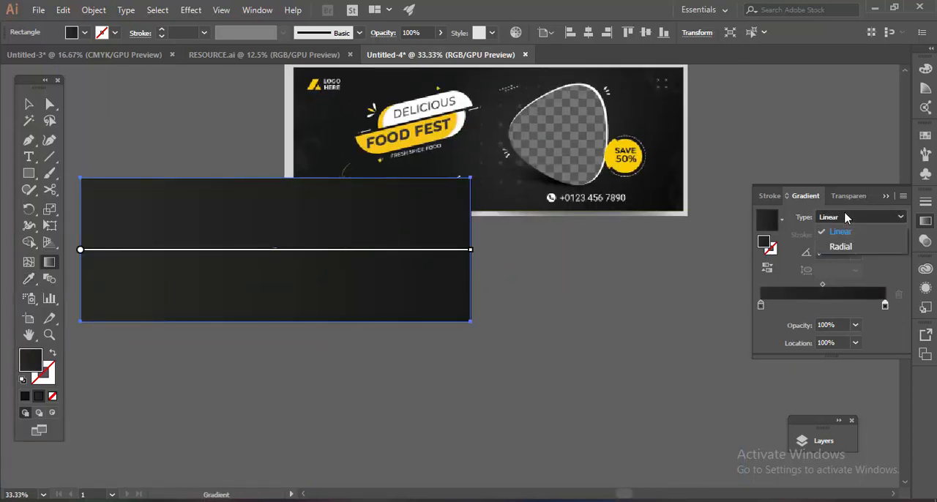
click(841, 247)
drag(383, 258, 449, 275)
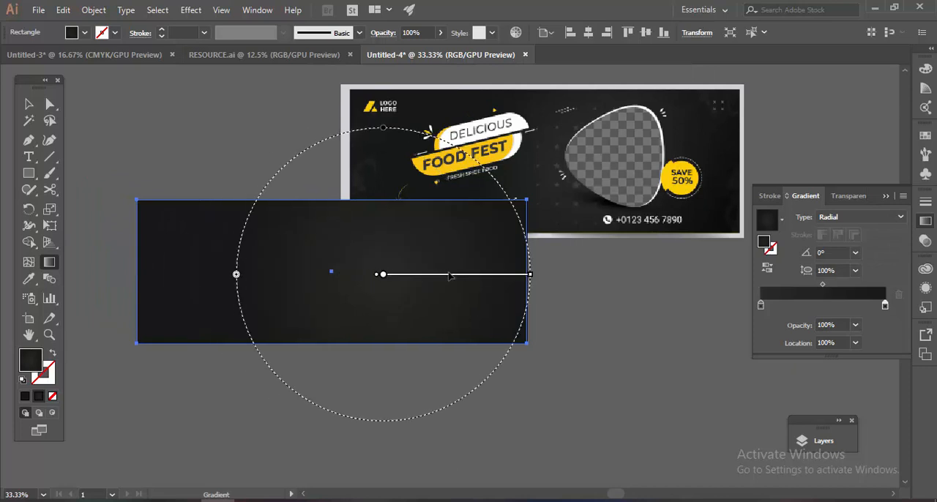
key(v)
click(552, 291)
Move the reference food banner up so it sits clear above the dark rectangle.
scroll(503, 325, down, 2)
drag(545, 291, 569, 312)
scroll(573, 295, up, 1)
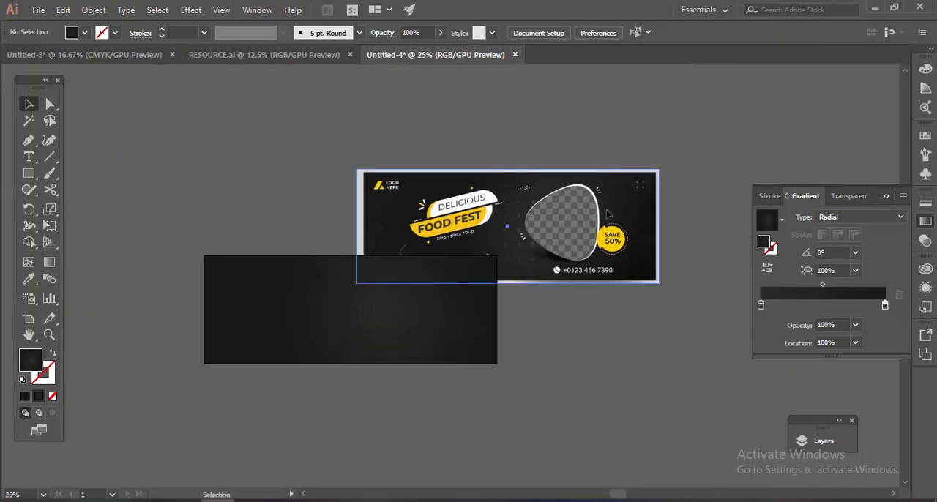
drag(607, 214, 634, 138)
click(584, 269)
scroll(462, 143, up, 2)
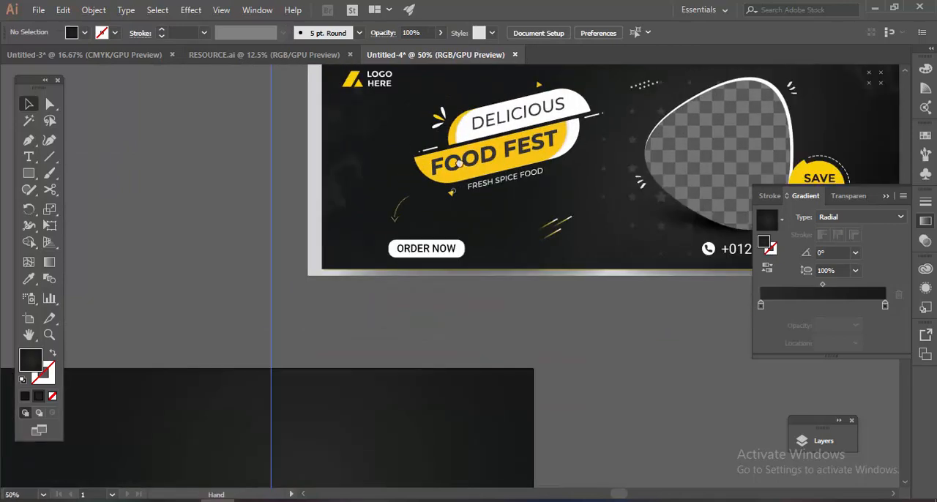
drag(455, 149, 488, 159)
Copy the small yellow-and-white company logo from RESOURCE.ai into the upper-left area of the dark rectangle in Untitled-4.
click(247, 59)
drag(310, 256, 506, 178)
scroll(259, 279, down, 1)
drag(163, 375, 442, 300)
drag(346, 348, 358, 301)
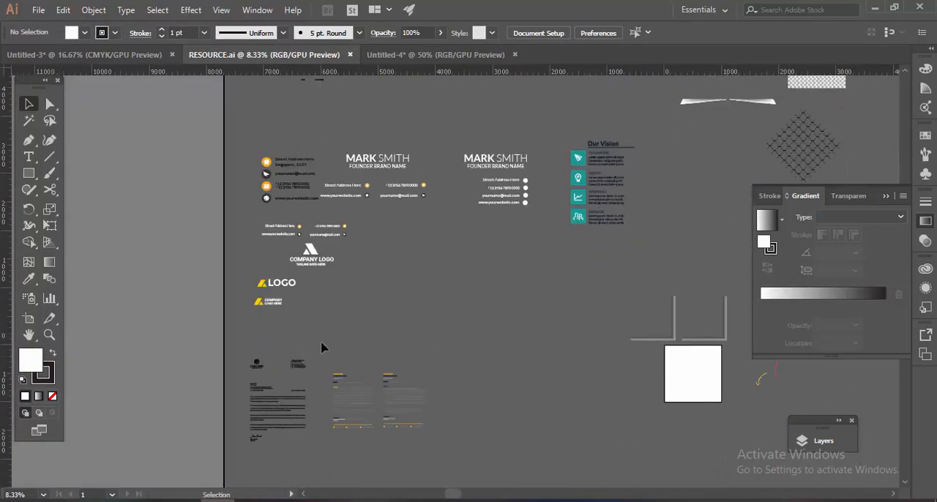
drag(322, 347, 392, 329)
scroll(335, 292, up, 1)
drag(286, 236, 468, 215)
click(236, 276)
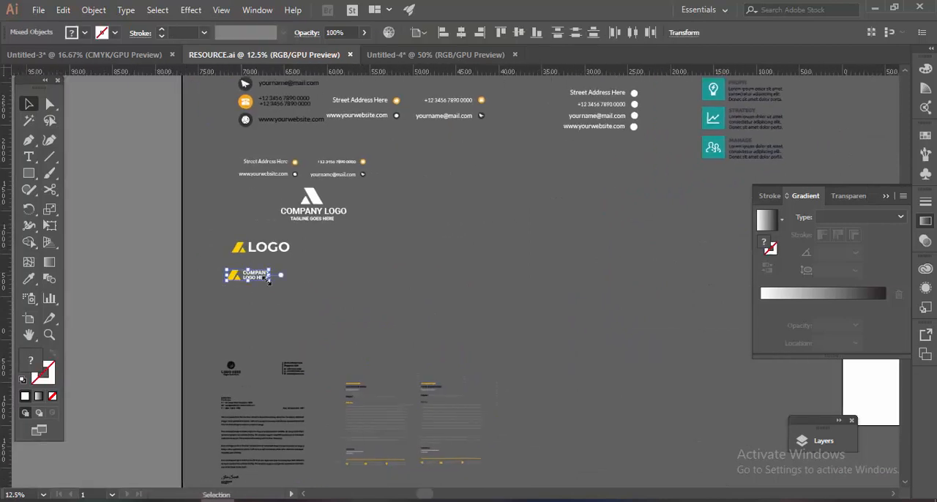
drag(327, 87, 389, 333)
drag(527, 316, 429, 321)
click(468, 256)
Move the dark rectangle below the clip group in Layer 1 and rename it Background.
scroll(461, 213, down, 3)
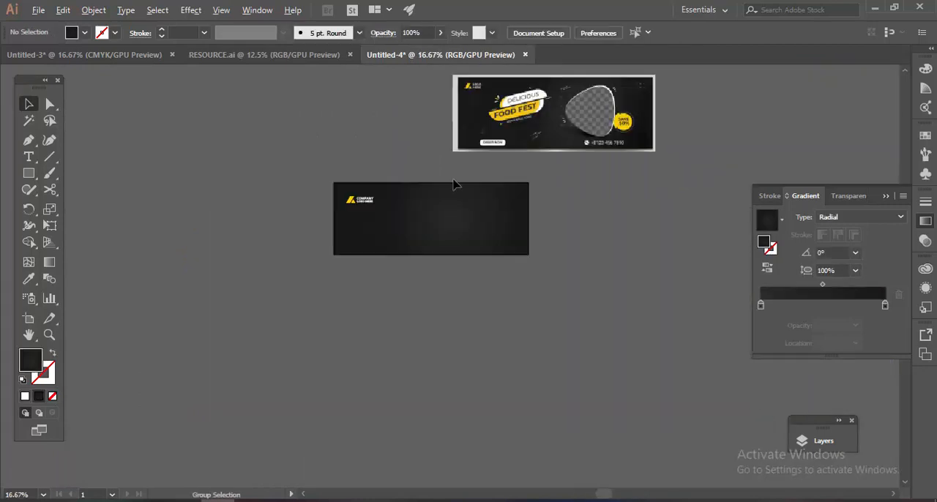
scroll(456, 184, right, 2)
drag(794, 424, 676, 285)
click(692, 306)
scroll(420, 262, up, 2)
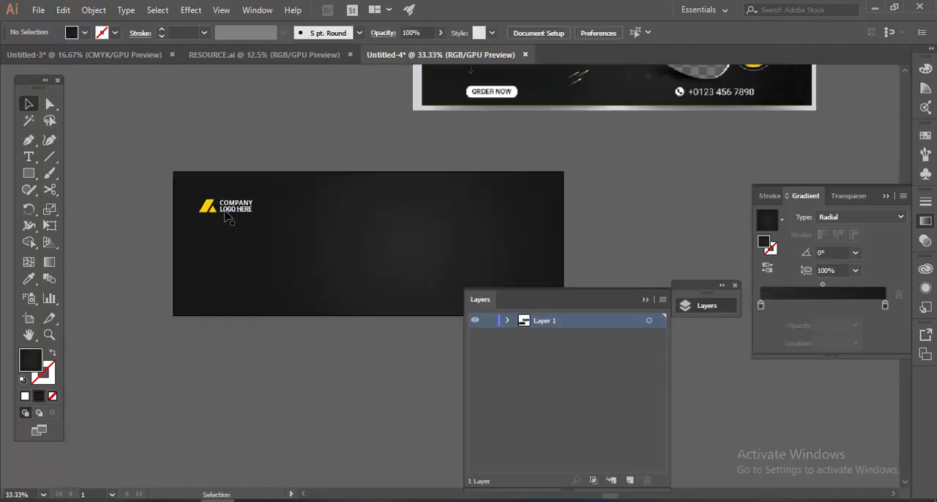
click(402, 252)
click(574, 379)
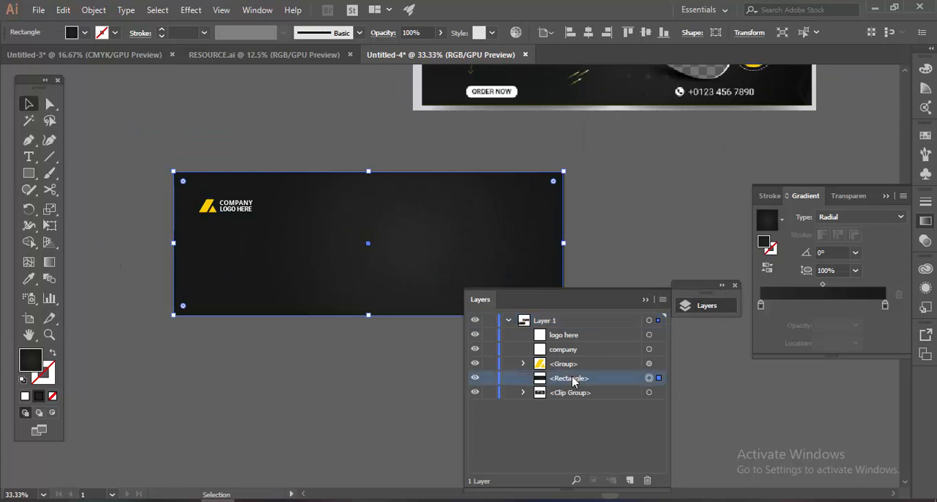
click(474, 380)
drag(578, 380, 575, 398)
double_click(566, 392)
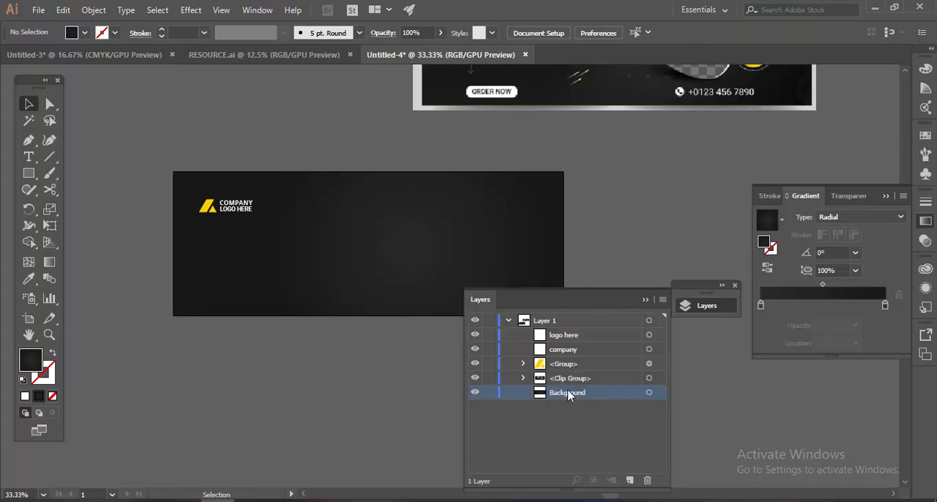
Check which artwork Background holds by toggling its visibility, and lock it.
click(649, 392)
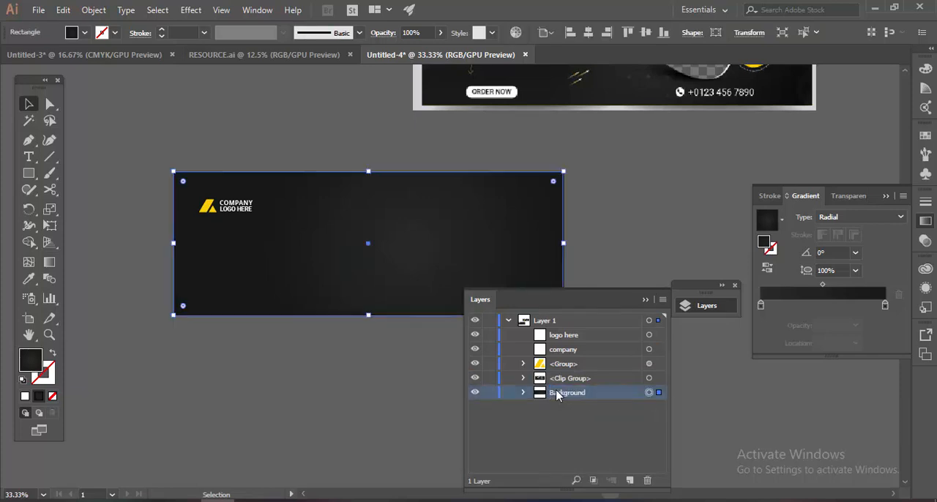
click(474, 393)
click(474, 392)
click(490, 393)
Group the logo symbol with its two text lines and name the group Logo.
scroll(286, 215, up, 4)
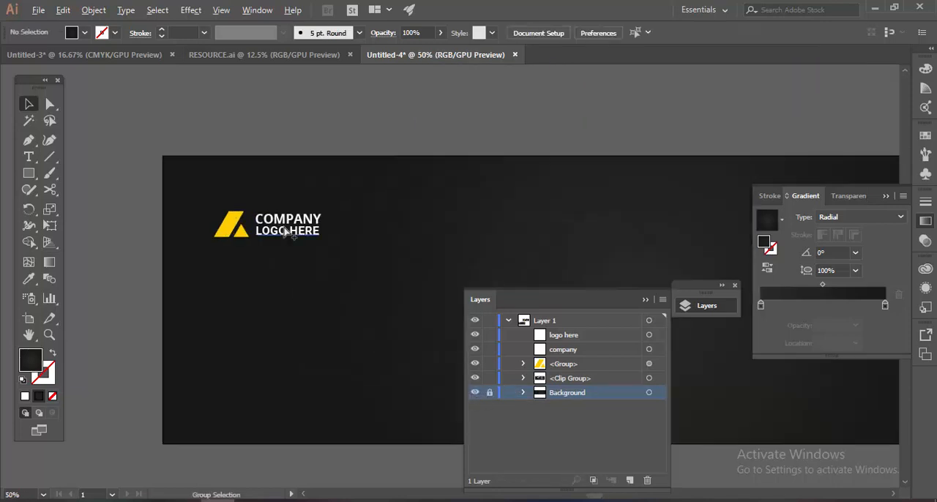
click(375, 251)
drag(245, 153, 545, 259)
key(ctrl+g)
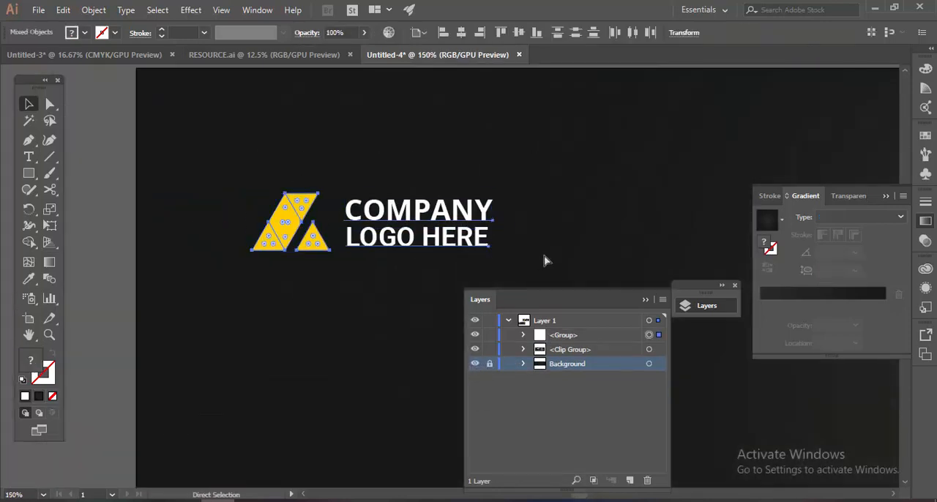
key(Return)
scroll(321, 327, down, 3)
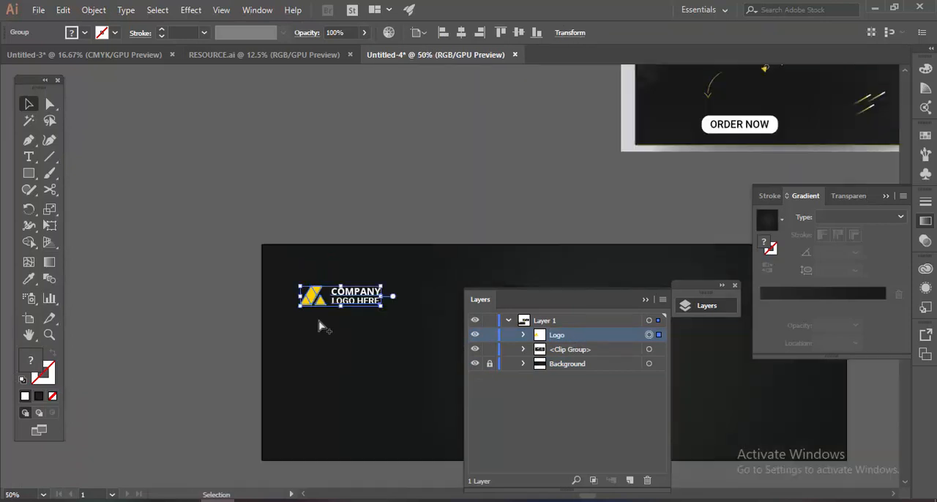
Scale the logo down and place it close to the banner's upper-left corner.
drag(376, 316, 289, 172)
click(326, 290)
scroll(273, 245, up, 3)
scroll(379, 184, down, 5)
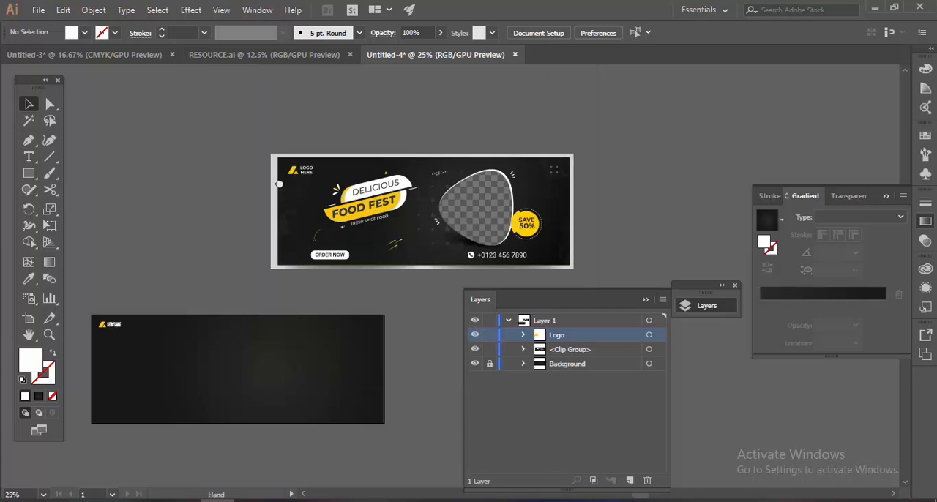
Look through the decorative elements in RESOURCE.ai and open Ribbon.eps from the Stock market folder.
click(241, 56)
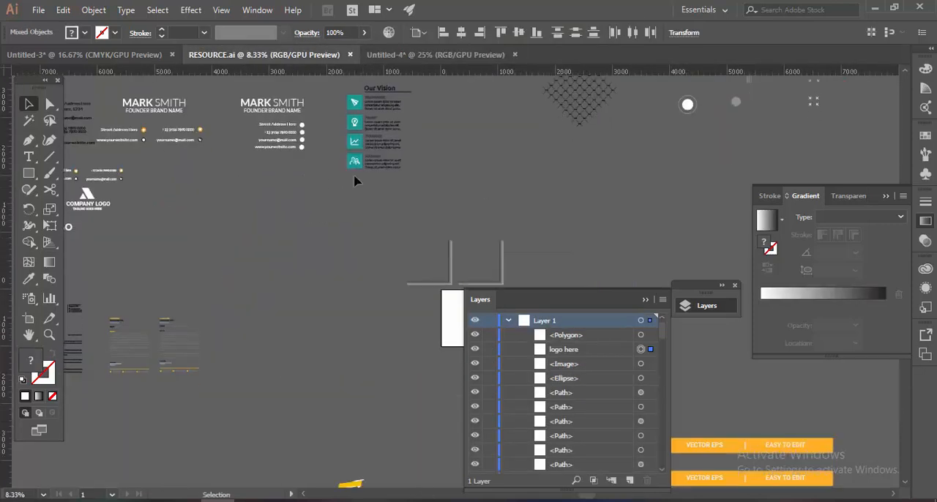
drag(716, 207, 327, 440)
mouse_move(417, 500)
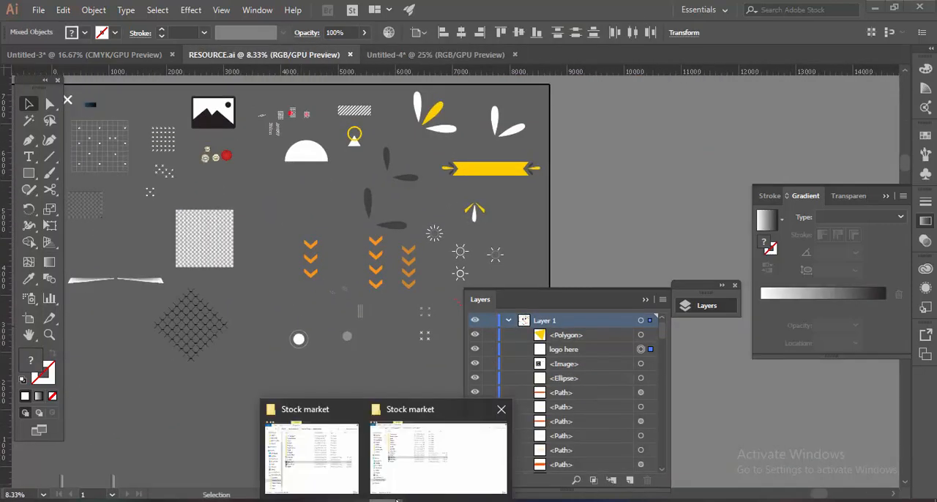
click(454, 442)
double_click(155, 278)
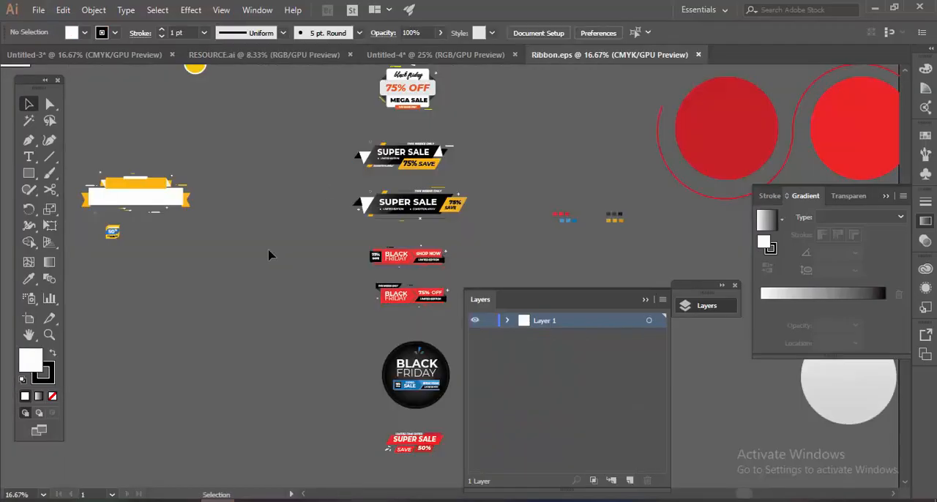
Delete an unneeded item beside the artboard in Ribbon.eps.
drag(211, 191, 405, 308)
drag(255, 230, 391, 317)
drag(248, 162, 162, 144)
key(Delete)
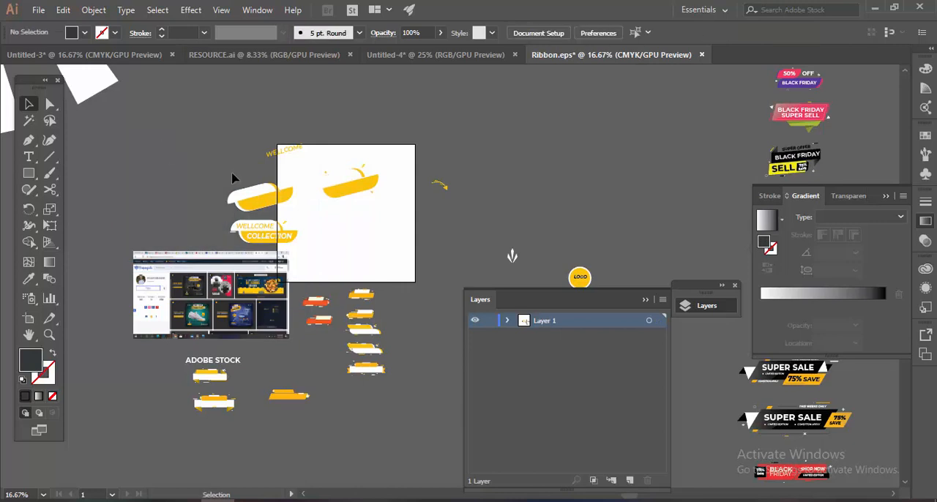
drag(236, 206, 216, 123)
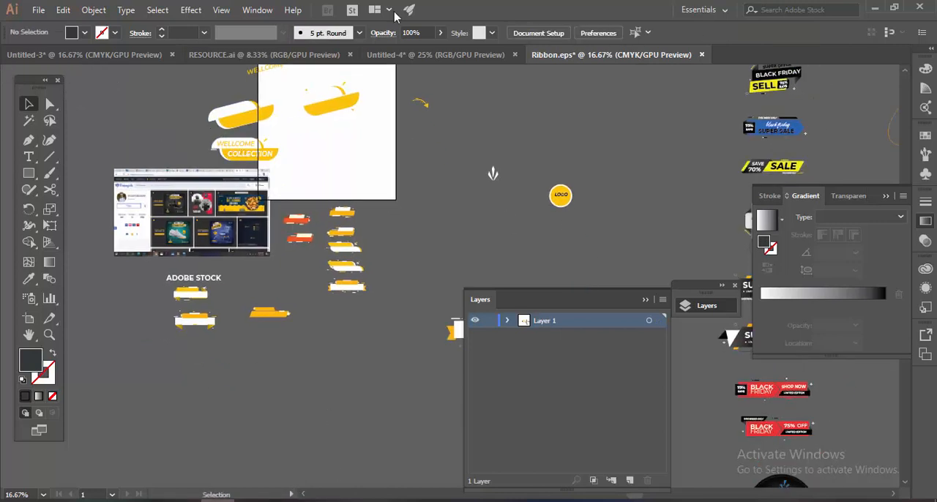
click(438, 55)
click(236, 55)
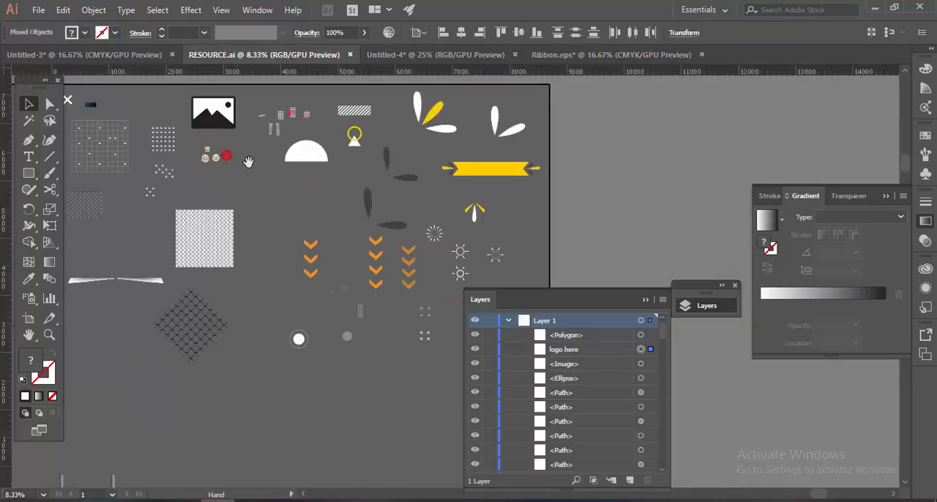
click(438, 55)
click(611, 55)
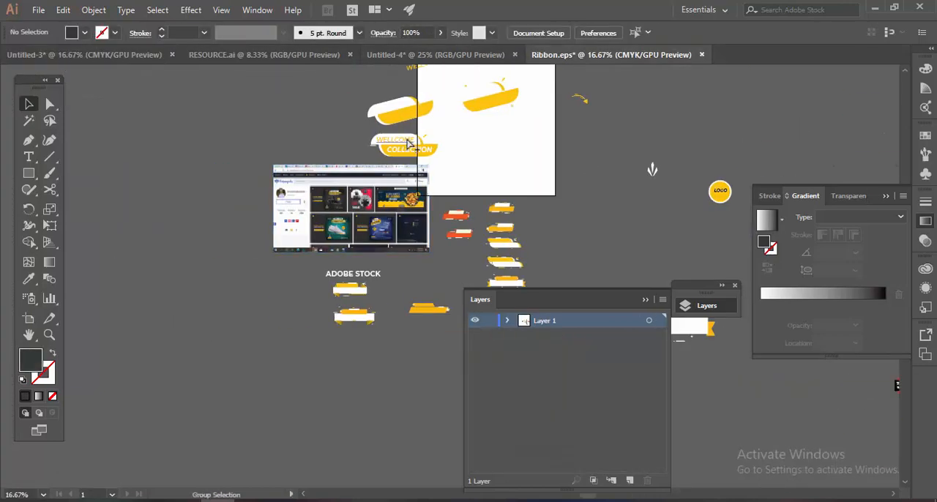
Try placing a copy of the blank slanted white-and-yellow ribbon from Ribbon.eps on the dark banner in Untitled-4.
key(ctrl+equal)
drag(439, 192, 443, 196)
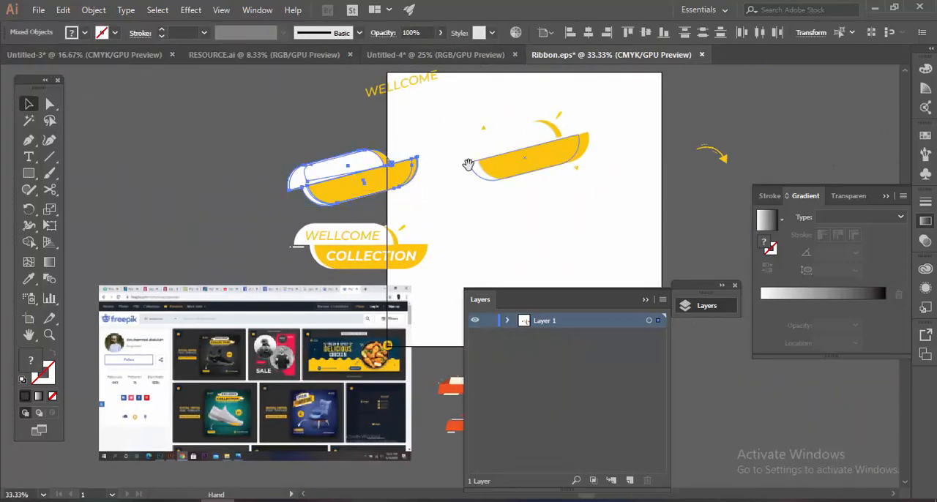
drag(469, 163, 398, 174)
drag(374, 119, 528, 192)
drag(464, 161, 423, 58)
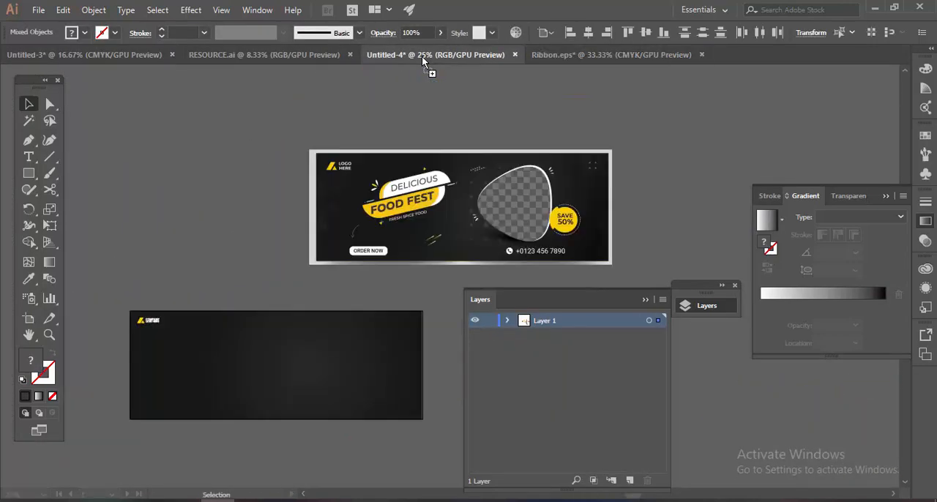
drag(239, 340, 233, 343)
click(259, 241)
drag(210, 288, 284, 219)
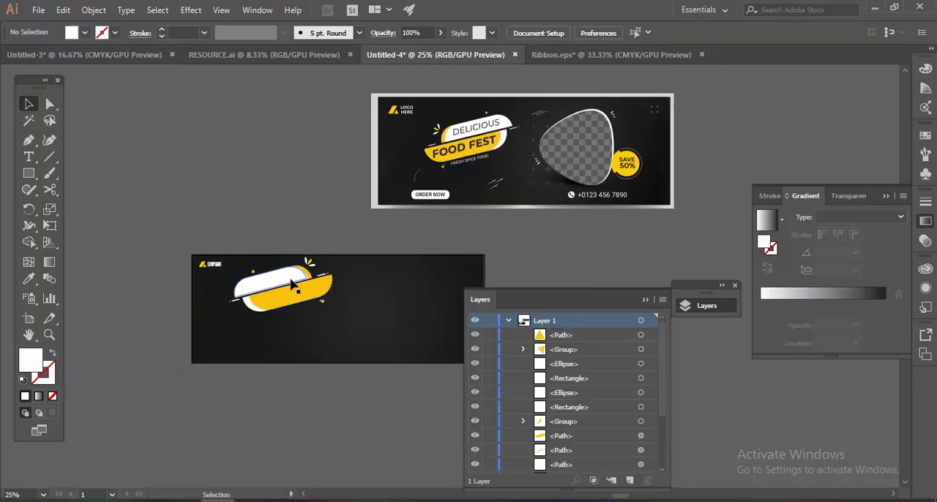
Delete the placed ribbon artwork from the dark banner.
scroll(294, 281, up, 2)
drag(282, 287, 237, 296)
scroll(236, 296, down, 1)
drag(304, 270, 348, 296)
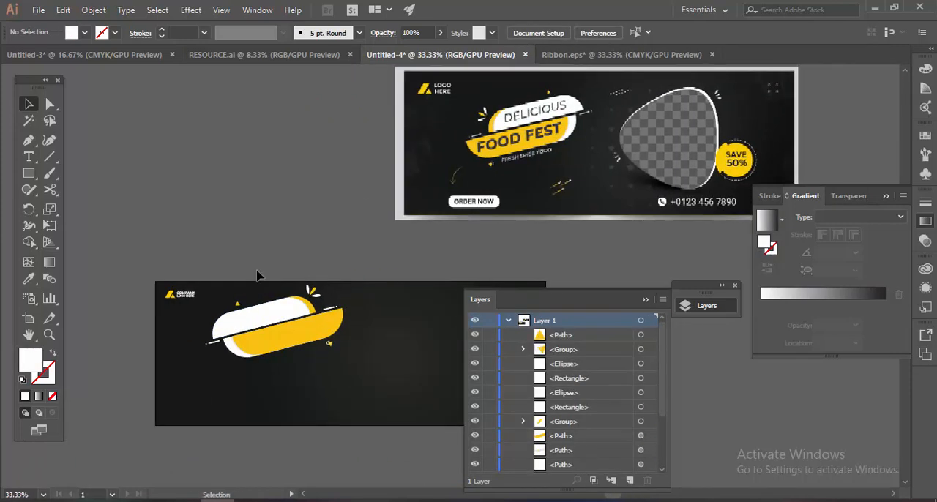
drag(328, 351, 366, 360)
key(Delete)
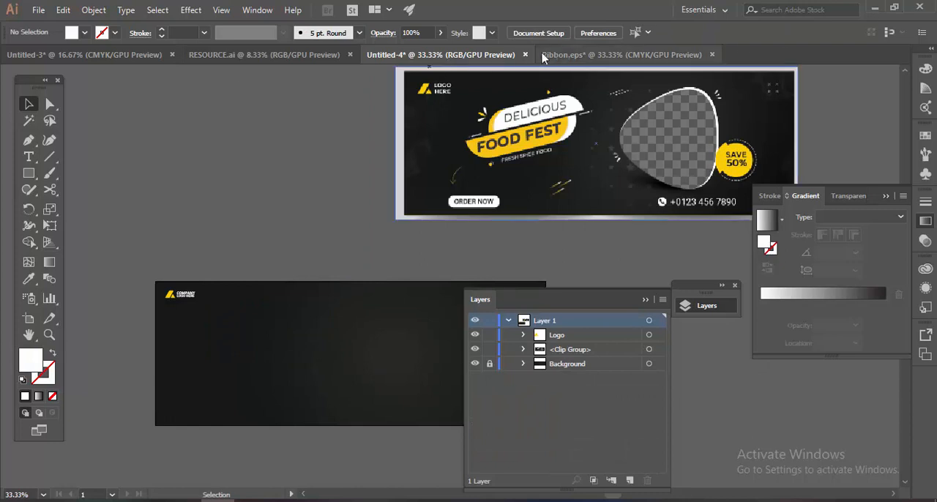
Paste the blank slanted ribbon from Ribbon.eps onto the dark banner in Untitled-4 and group its pieces.
click(562, 54)
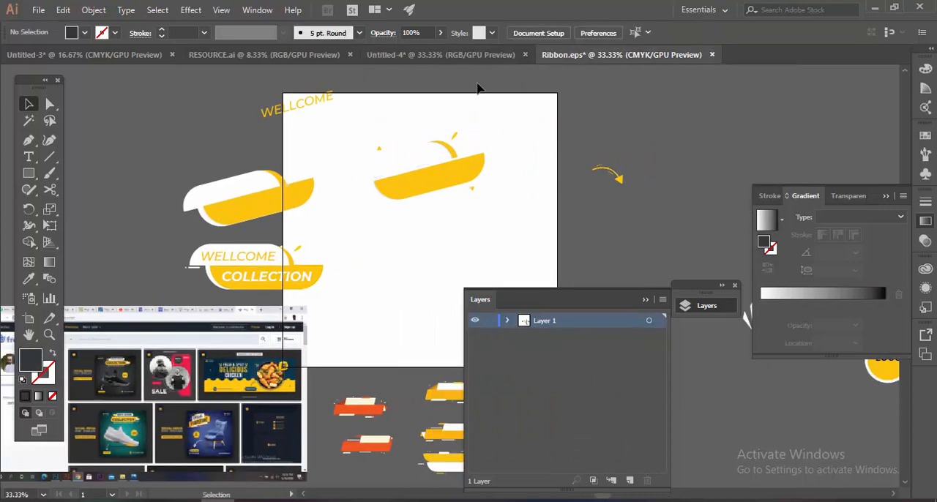
click(440, 54)
key(ctrl+v)
scroll(249, 220, down, 1)
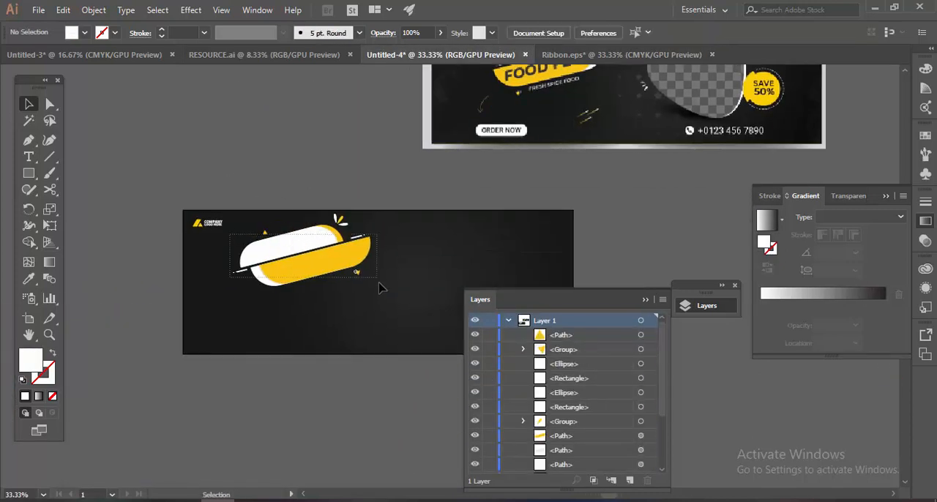
drag(380, 283, 380, 282)
drag(401, 210, 323, 305)
key(ctrl+g)
Reflect the ribbon group horizontally across the vertical axis.
right_click(344, 252)
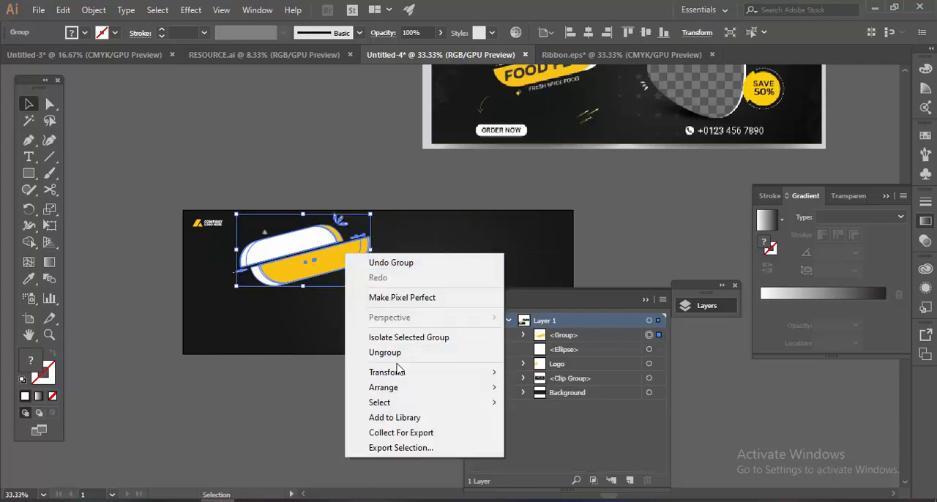
mouse_move(414, 377)
click(542, 422)
click(691, 299)
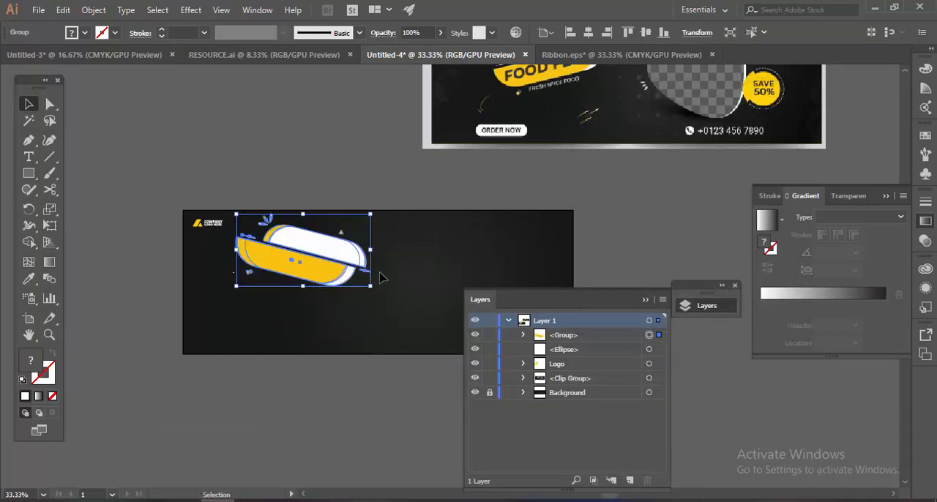
Rotate the mirrored ribbon group so it slants upward to the right, scale it down, and place it below the logo.
drag(377, 207, 289, 258)
drag(431, 281, 361, 247)
click(383, 279)
scroll(379, 277, down, 1)
click(275, 233)
mouse_move(307, 205)
mouse_down()
mouse_move(323, 220)
mouse_move(324, 210)
mouse_up()
drag(308, 254, 366, 308)
click(366, 307)
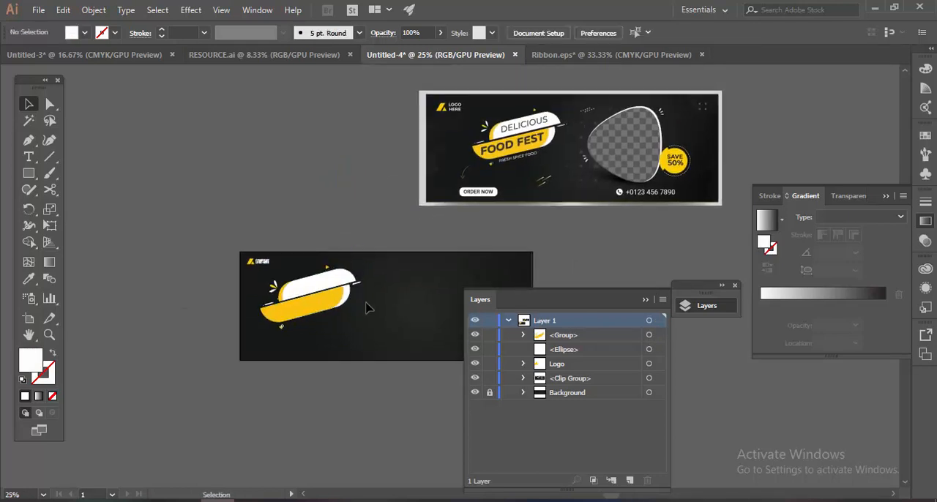
scroll(353, 285, up, 1)
drag(315, 291, 336, 299)
drag(436, 279, 390, 271)
scroll(519, 180, down, 1)
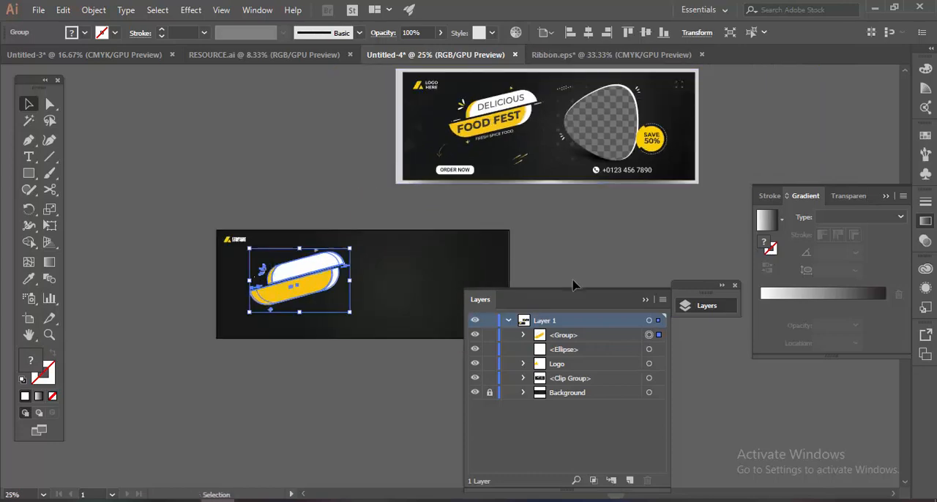
Collapse the layer list and move the reference design down level with the dark banner.
click(645, 300)
scroll(622, 242, left, 2)
drag(602, 162, 582, 302)
click(427, 182)
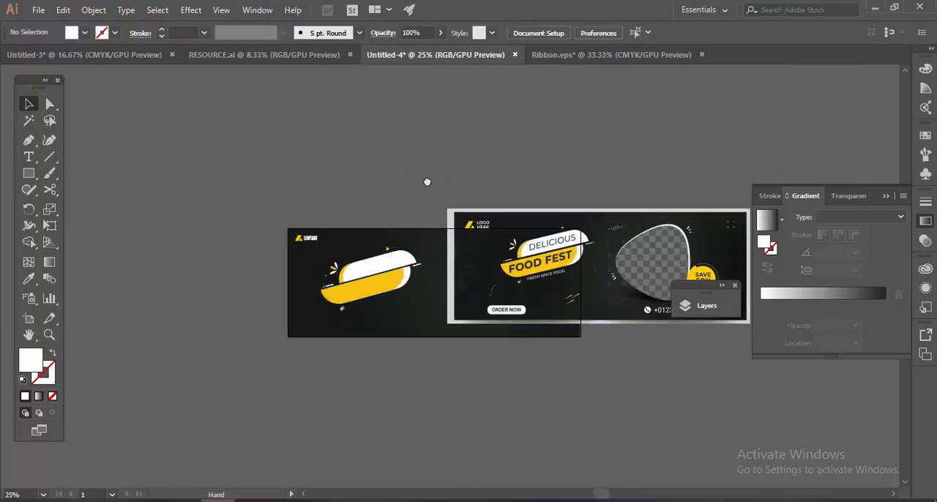
drag(496, 251, 443, 216)
scroll(444, 218, up, 3)
scroll(443, 222, down, 1)
Nudge the ribbon group slightly right on the banner and shift the reference design further right.
drag(260, 266, 415, 225)
drag(361, 117, 328, 168)
drag(325, 243, 334, 241)
click(379, 154)
scroll(428, 185, down, 1)
drag(634, 255, 518, 183)
drag(436, 180, 539, 228)
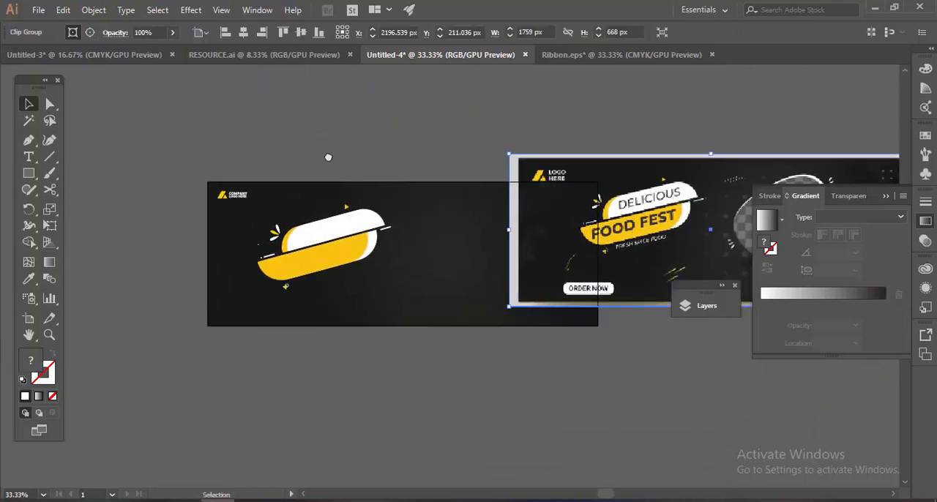
Add the text DELICIOUS above the dark banner in all-caps Montserrat SemiBold Italic.
click(327, 157)
key(t)
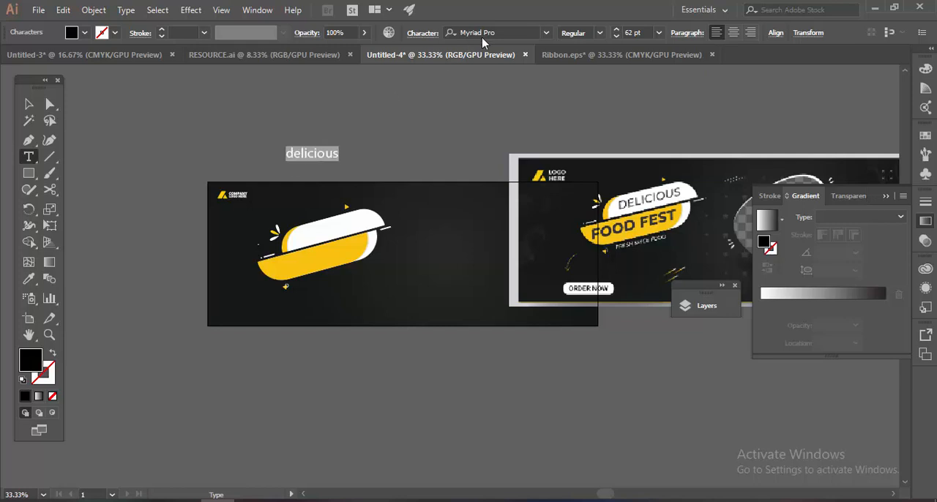
text(mont)
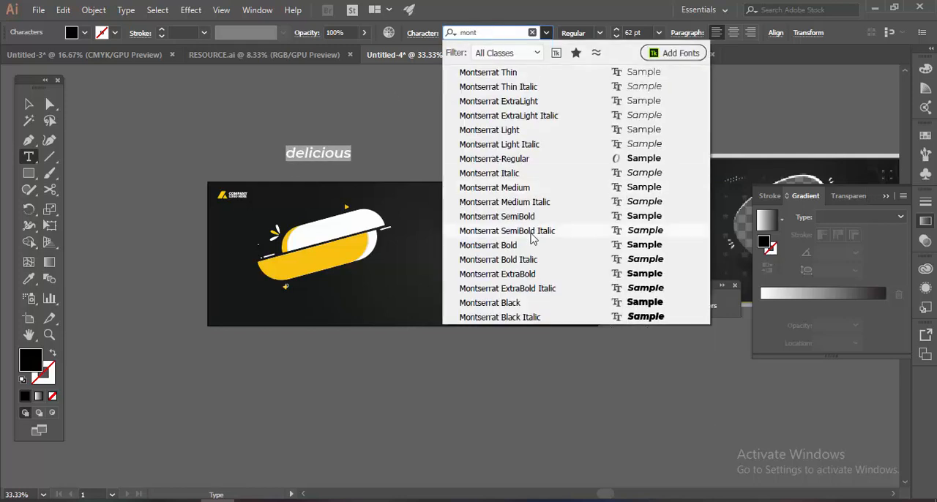
click(516, 245)
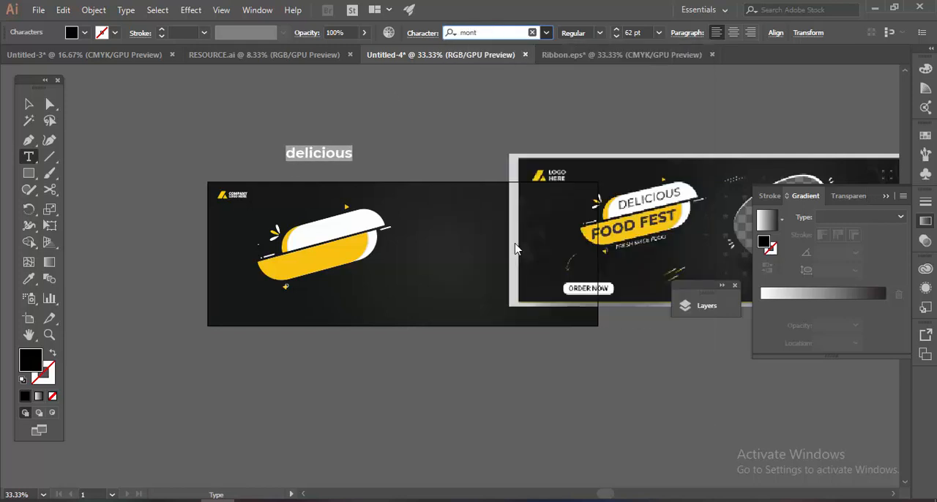
click(422, 32)
click(295, 195)
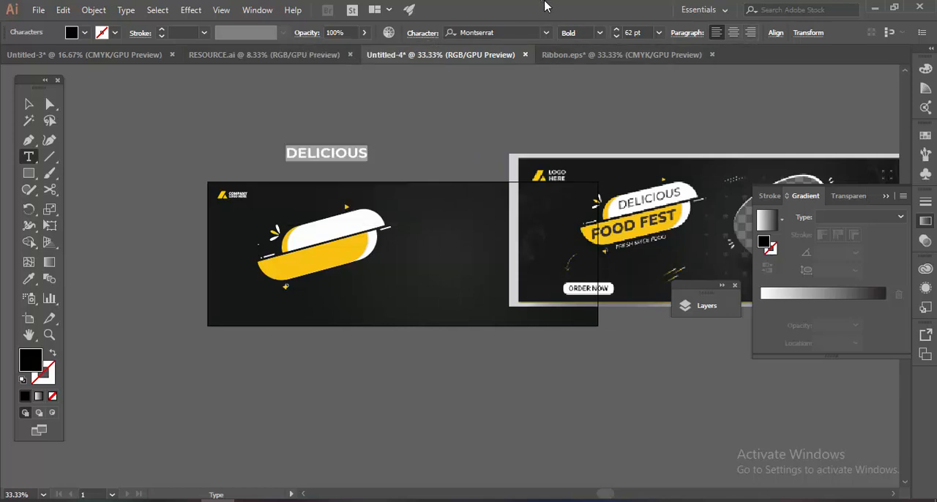
click(600, 32)
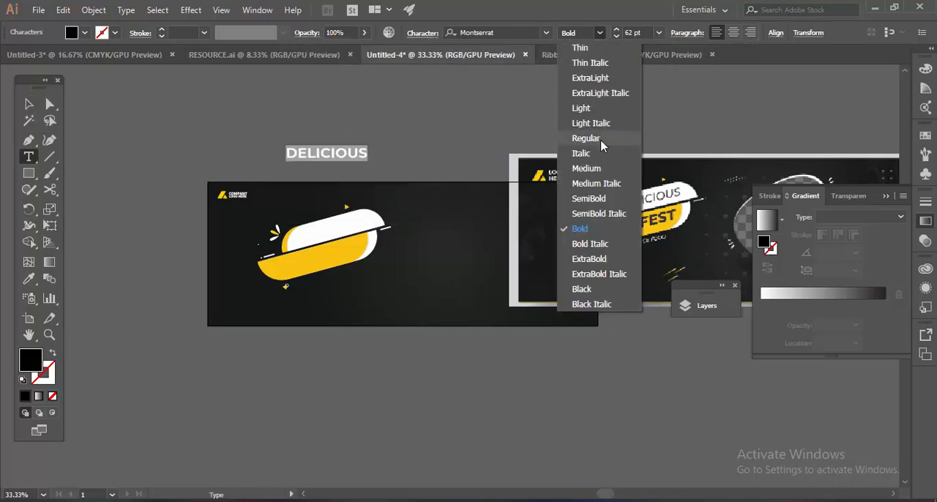
click(585, 138)
click(599, 33)
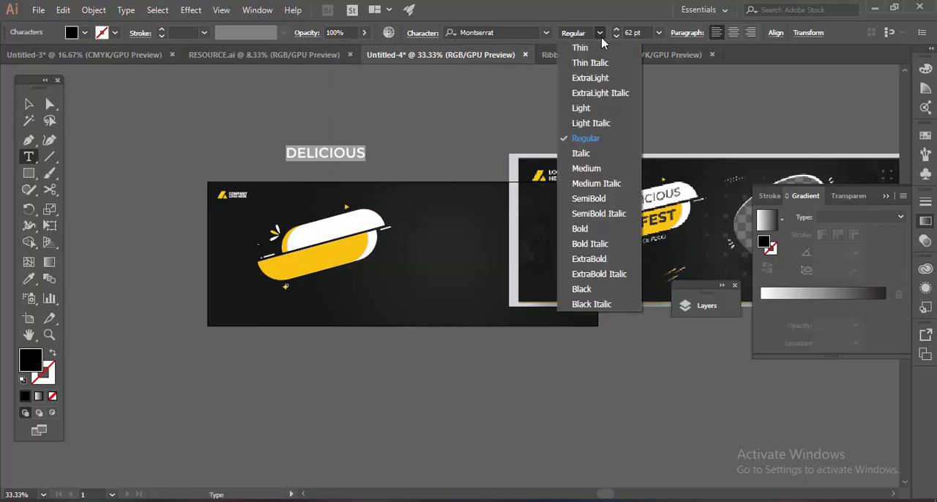
click(599, 214)
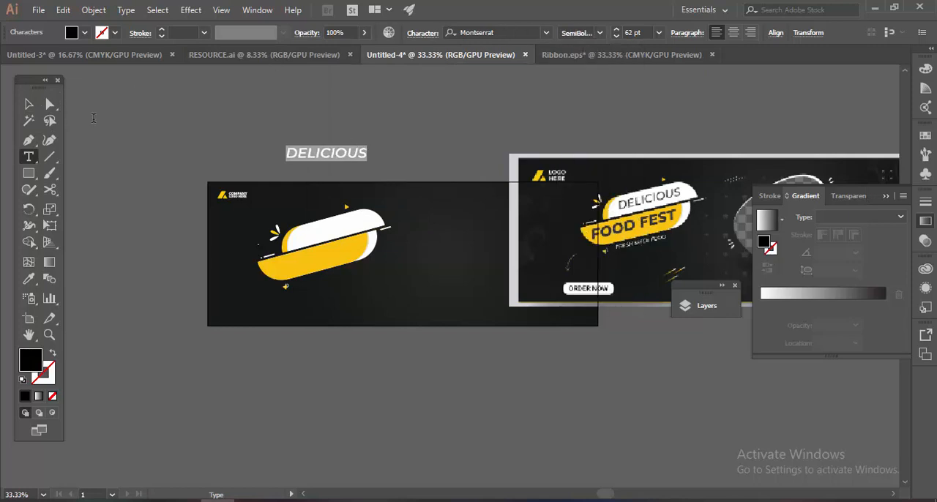
Move the DELICIOUS text onto the ribbon's white shape and rotate it to match the ribbon's slant.
key(Escape)
drag(357, 154, 366, 229)
scroll(383, 165, down, 2)
drag(383, 163, 402, 132)
scroll(382, 166, up, 2)
click(366, 179)
drag(412, 143, 494, 116)
drag(359, 162, 404, 107)
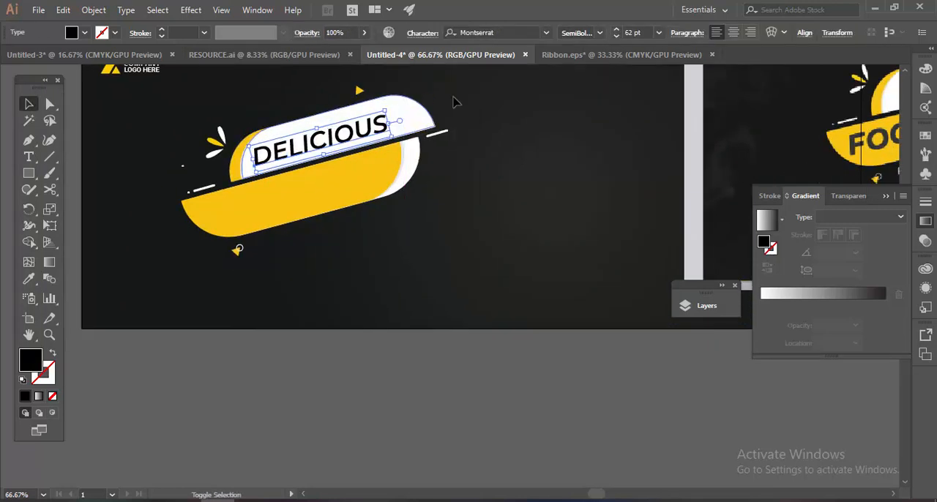
Scale the DELICIOUS text to about 56 pt within the white shape and set its font style to Medium Italic.
click(454, 99)
drag(352, 141, 367, 135)
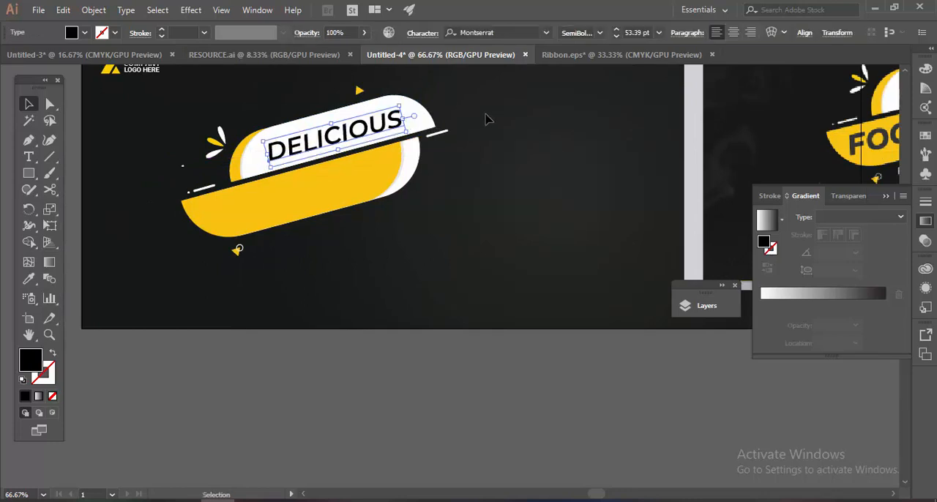
click(488, 120)
scroll(461, 165, down, 3)
drag(482, 227, 415, 244)
scroll(341, 189, up, 3)
drag(380, 189, 435, 187)
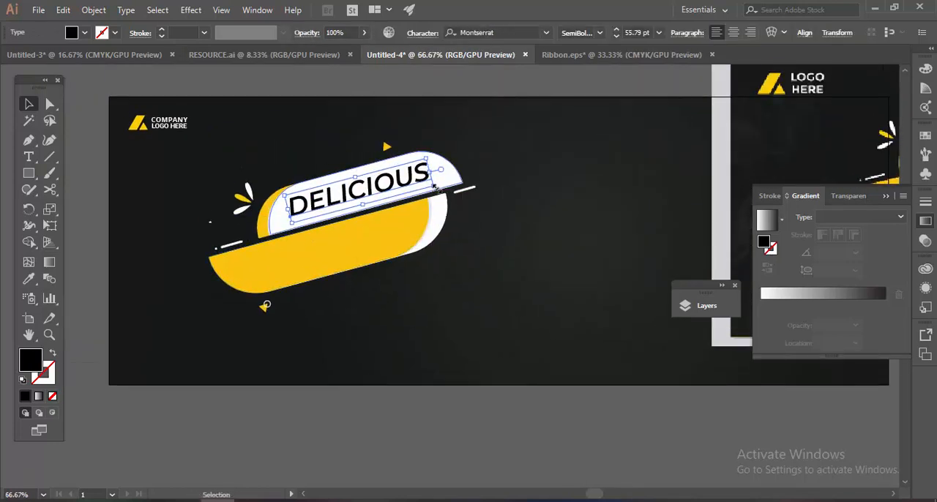
click(600, 35)
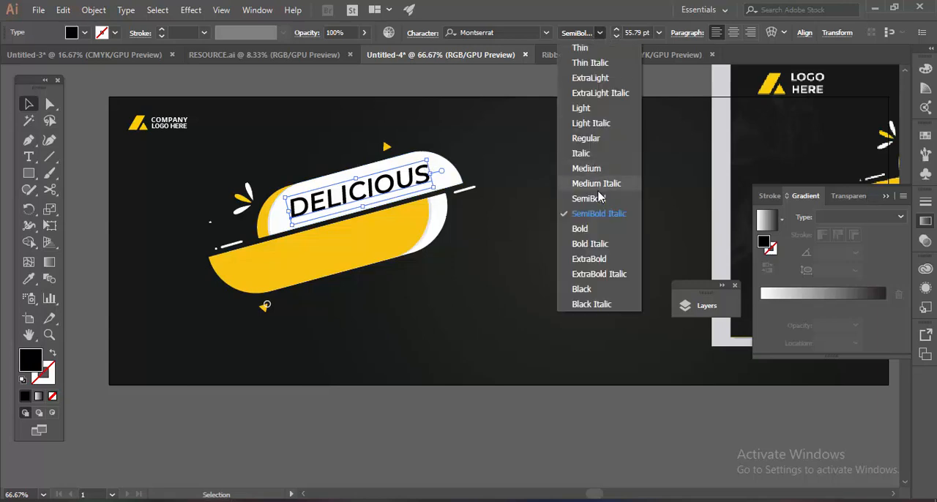
click(598, 188)
click(468, 91)
Add the text FOOD FEST on the dark banner below the ribbon.
scroll(468, 91, down, 2)
drag(655, 131, 606, 182)
scroll(353, 248, up, 2)
mouse_move(353, 248)
mouse_down()
mouse_move(408, 253)
mouse_move(322, 232)
mouse_move(351, 254)
mouse_up()
key(t)
click(341, 281)
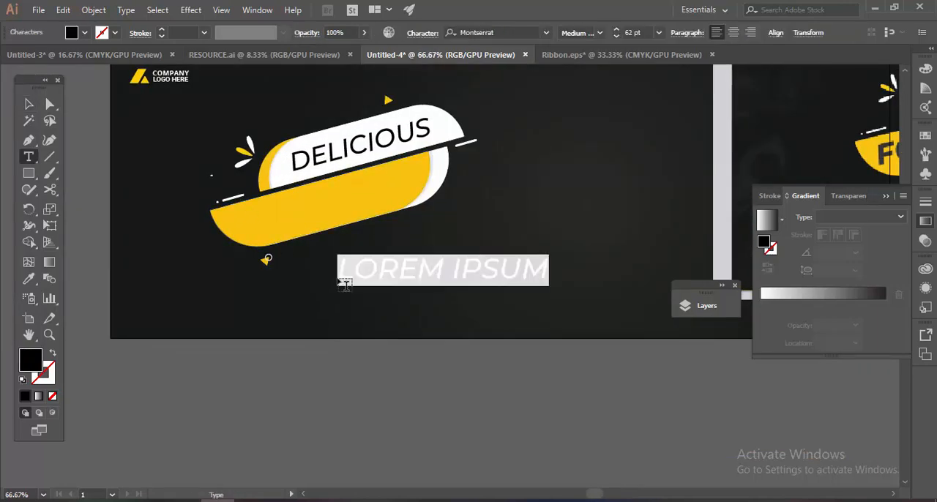
text(FOOD FEST)
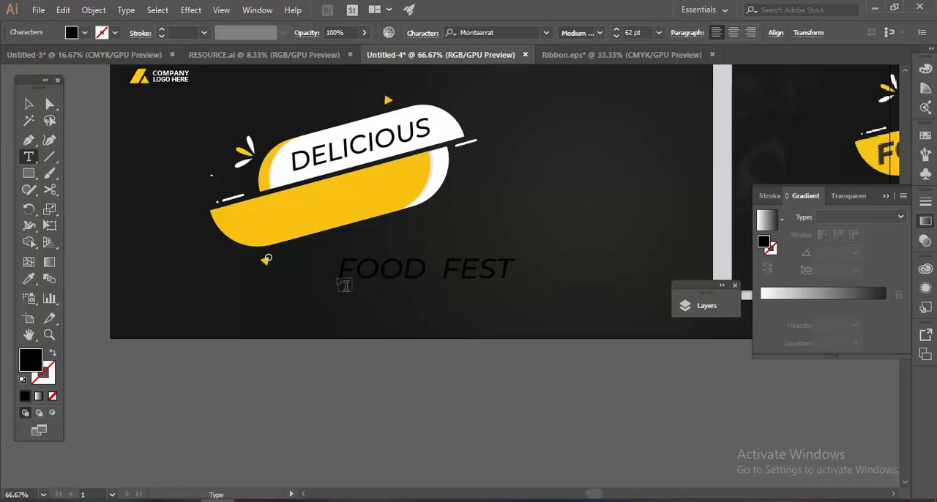
Set the FOOD FEST text's font style to Bold Italic.
key(ctrl+a)
scroll(366, 219, down, 1)
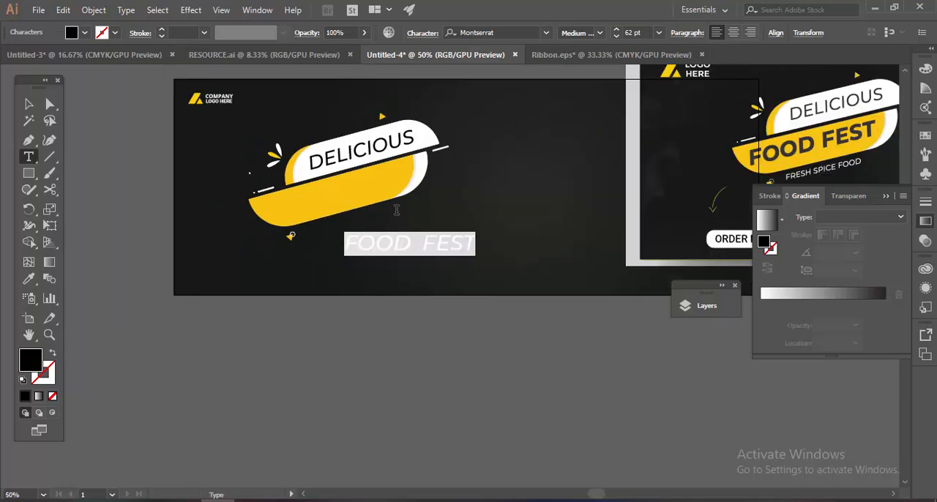
click(600, 34)
click(589, 259)
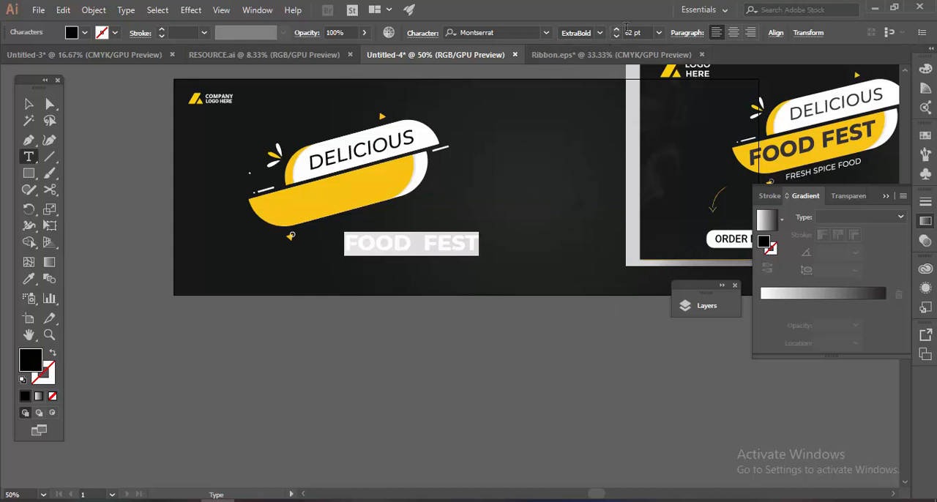
click(600, 33)
click(582, 248)
Place the FOOD FEST text on the ribbon's yellow shape, rotated to its slant and scaled to about 63 pt.
click(29, 105)
drag(412, 247, 346, 207)
scroll(444, 268, up, 2)
drag(428, 208, 481, 243)
drag(366, 230, 352, 206)
drag(446, 167, 424, 189)
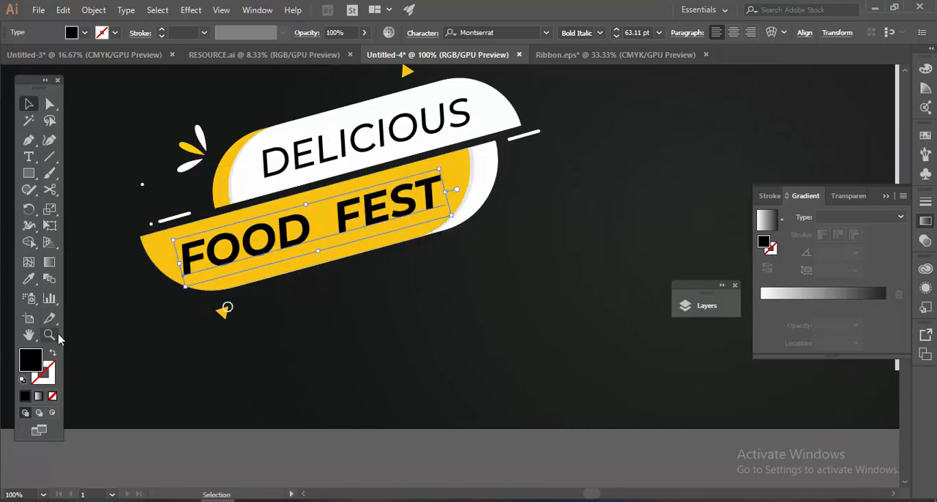
Set the fill colour of the FOOD FEST and DELICIOUS texts to #232323.
double_click(32, 364)
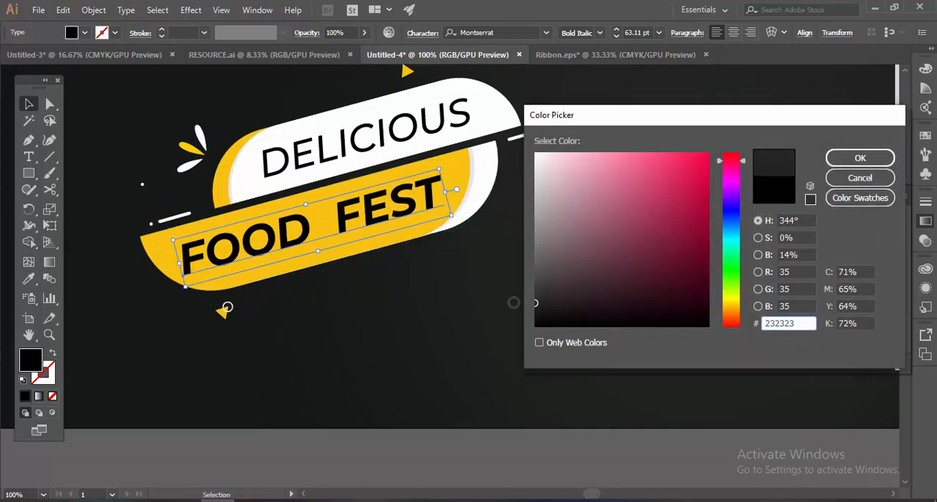
click(861, 158)
click(366, 142)
double_click(35, 360)
text(212323)
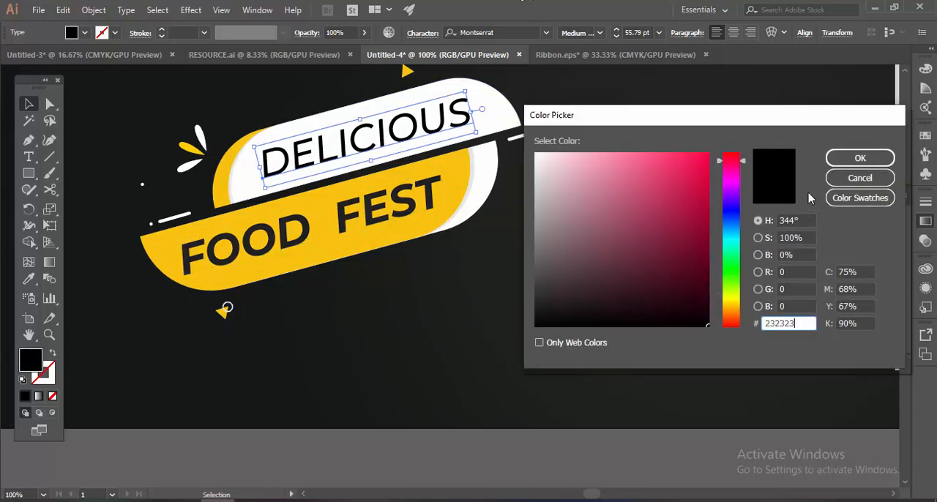
click(861, 158)
Group the ribbon with both text lines and nudge the group slightly left on the banner.
click(486, 279)
scroll(487, 279, down, 3)
drag(512, 285, 355, 222)
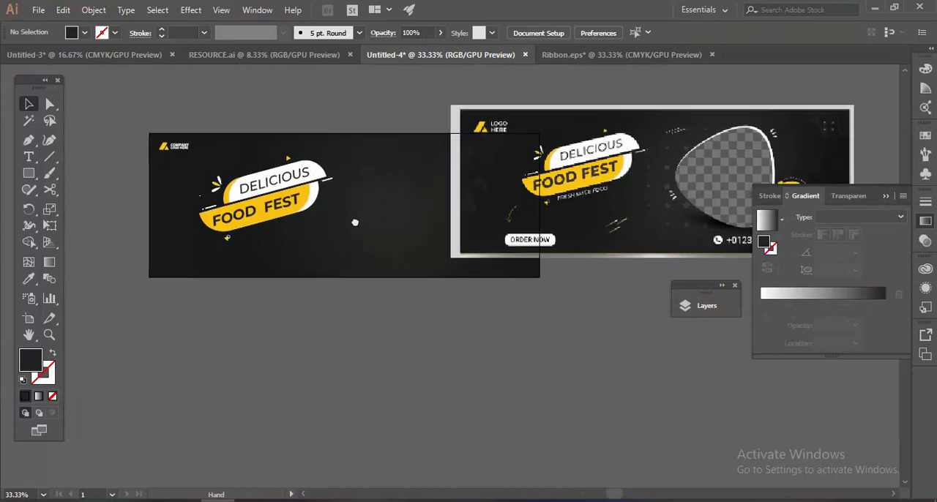
drag(210, 245, 210, 246)
drag(286, 205, 284, 204)
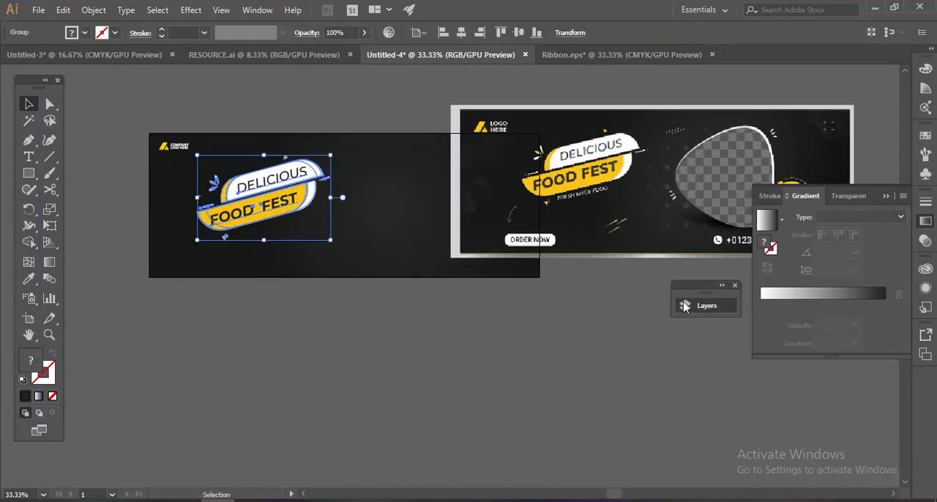
Identify the ribbon and text group by toggling its visibility, and rename it Main Text in the layer list.
drag(697, 289, 708, 220)
click(700, 235)
click(470, 263)
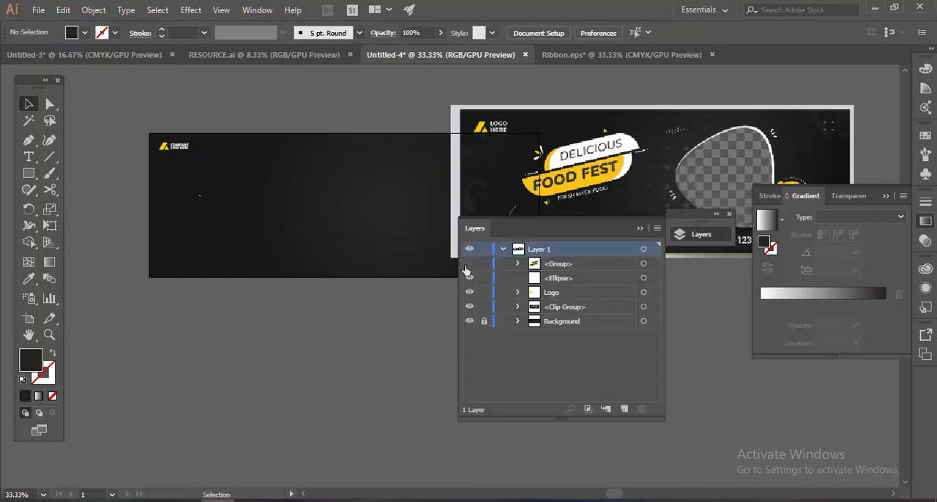
click(469, 263)
double_click(560, 262)
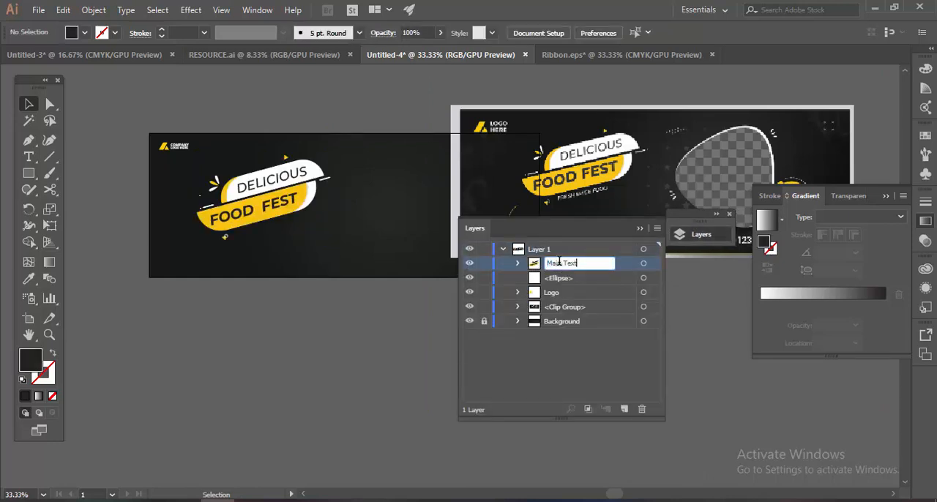
click(640, 229)
drag(678, 221, 729, 293)
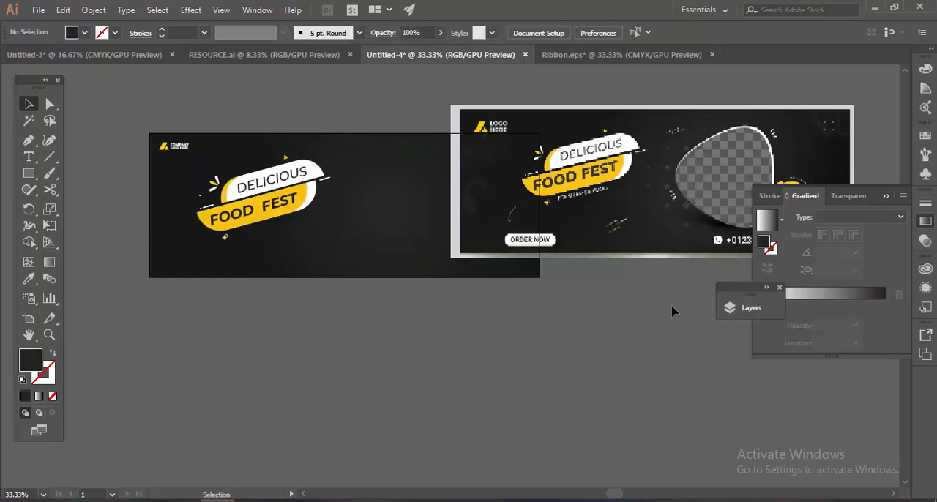
Inspect the elements of the reference design up close and move it right, clear of the dark banner.
drag(584, 287, 368, 343)
scroll(473, 278, up, 1)
scroll(473, 278, up, 2)
drag(473, 278, 536, 276)
scroll(535, 276, down, 1)
drag(586, 238, 525, 223)
scroll(607, 243, down, 1)
drag(591, 142, 544, 183)
scroll(544, 184, down, 1)
drag(544, 184, 615, 152)
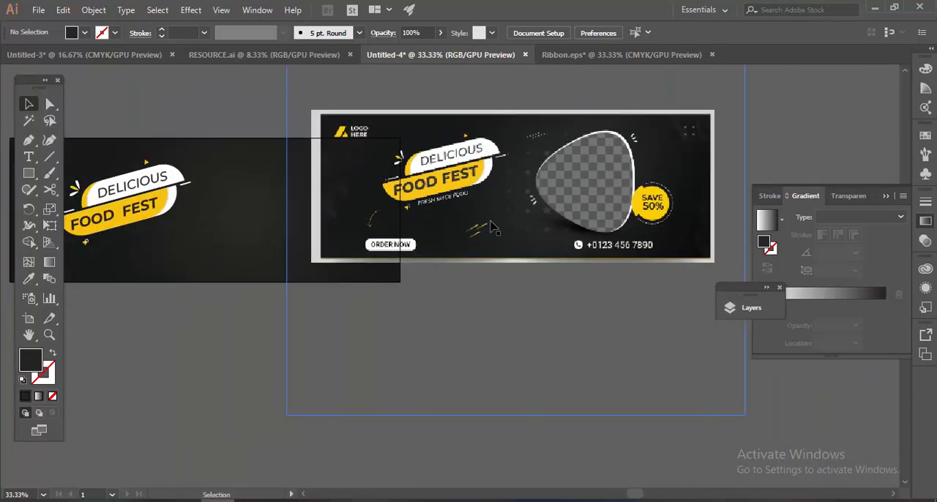
drag(512, 183, 639, 172)
Draw a tilted three-sided polygon over the banner's lower edge and round its corners strongly.
click(35, 178)
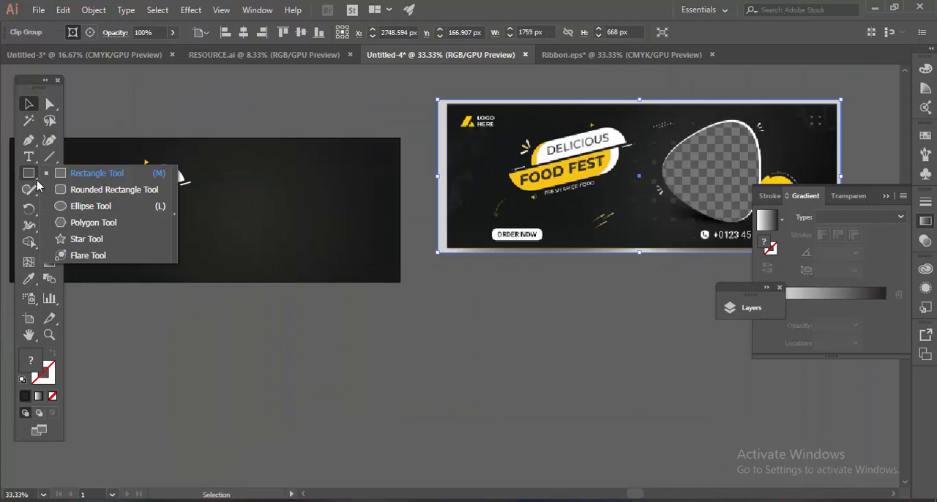
click(88, 224)
drag(276, 339, 375, 379)
key(Down)
key(Down)
key(Down)
key(a)
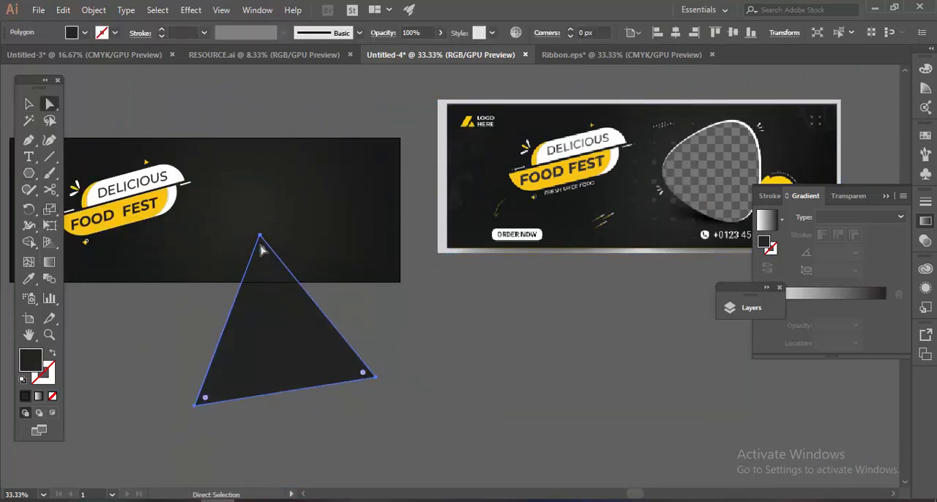
drag(262, 250, 284, 307)
key(v)
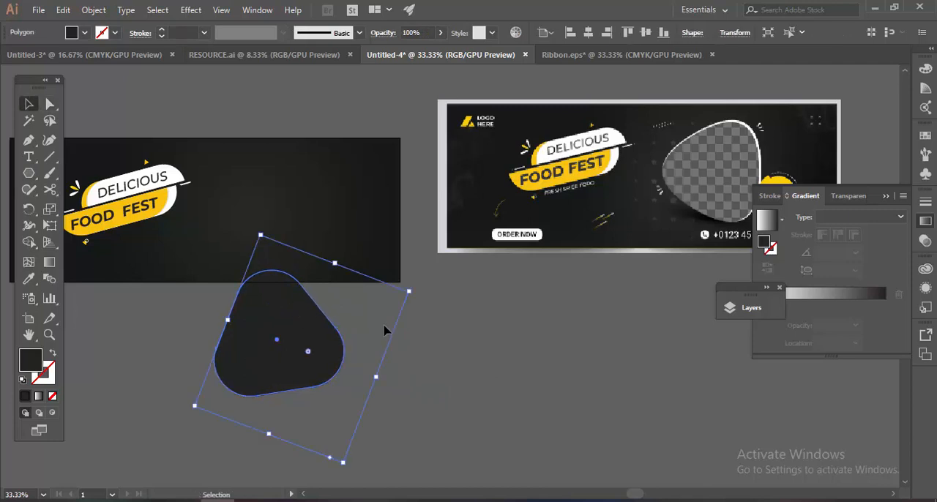
Move the rounded triangle onto the right half of the dark banner and shrink it slightly.
click(386, 329)
key(space)
drag(386, 329, 432, 330)
drag(336, 347, 345, 240)
key(space)
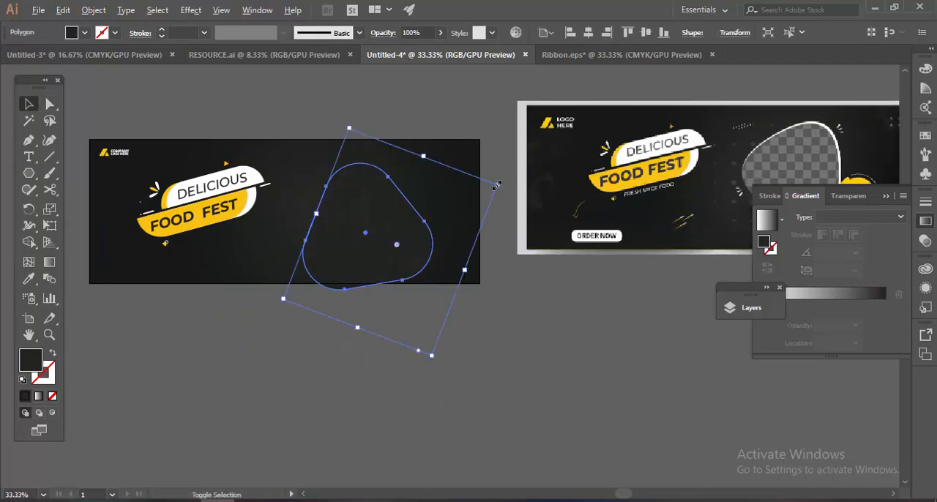
mouse_move(497, 184)
mouse_down()
mouse_move(473, 193)
mouse_move(492, 186)
mouse_up()
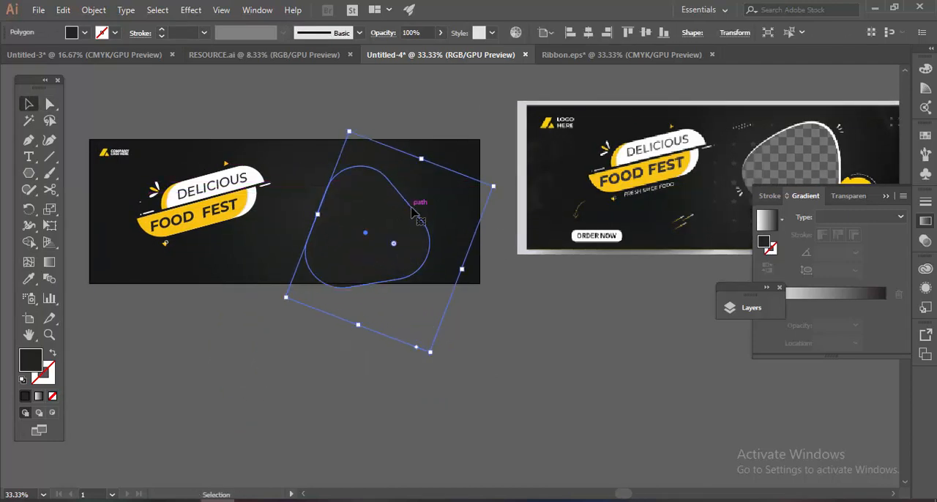
drag(401, 211, 398, 198)
Rotate the rounded triangle on the banner so that one corner points downward.
key(a)
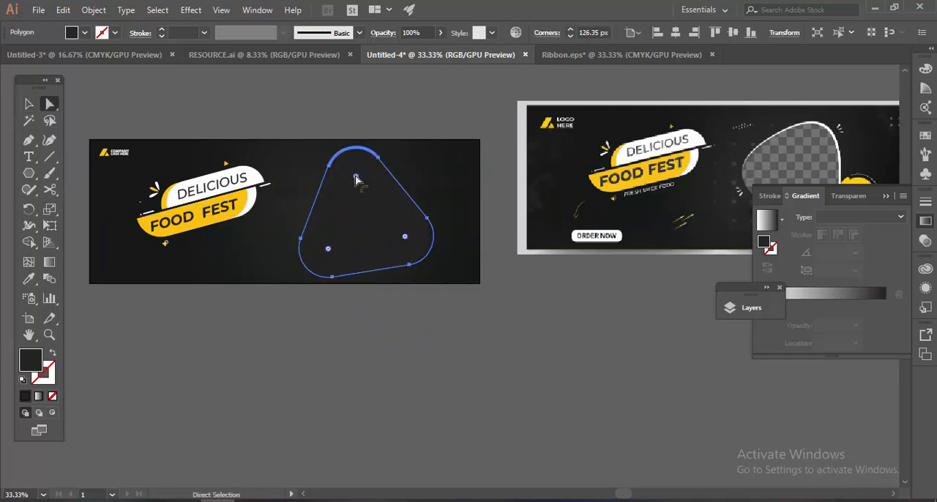
key(v)
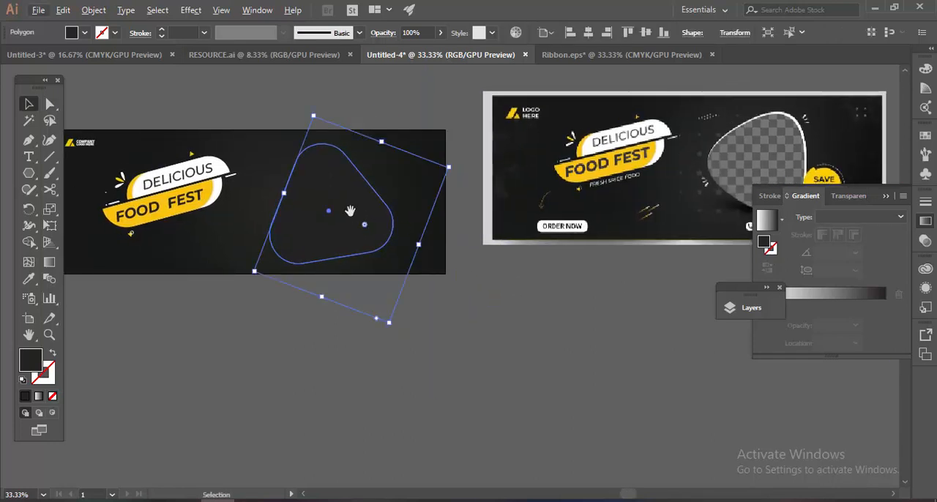
drag(350, 211, 361, 226)
drag(472, 184, 376, 261)
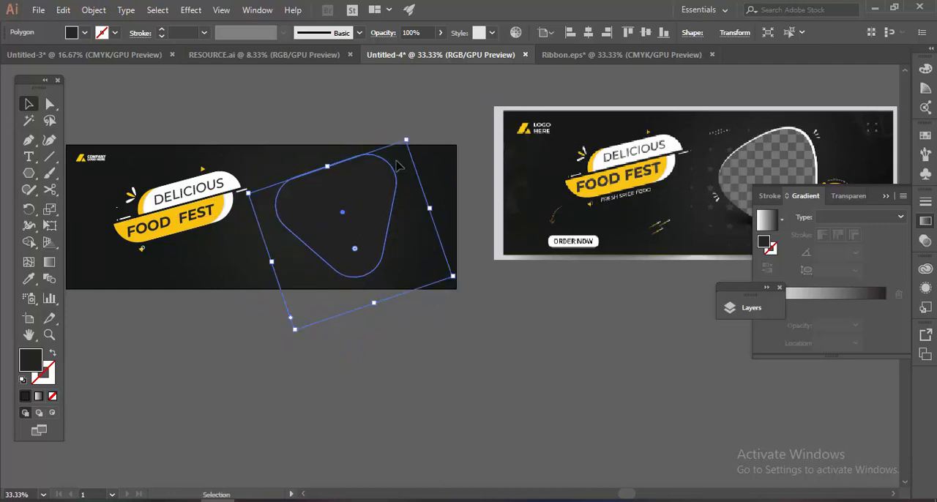
Fine-tune the rounded triangle's corners and scale it down slightly to fit within the banner height.
key(a)
mouse_move(386, 174)
mouse_down()
mouse_move(392, 182)
mouse_move(390, 171)
mouse_up()
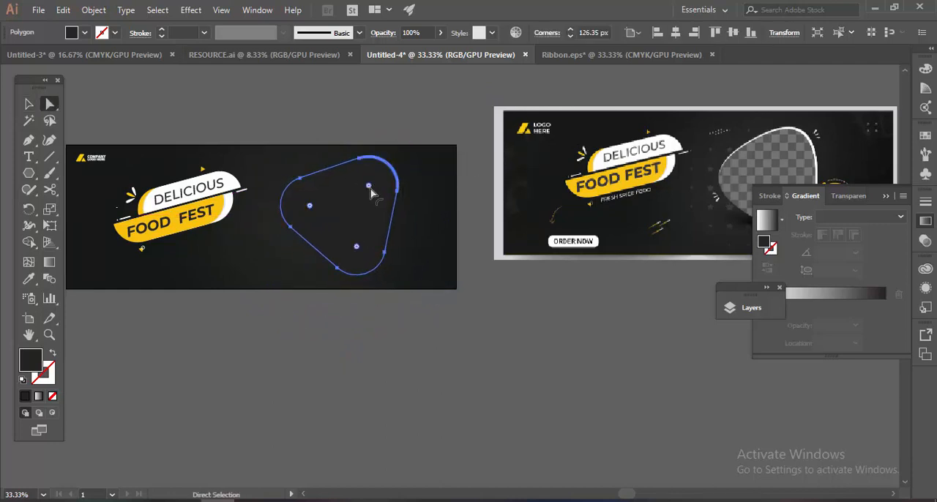
key(v)
drag(408, 142, 399, 150)
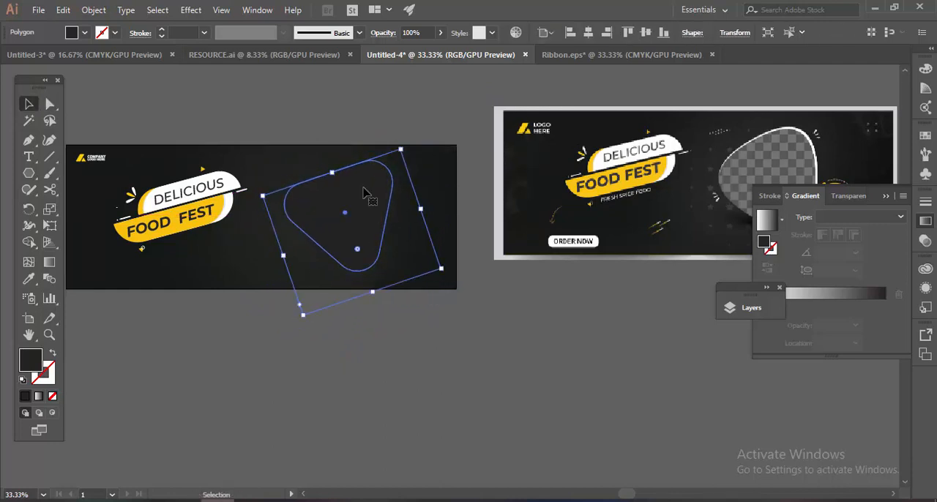
drag(364, 190, 373, 193)
Make a white copy of the rounded triangle and place it behind the dark one, leaving a rim along the upper and right edges.
drag(397, 146, 353, 140)
click(885, 197)
mouse_move(443, 315)
mouse_down()
mouse_move(515, 320)
mouse_move(443, 315)
mouse_up()
drag(345, 212, 342, 311)
scroll(350, 222, up, 2)
scroll(342, 323, up, 1)
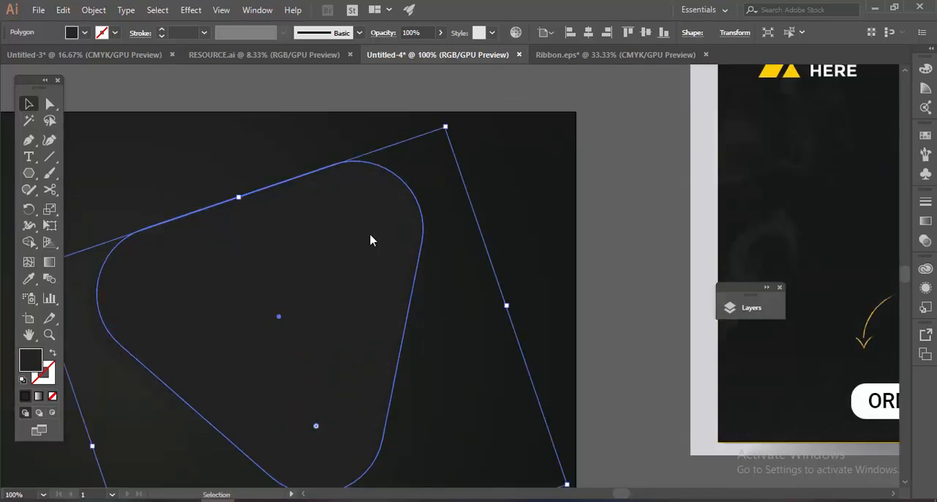
drag(546, 167, 517, 148)
click(877, 161)
key(ctrl+[)
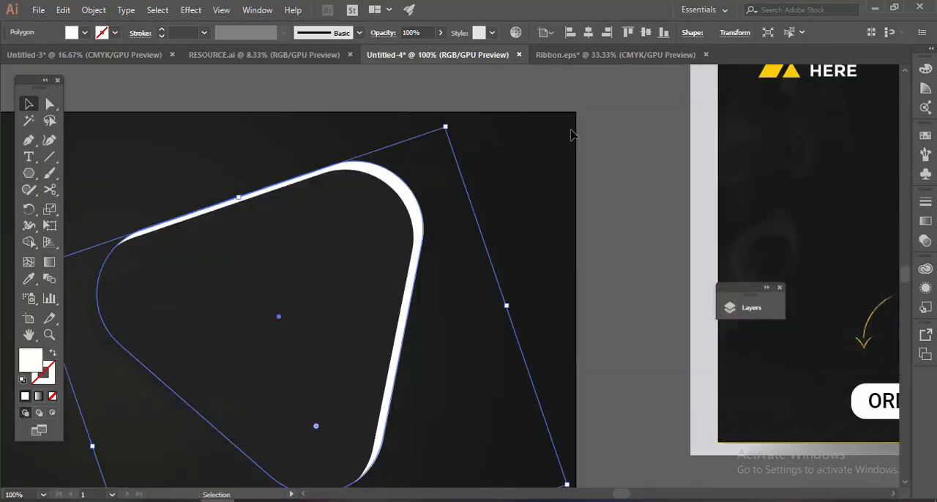
click(615, 125)
Bring the grey checkerboard pattern from RESOURCE.ai onto the banner and enlarge it to cover the rounded triangle.
scroll(615, 126, down, 4)
drag(661, 246, 504, 292)
scroll(506, 293, up, 1)
click(345, 234)
click(293, 55)
click(566, 55)
click(220, 55)
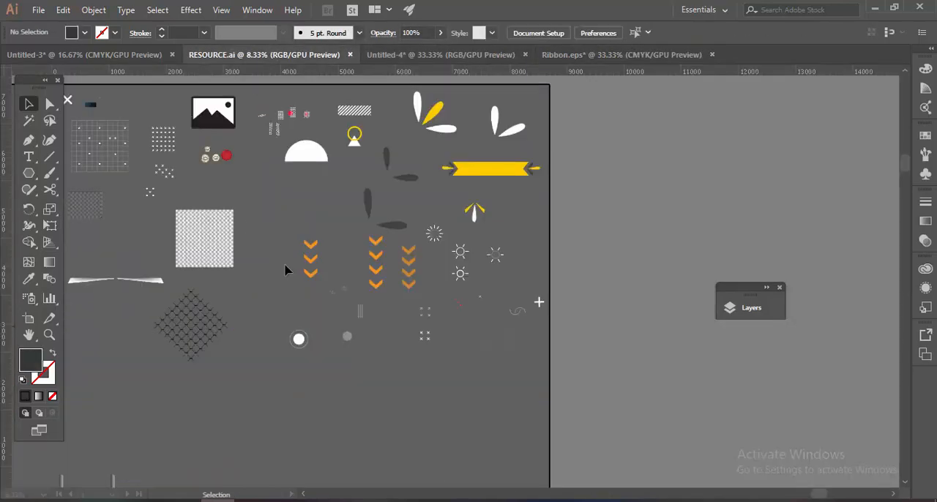
scroll(286, 268, left, 5)
click(347, 212)
drag(406, 92, 433, 255)
scroll(347, 241, up, 2)
drag(540, 159, 607, 109)
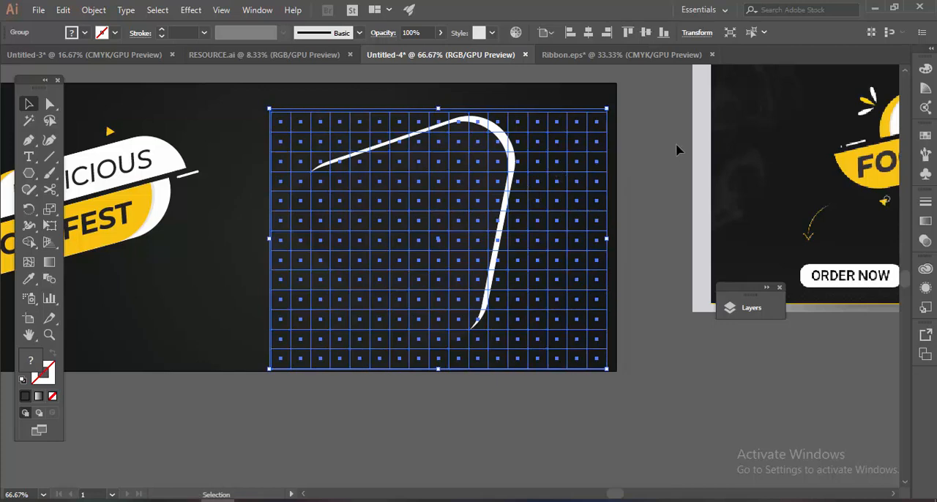
Send the checkerboard pattern backward so it lies behind the dark rounded triangle.
click(676, 150)
click(590, 176)
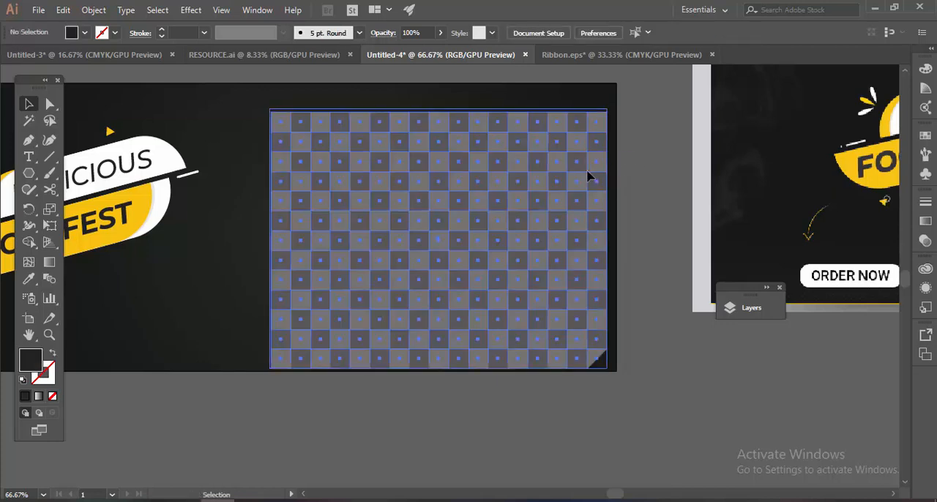
right_click(589, 171)
mouse_move(636, 296)
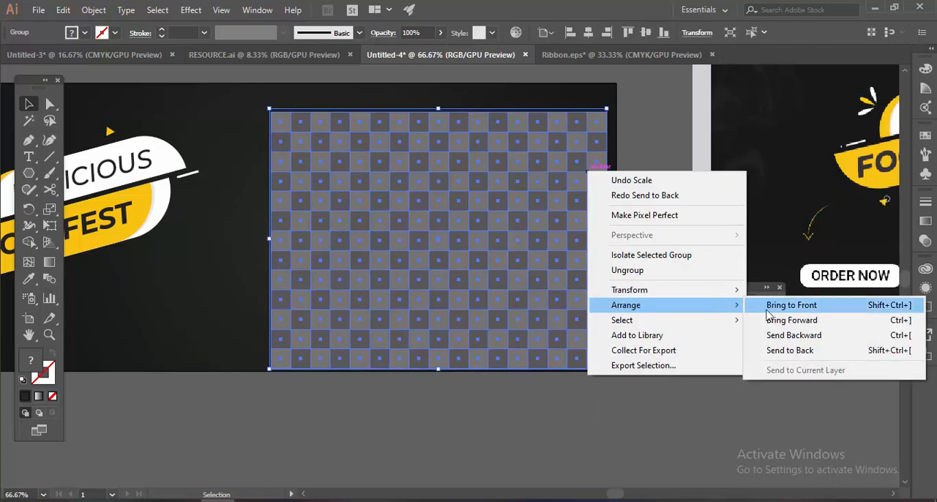
click(788, 330)
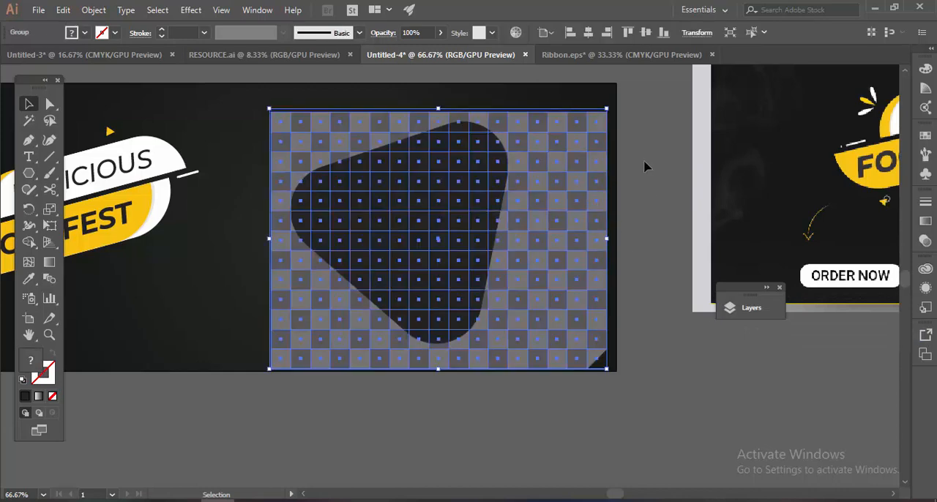
Clip the checkerboard to the dark rounded triangle with a clipping mask.
click(582, 203)
shift+click(592, 195)
right_click(591, 192)
click(651, 290)
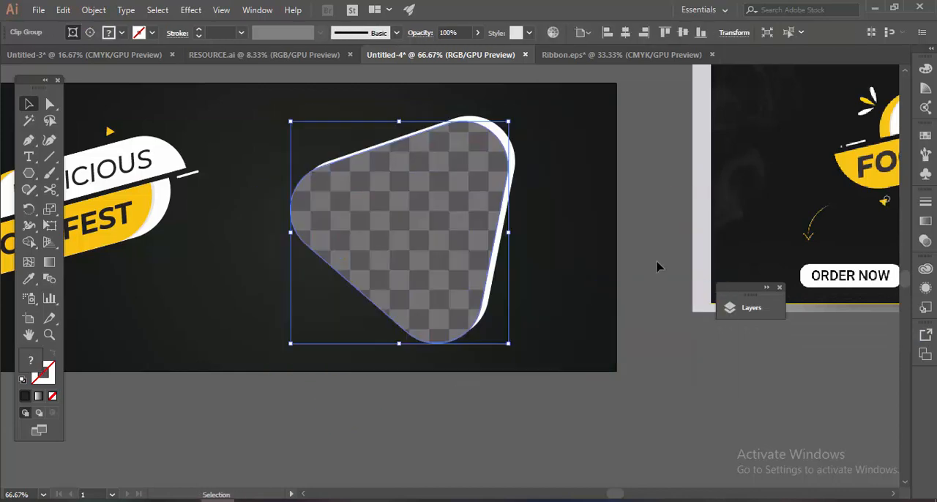
click(657, 267)
Examine the decorative elements around the photo frame in the reference design and compare them with the banner.
scroll(657, 269, down, 2)
drag(652, 282, 493, 290)
drag(659, 285, 539, 294)
scroll(732, 185, up, 3)
scroll(736, 180, down, 3)
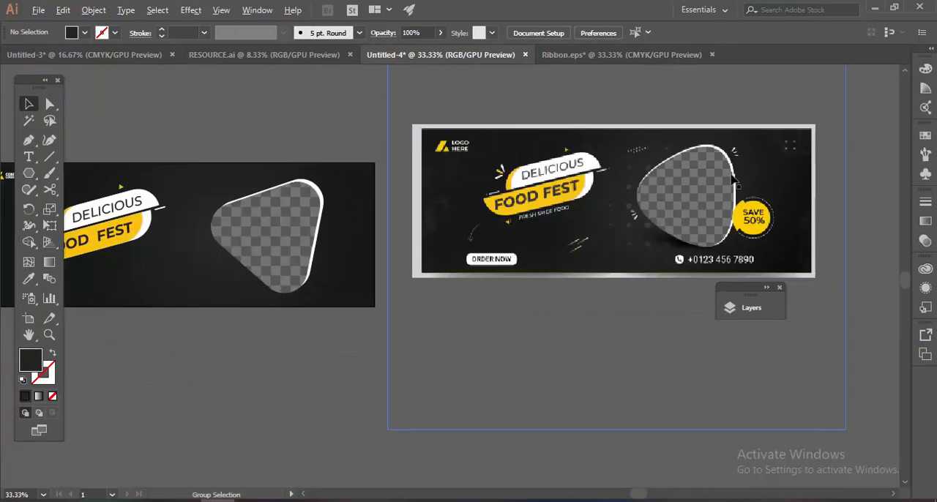
drag(452, 227, 598, 212)
drag(826, 174, 643, 203)
scroll(642, 203, up, 3)
scroll(642, 203, down, 3)
drag(474, 239, 776, 192)
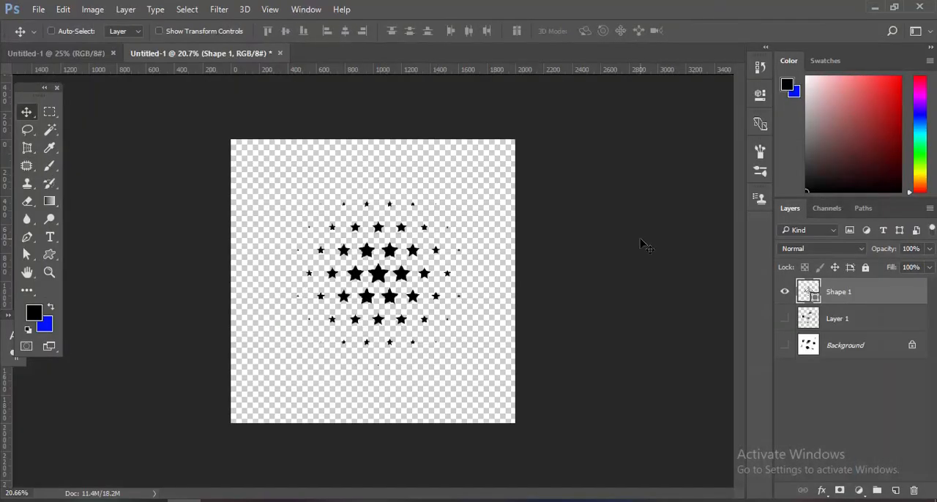
Switch to Photoshop and draw a halftone star custom shape about 1533 by 1450 px on the empty canvas.
key(Delete)
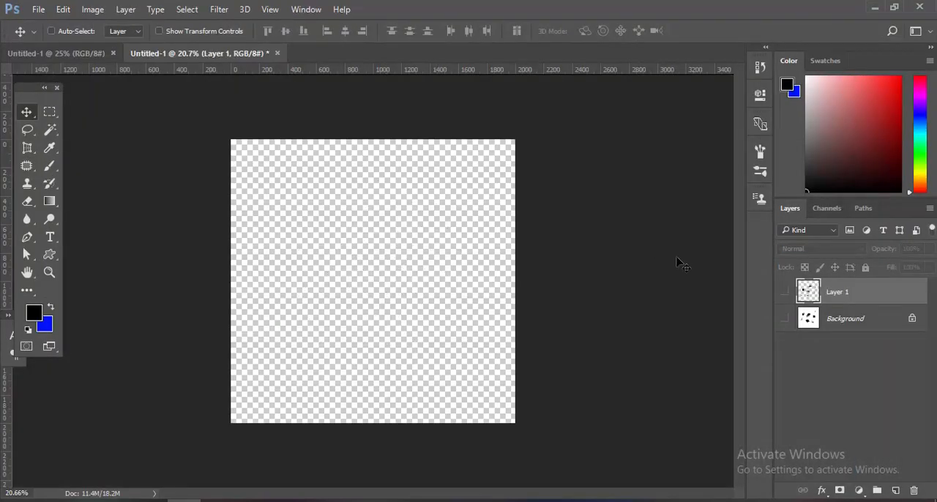
click(49, 256)
drag(372, 277, 498, 387)
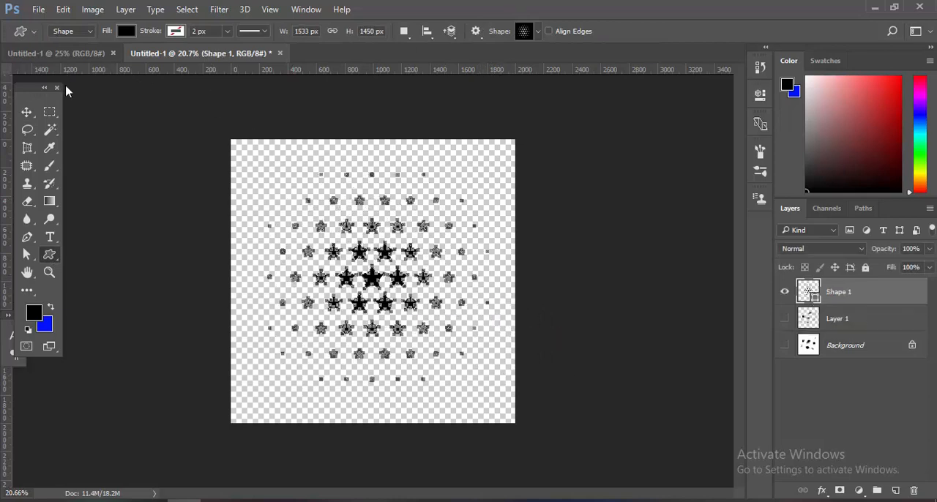
Transfer the halftone star shape into Untitled-4 in Illustrator, placing it below the banner.
key(v)
drag(401, 249, 401, 366)
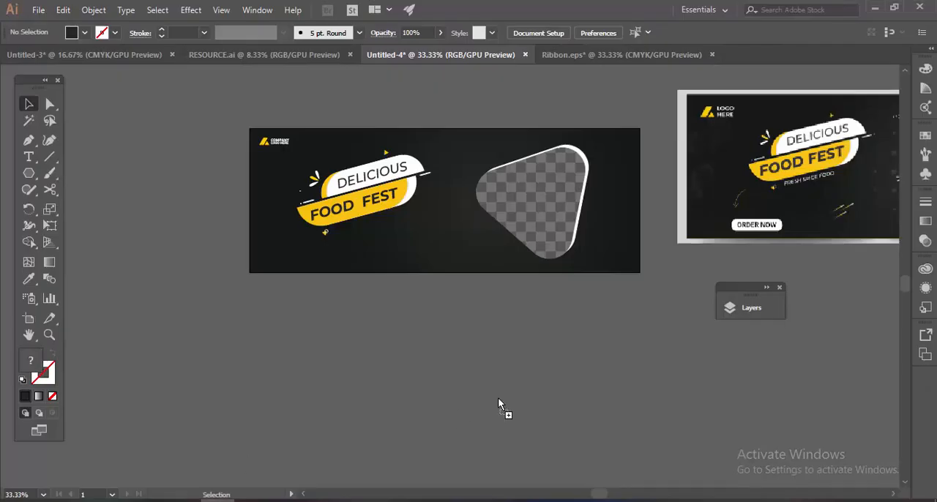
click(498, 399)
Trace the placed star image, expand the tracing and ungroup the result.
click(286, 36)
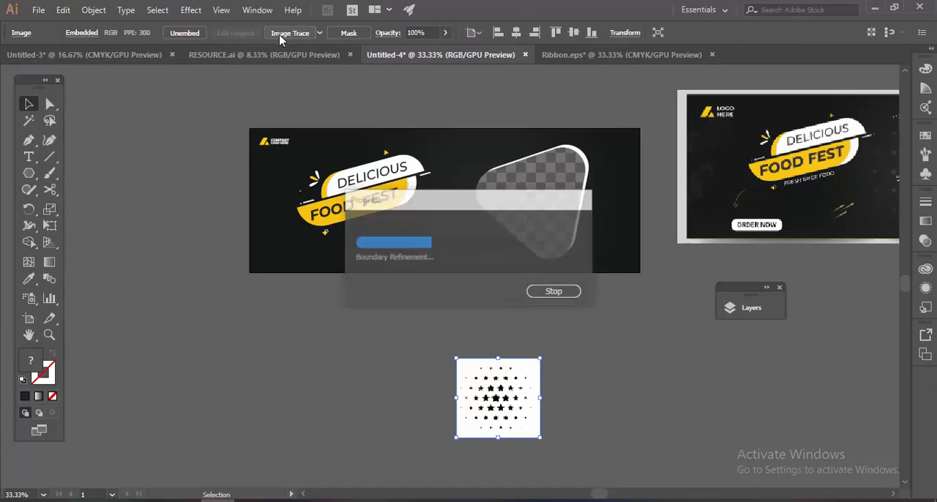
click(313, 33)
right_click(491, 414)
click(549, 310)
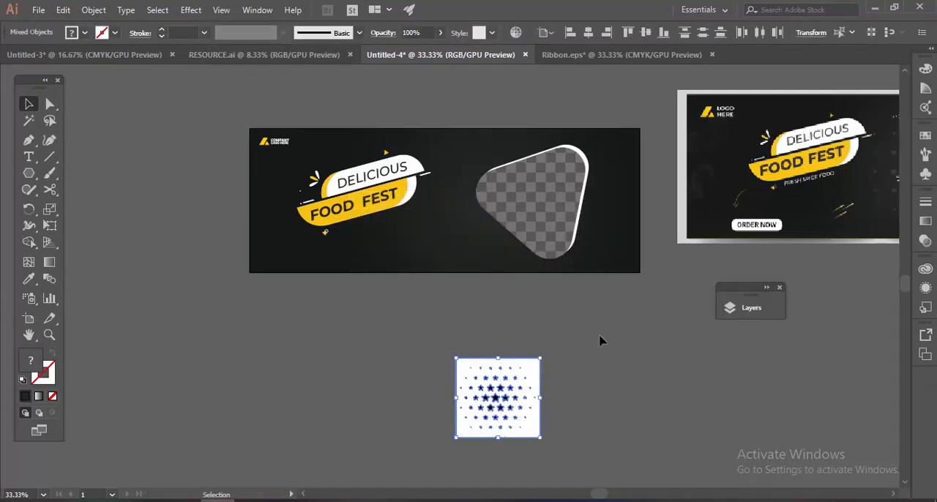
Release the traced artwork's compound path and delete its white background.
right_click(515, 376)
key(ctrl+8)
right_click(471, 370)
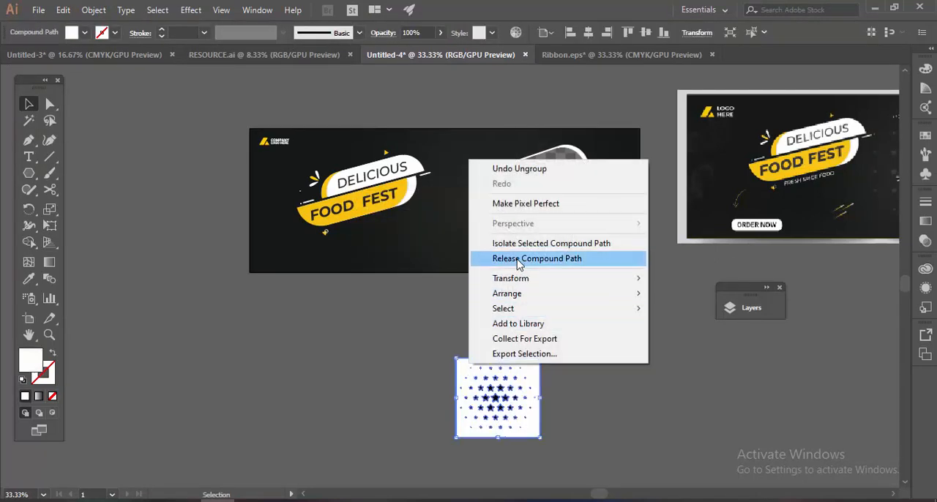
click(519, 260)
click(560, 350)
click(537, 367)
key(Delete)
Group all the remaining stars into a single object.
drag(423, 361, 589, 470)
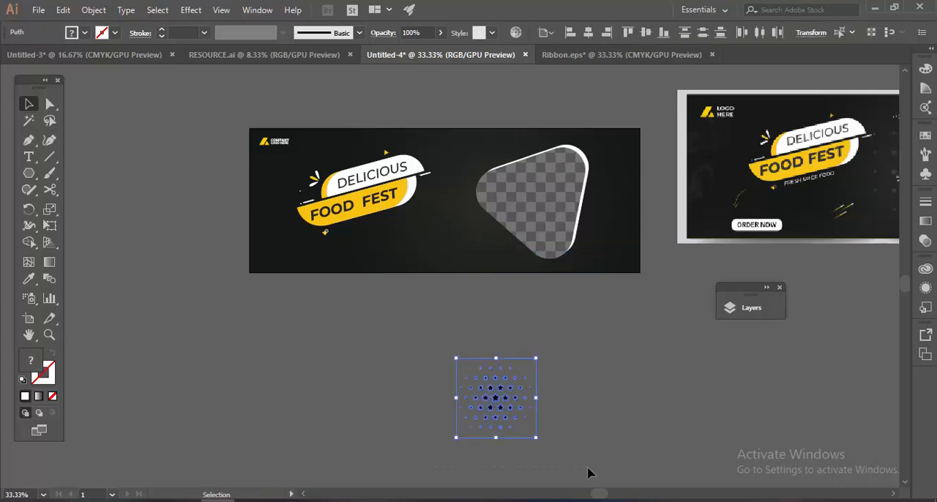
key(ctrl+g)
click(621, 396)
Colour the star group with the dark grey sampled from the stars in the reference design.
scroll(732, 183, right, 4)
scroll(761, 137, up, 3)
scroll(408, 333, down, 3)
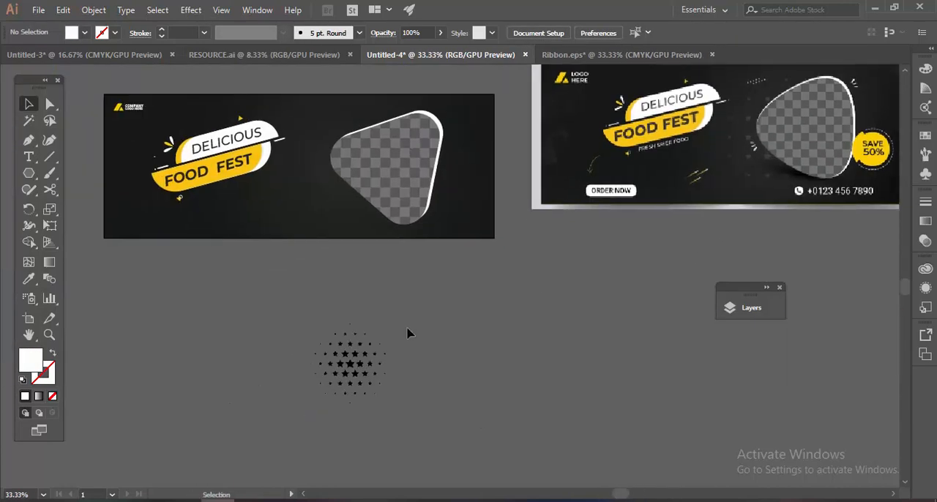
drag(254, 432, 253, 432)
drag(746, 160, 481, 236)
scroll(485, 189, up, 3)
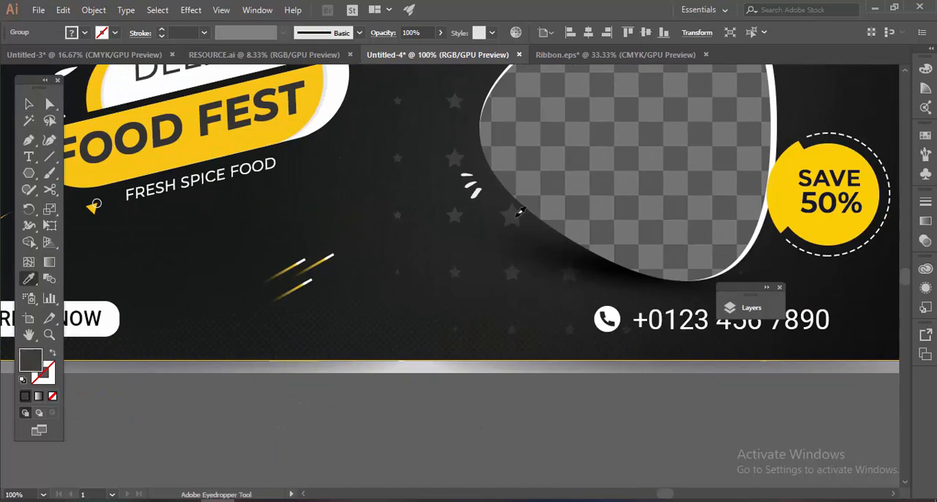
click(520, 212)
key(v)
Move the star pattern onto the banner over the photo frame and enlarge it beyond the frame's edges.
scroll(389, 406, down, 1)
scroll(389, 406, down, 3)
click(377, 363)
drag(326, 454, 639, 274)
click(469, 315)
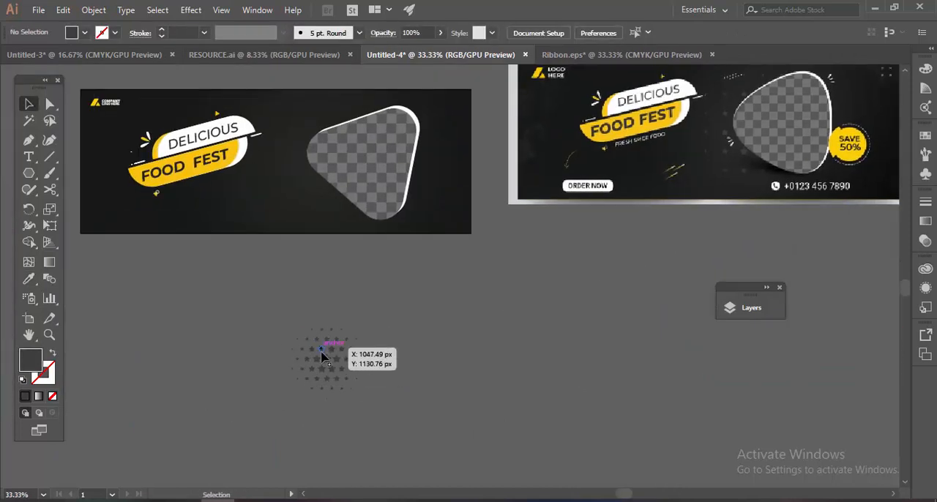
drag(325, 356, 525, 107)
scroll(352, 165, up, 2)
drag(152, 371, 130, 389)
click(306, 441)
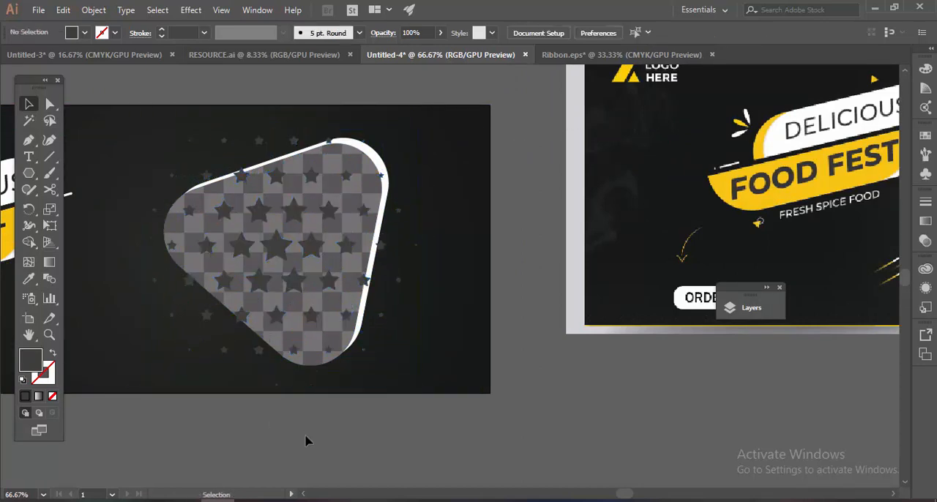
Shift the star pattern slightly left and send it backward twice, behind the photo frame.
scroll(306, 441, down, 2)
drag(306, 439, 457, 410)
scroll(405, 246, up, 3)
click(497, 302)
drag(463, 186, 466, 117)
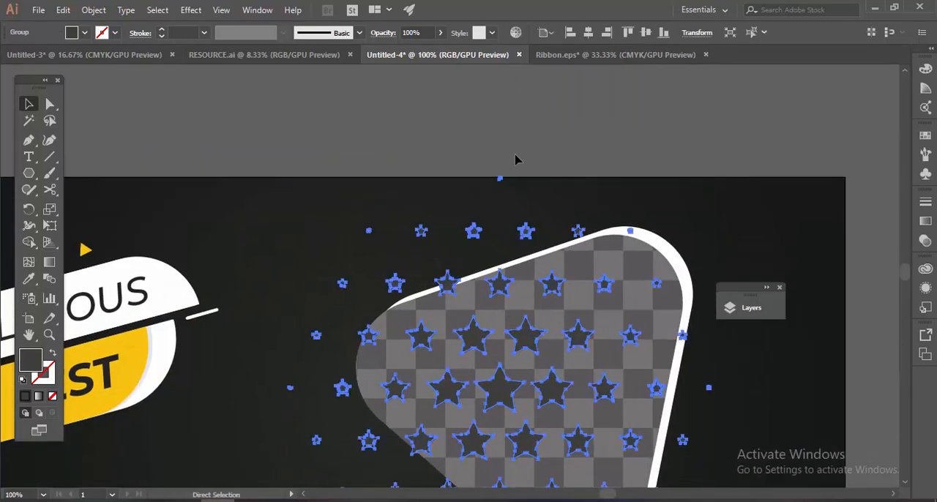
right_click(531, 230)
mouse_move(620, 368)
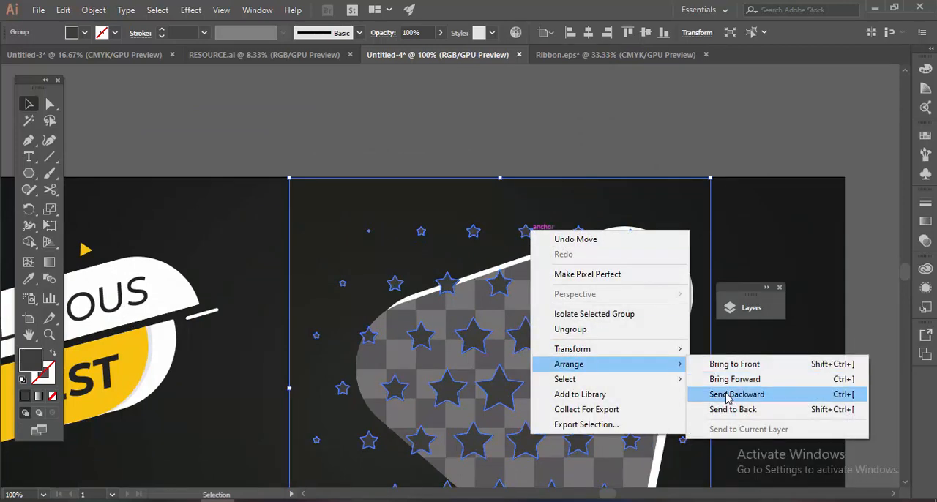
click(727, 396)
right_click(525, 229)
mouse_move(674, 368)
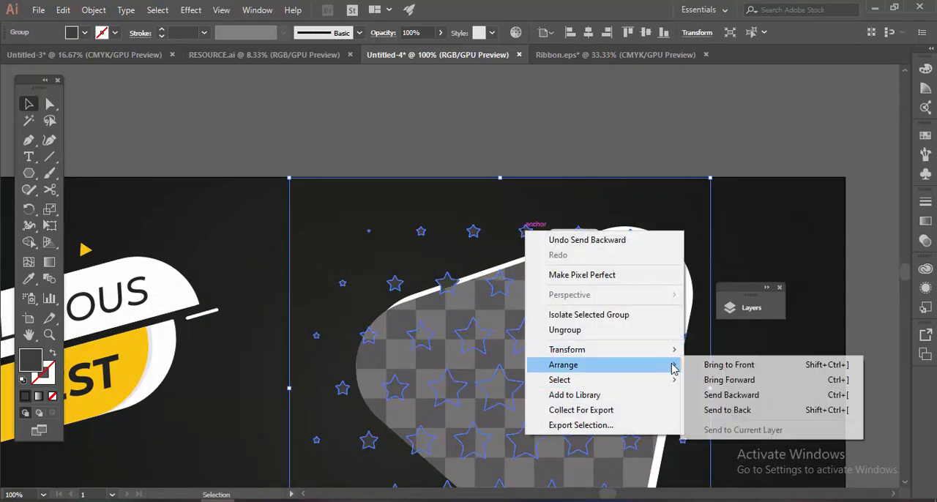
click(726, 396)
click(591, 156)
Bring the small slanted dot pattern from RESOURCE.ai onto the banner, between the title ribbon and the upper part of the frame.
scroll(585, 148, down, 2)
drag(585, 148, 545, 122)
scroll(616, 95, down, 1)
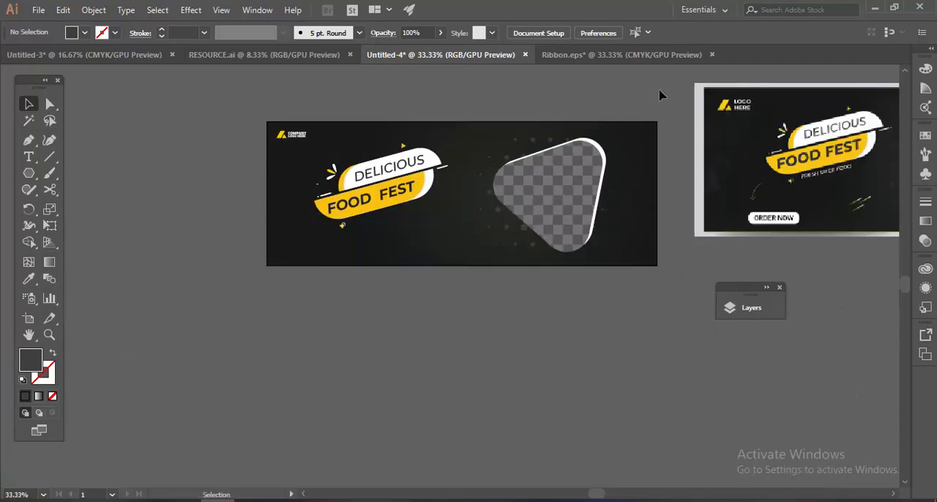
drag(661, 95, 527, 153)
scroll(447, 269, up, 2)
scroll(449, 265, down, 2)
drag(591, 126, 531, 115)
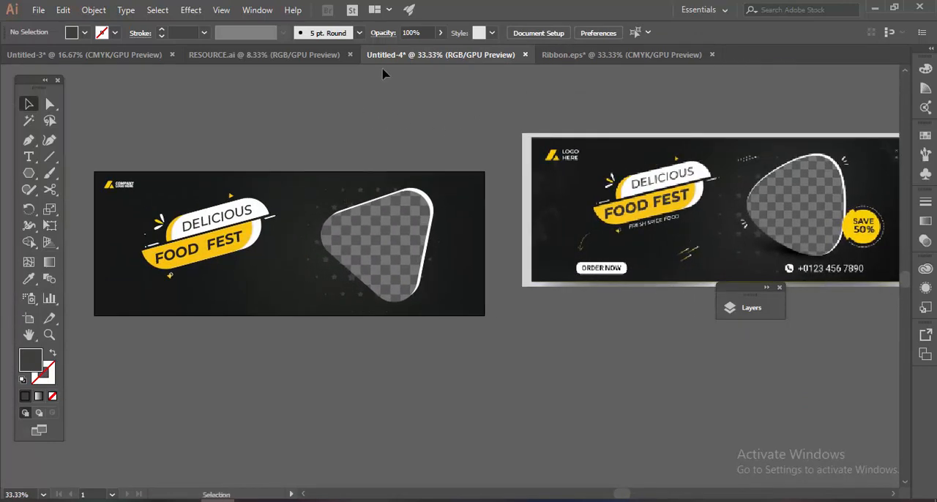
click(293, 55)
scroll(527, 179, up, 2)
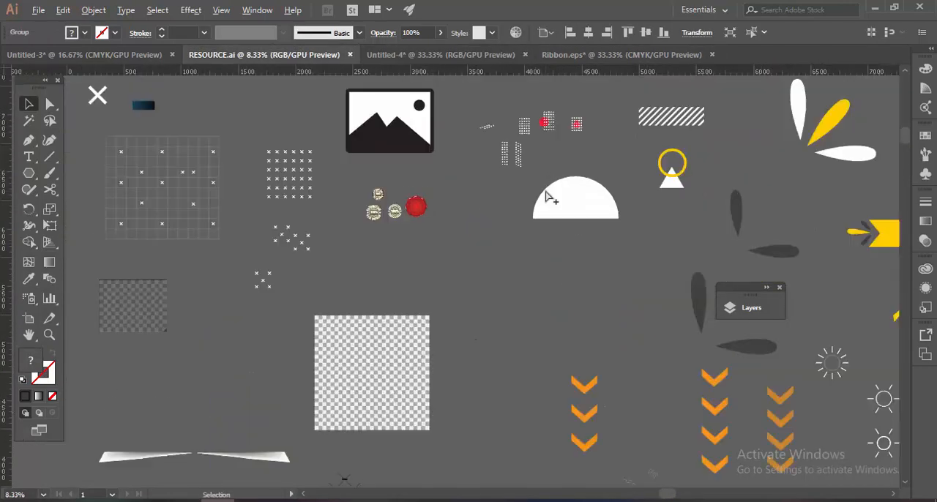
click(489, 129)
drag(448, 58, 344, 175)
key(ctrl+1)
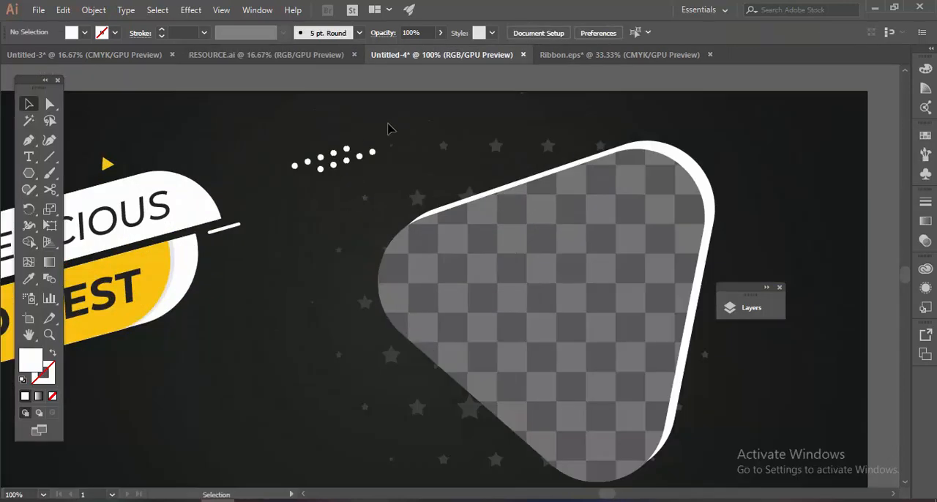
Shrink the slanted white dot pattern, shift it toward the photo frame and set its opacity to 70%.
click(347, 150)
drag(374, 138, 388, 150)
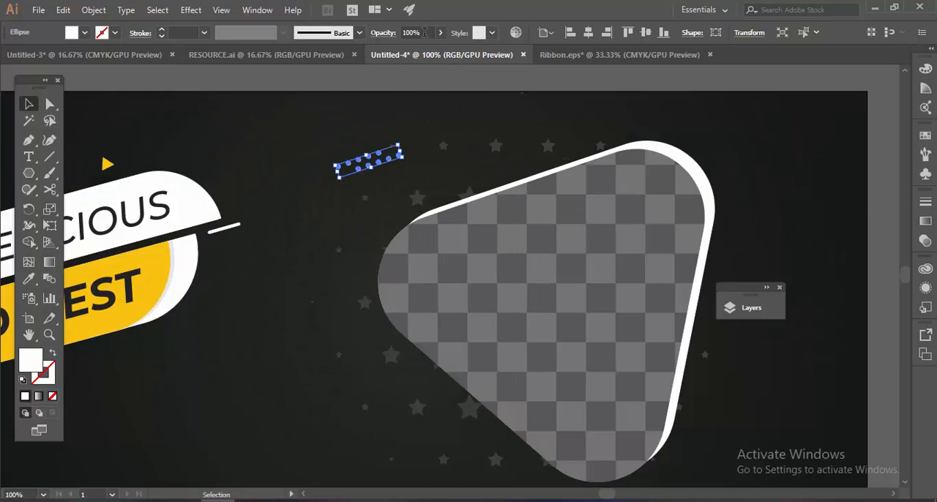
click(516, 103)
key(ctrl+minus)
key(ctrl+minus)
key(ctrl+minus)
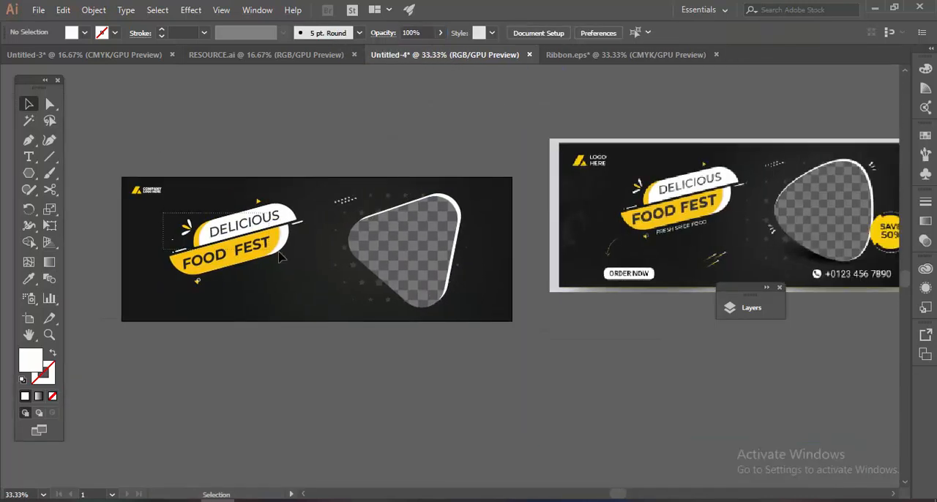
Select the whole "DELICIOUS FOOD FEST" title ribbon and shift it slightly left and up on the banner.
drag(279, 253, 281, 256)
mouse_move(259, 211)
mouse_down()
mouse_move(250, 215)
mouse_move(247, 203)
mouse_up()
click(337, 148)
Switch to Photoshop and choose the 2391 px brush with three curved strokes for the accents shown in the reference.
drag(346, 145, 297, 127)
scroll(816, 159, up, 3)
drag(550, 95, 578, 137)
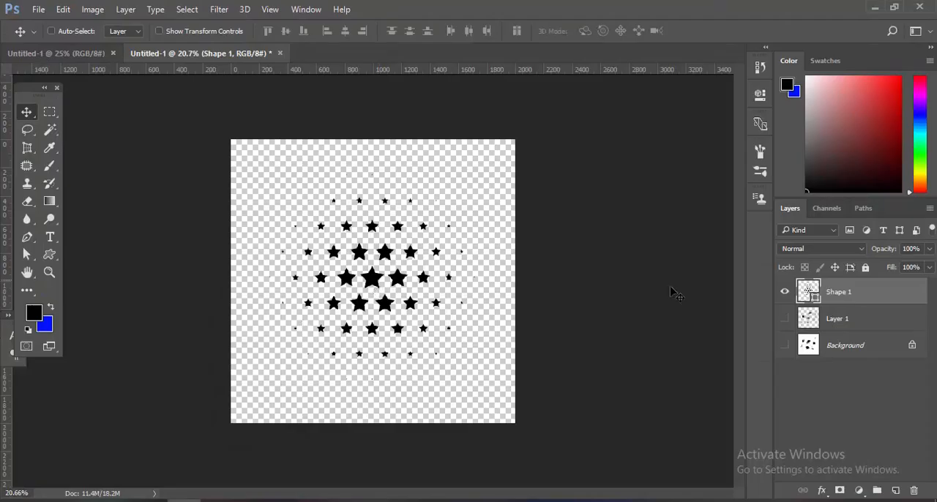
click(788, 293)
key(b)
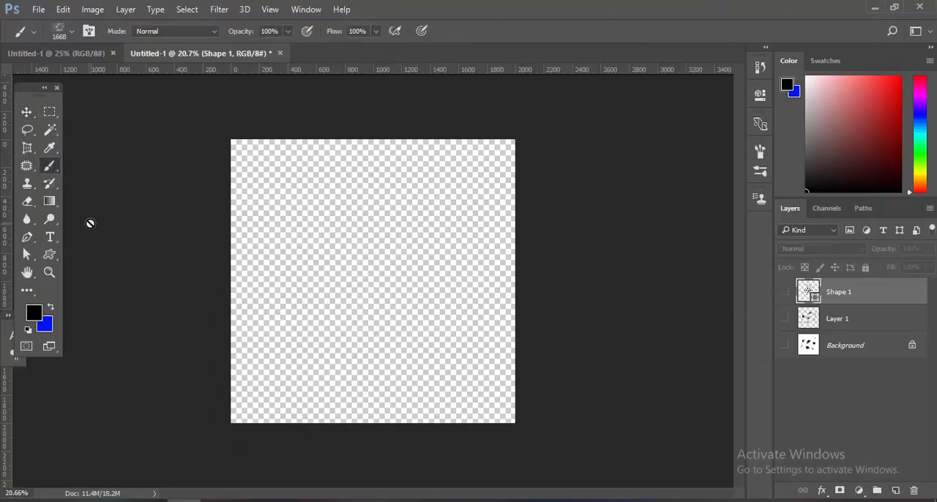
click(71, 31)
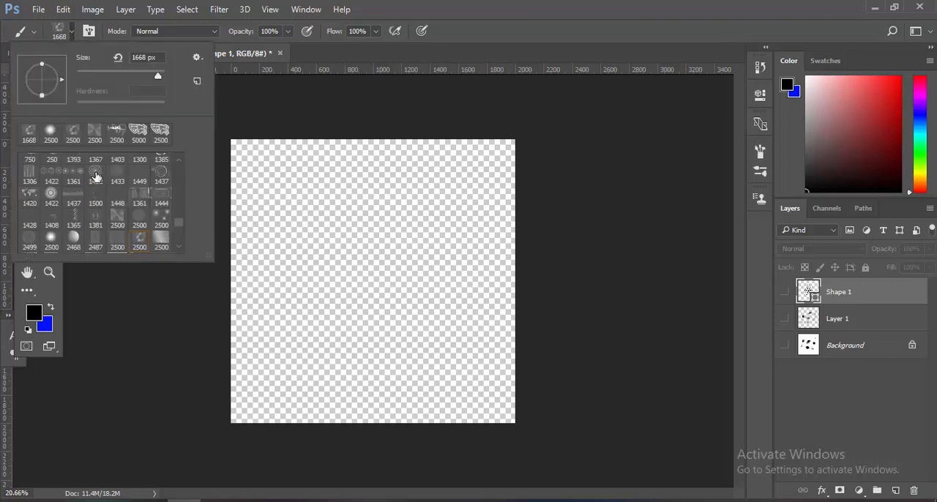
scroll(124, 207, up, 10)
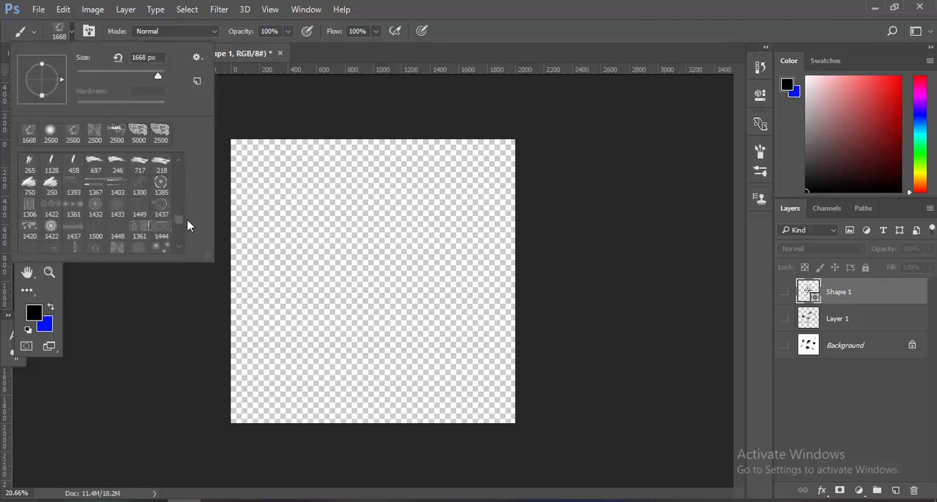
drag(183, 185, 184, 184)
double_click(165, 235)
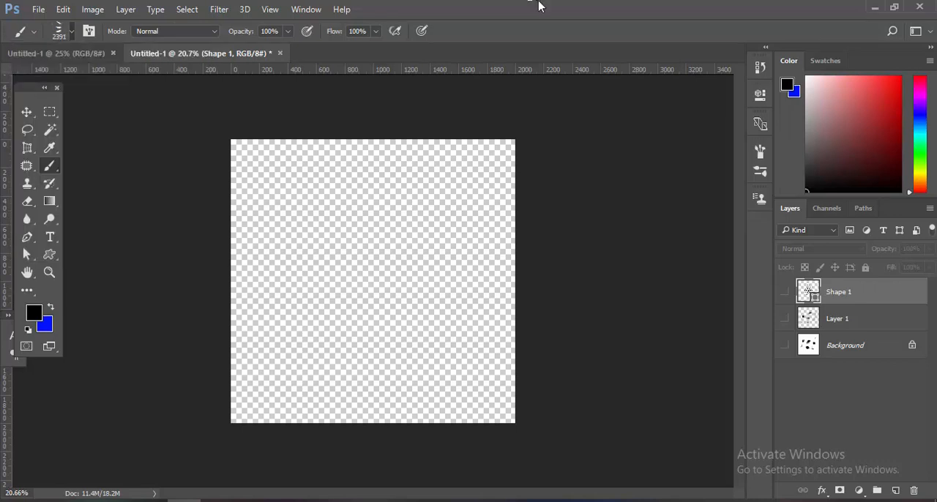
Add a new layer and stamp the three curved strokes on it in black at a brush size of 1510 px.
click(896, 491)
key(super)
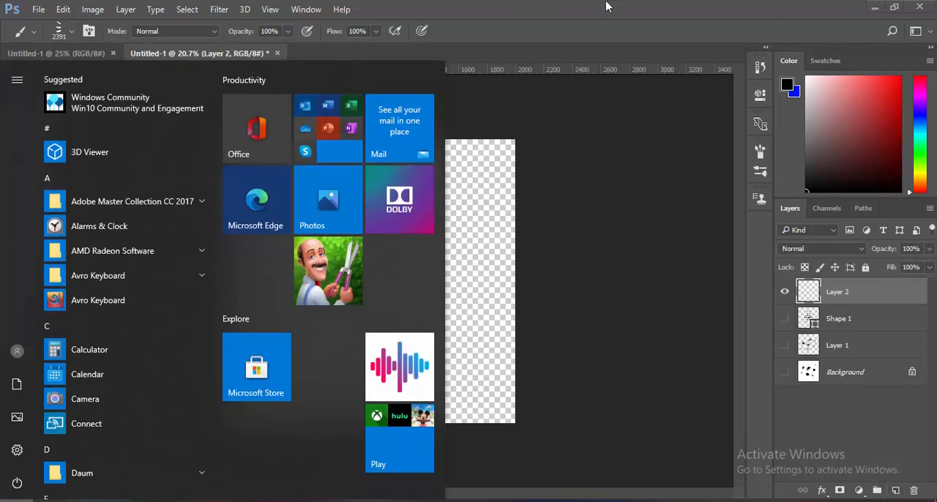
click(607, 7)
mouse_move(445, 229)
mouse_down()
mouse_move(355, 241)
mouse_move(398, 245)
mouse_move(394, 287)
mouse_up()
click(360, 270)
key(ctrl+z)
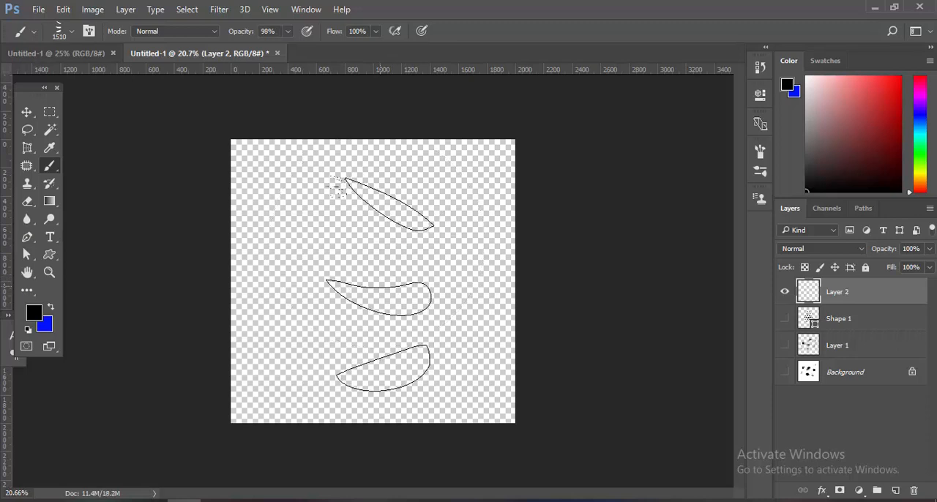
click(379, 267)
Bring the stamped strokes into Untitled-4 in Illustrator and place them on the empty area below the banner.
key(v)
key(ctrl+z)
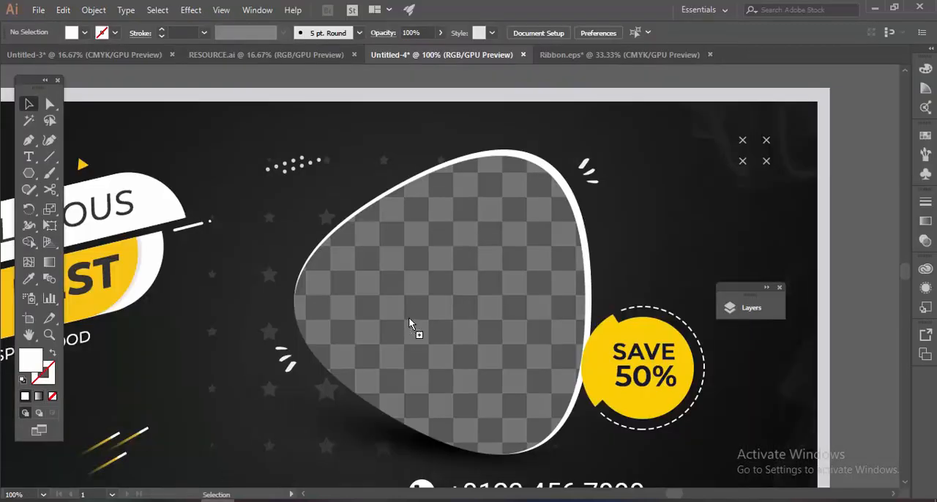
click(695, 81)
scroll(695, 81, down, 4)
drag(348, 331, 348, 331)
drag(349, 329, 375, 290)
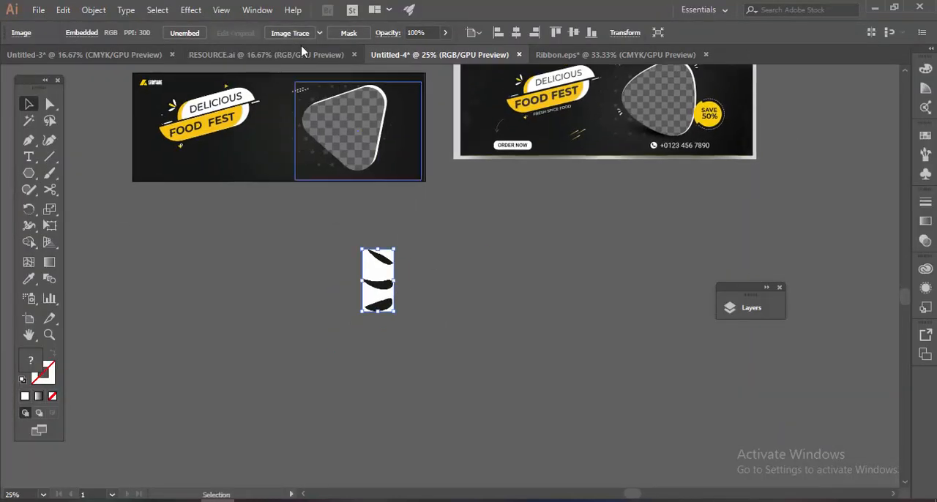
Trace the strokes image with the default Image Trace preset and expand it into vector paths.
click(291, 33)
right_click(382, 273)
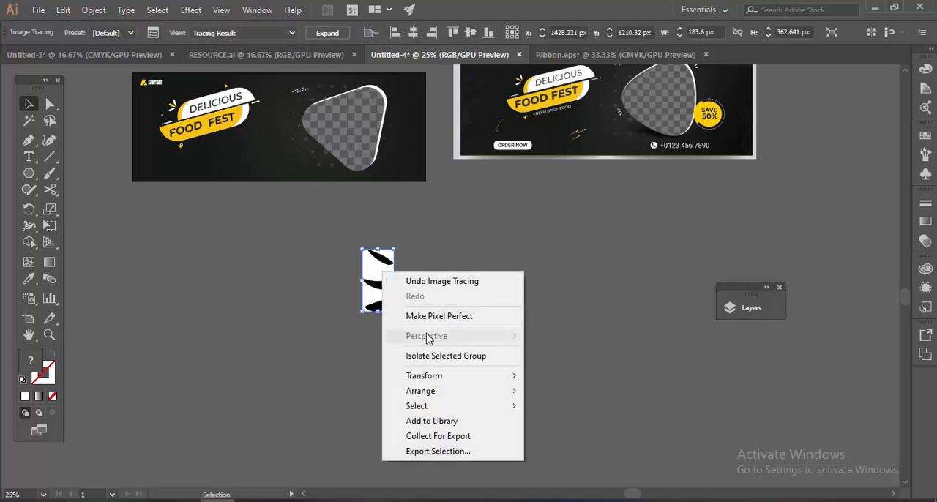
click(379, 265)
click(327, 33)
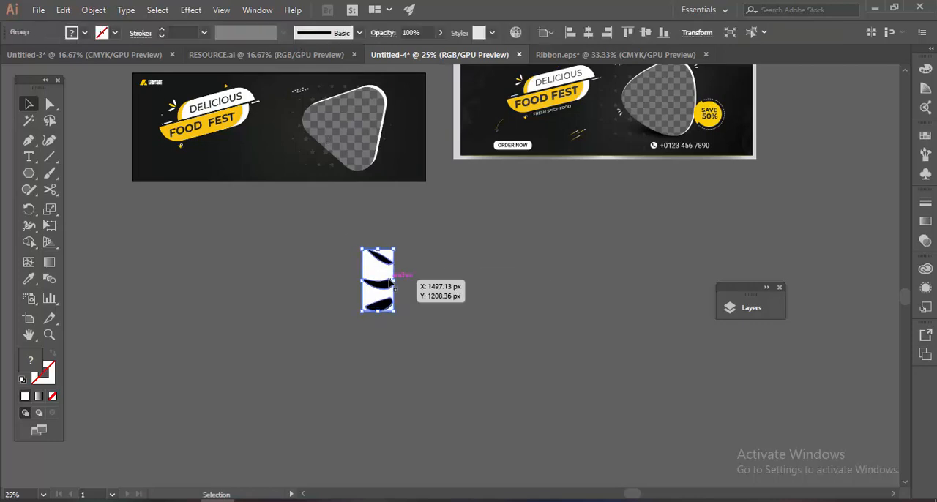
Ungroup the traced artwork and delete its white background.
right_click(385, 276)
click(416, 376)
key(Delete)
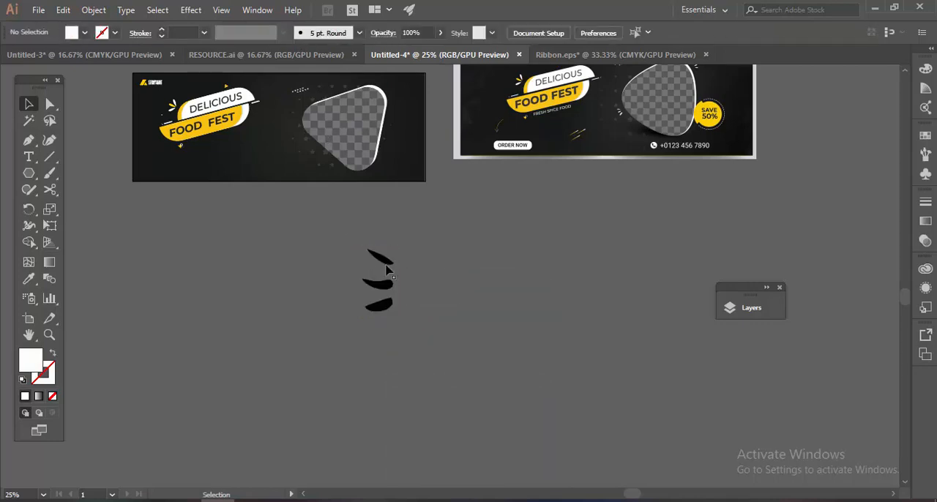
Colour the three black strokes with the white sampled from the title ribbon.
click(366, 315)
scroll(263, 103, up, 4)
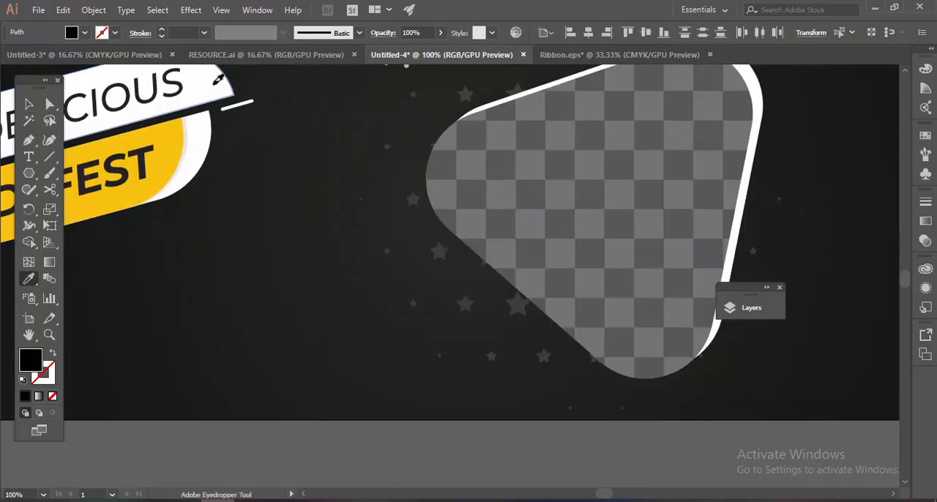
click(214, 85)
scroll(212, 86, down, 3)
key(b)
key(v)
Select all three white strokes and group them.
click(468, 278)
scroll(447, 322, up, 1)
click(443, 325)
drag(489, 258, 434, 457)
scroll(433, 458, down, 1)
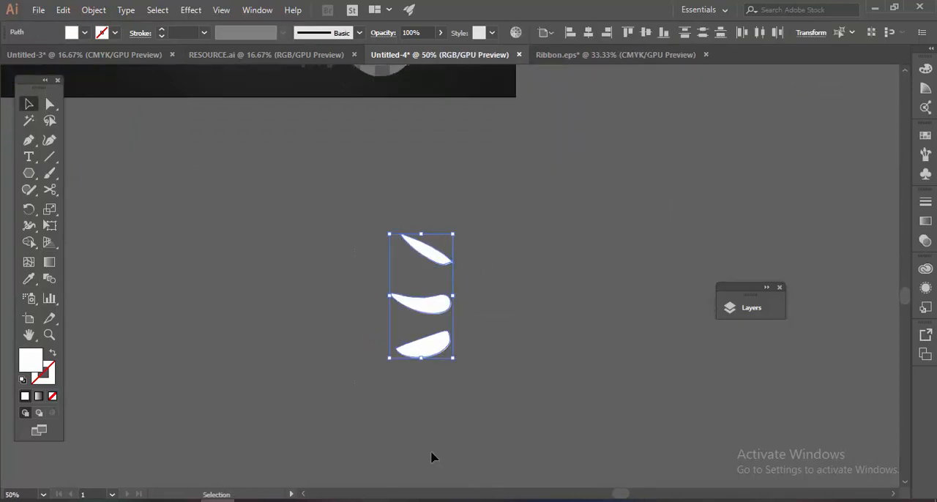
scroll(512, 315, down, 4)
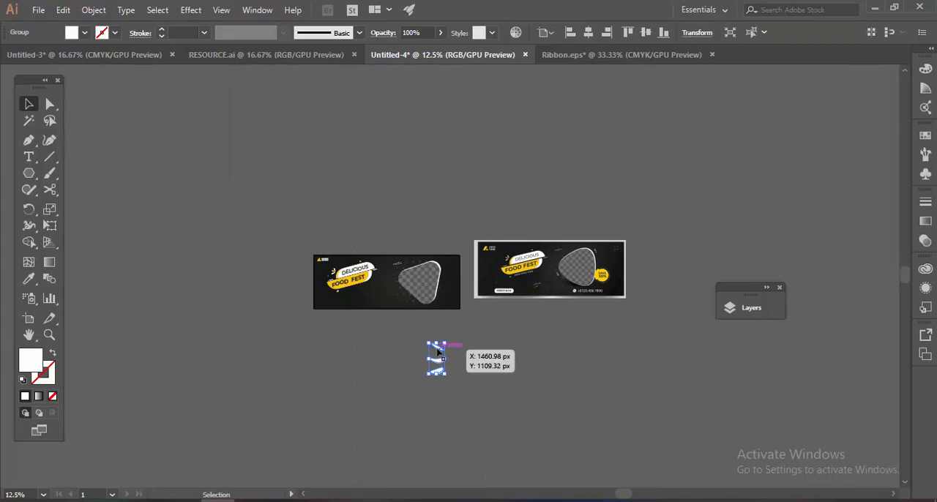
Move the stroke group onto the banner, shrink it and angle it beside the lower-left edge of the photo frame.
drag(437, 353, 391, 287)
scroll(391, 287, up, 6)
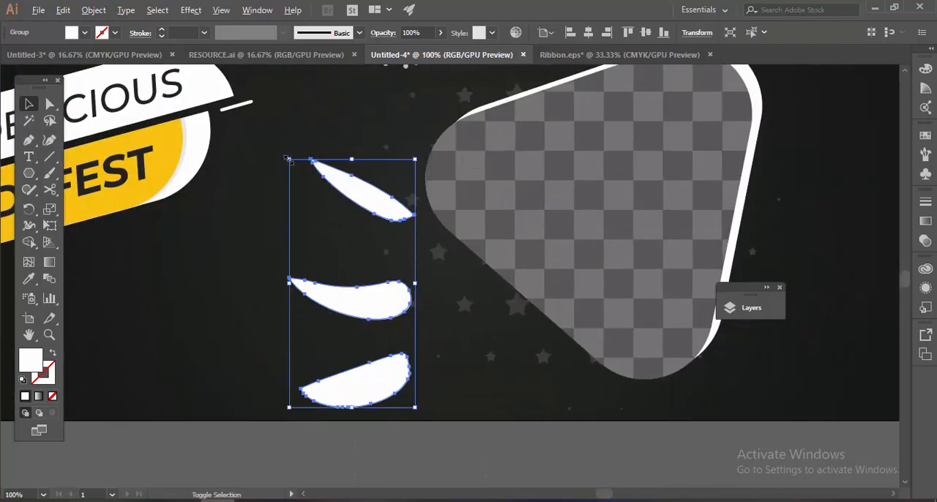
drag(288, 159, 345, 224)
drag(356, 272, 410, 206)
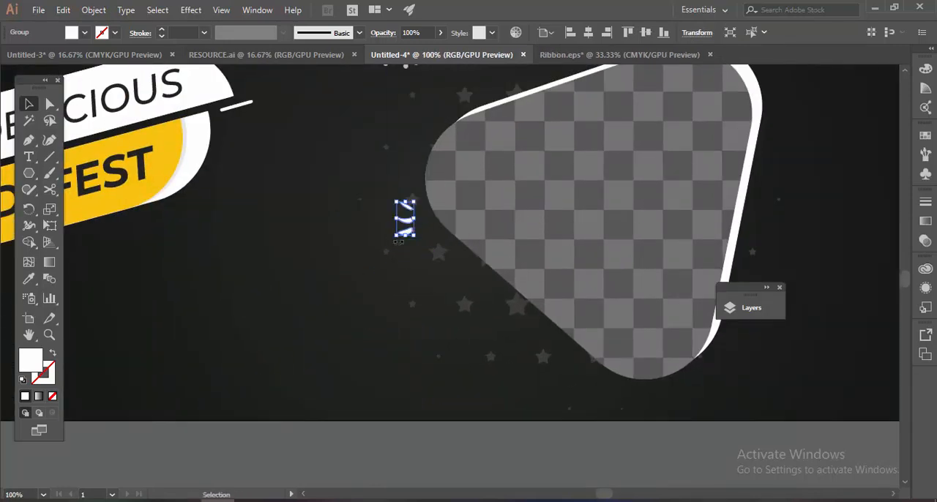
drag(440, 262, 300, 315)
scroll(337, 308, up, 2)
Duplicate the stroke accent at the photo frame's upper-right corner, turned to fan outward from the frame.
scroll(262, 353, down, 3)
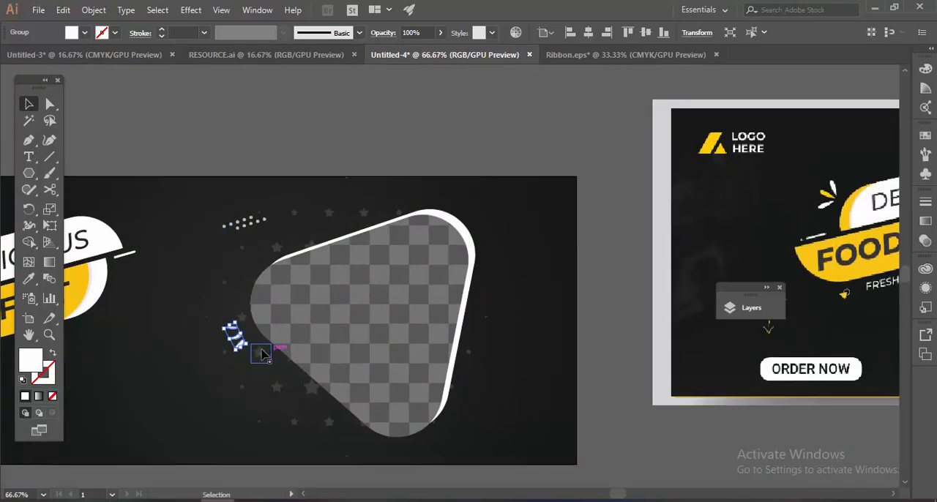
scroll(240, 345, up, 2)
drag(249, 347, 819, 145)
drag(840, 150, 477, 206)
drag(525, 272, 524, 217)
click(761, 180)
scroll(762, 179, down, 4)
Select the photo frame with its surrounding dots and stroke accents and shift them slightly left.
drag(762, 180, 585, 156)
drag(555, 235, 360, 258)
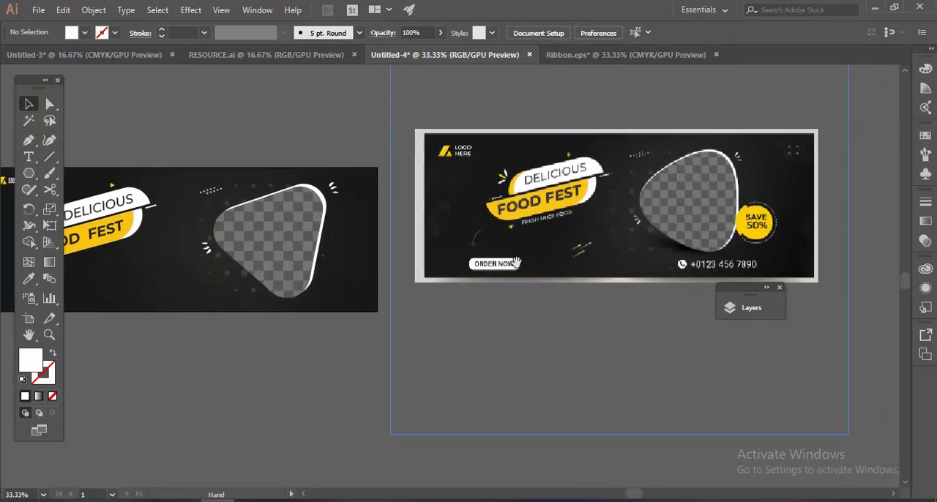
drag(423, 228, 493, 189)
scroll(468, 140, up, 1)
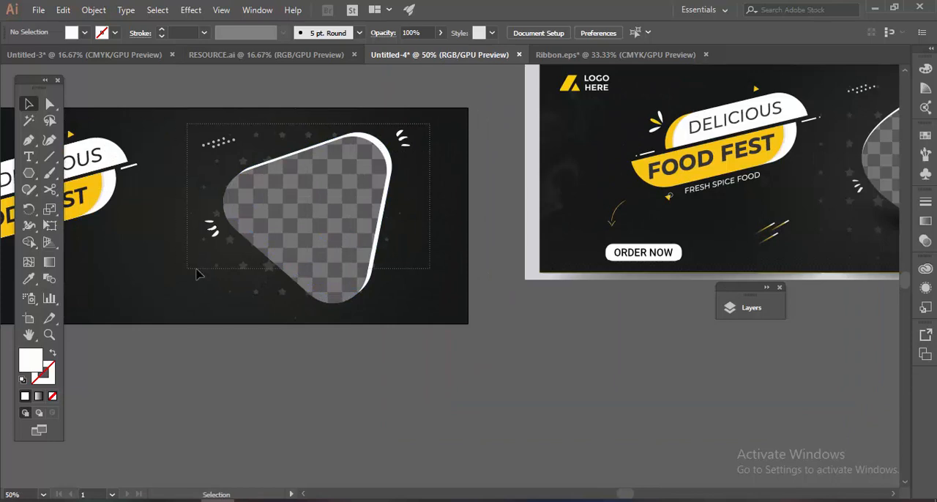
drag(196, 269, 187, 269)
drag(306, 233, 297, 232)
click(474, 195)
Bring the white pattern of four small crosses from RESOURCE.ai into Untitled-4.
drag(465, 195, 88, 289)
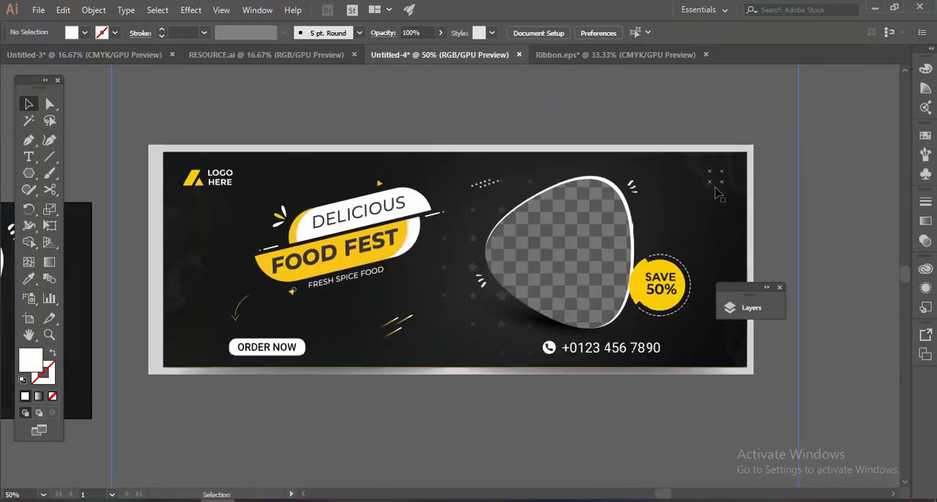
drag(427, 216, 581, 197)
click(249, 55)
drag(345, 228, 375, 226)
drag(448, 248, 647, 221)
scroll(513, 254, down, 2)
drag(622, 369, 521, 227)
scroll(482, 234, up, 1)
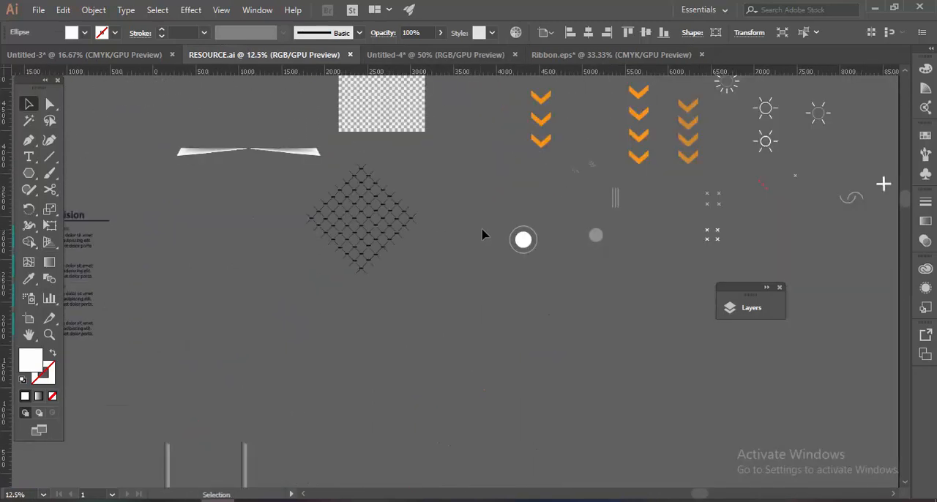
drag(757, 227, 374, 222)
drag(117, 232, 404, 230)
scroll(404, 230, up, 3)
drag(839, 216, 381, 227)
drag(497, 229, 439, 57)
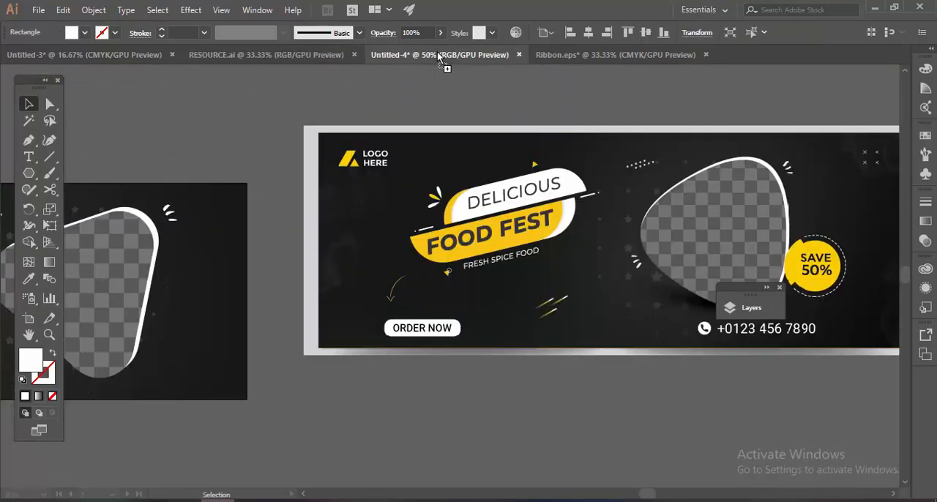
Place the cross pattern between the photo frame and the banner's right edge and lower its opacity.
drag(211, 244, 230, 247)
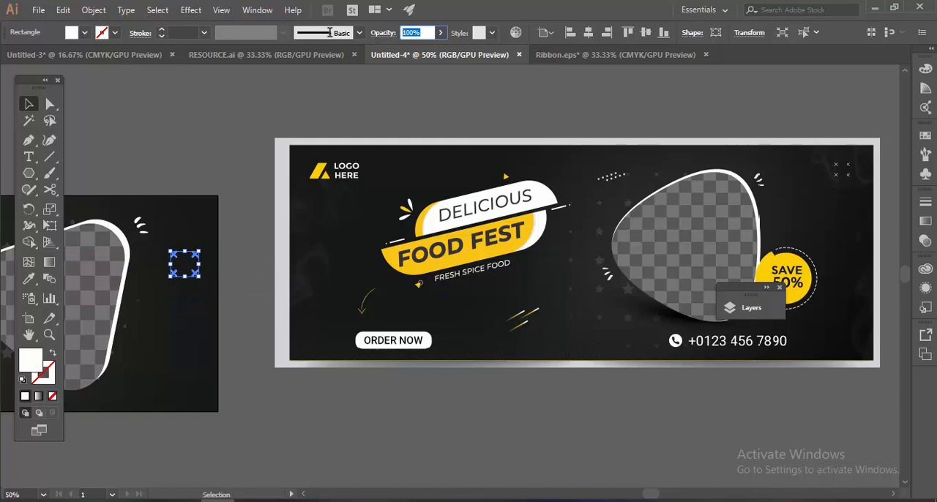
key(Return)
click(222, 128)
scroll(301, 146, down, 2)
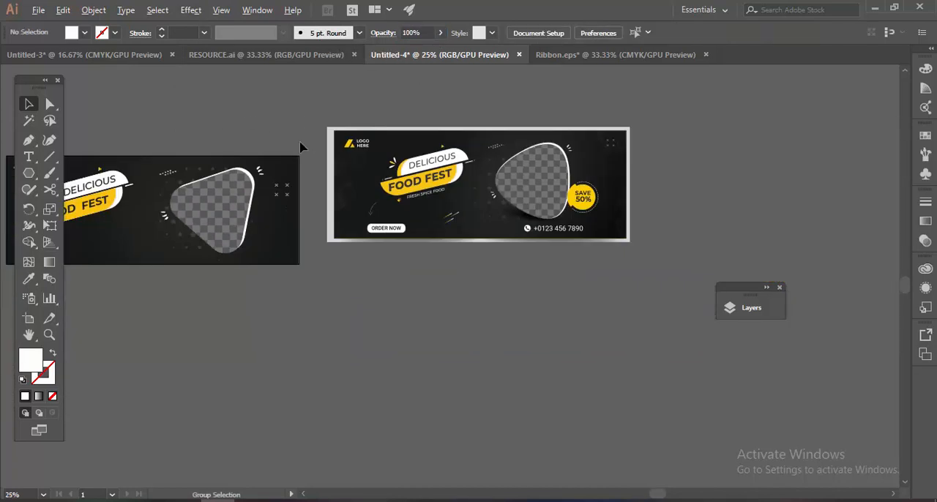
Draw a circle below the reference design and fill it with the yellow sampled from the SAVE 50% badge.
drag(336, 143, 521, 177)
drag(739, 172, 690, 145)
scroll(520, 224, up, 2)
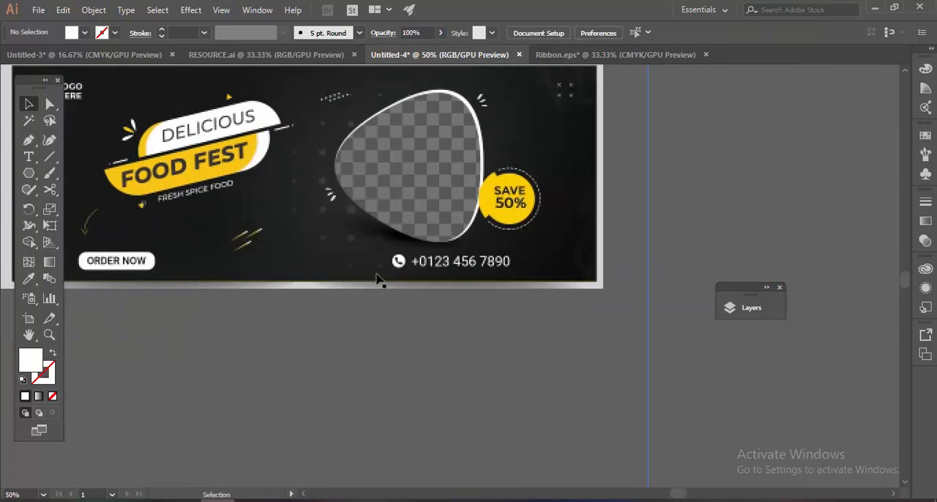
drag(346, 302, 396, 256)
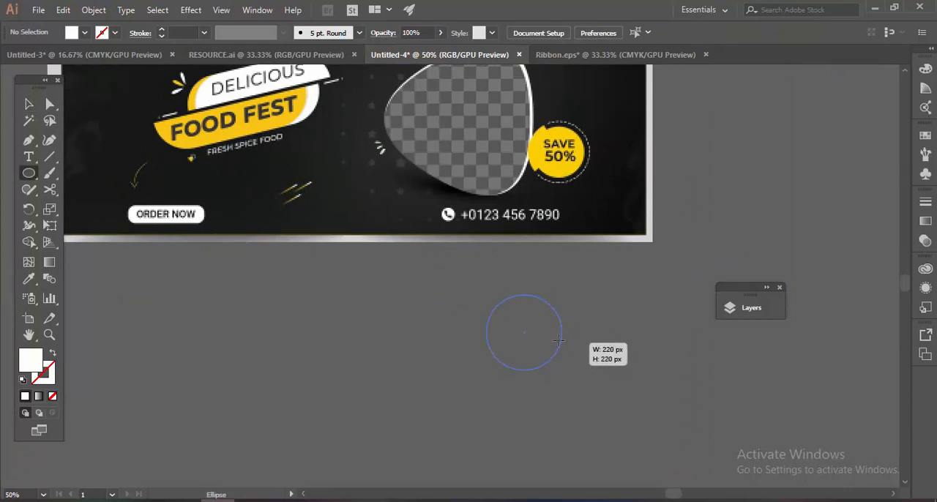
drag(560, 340, 548, 340)
drag(633, 319, 589, 330)
key(i)
click(525, 151)
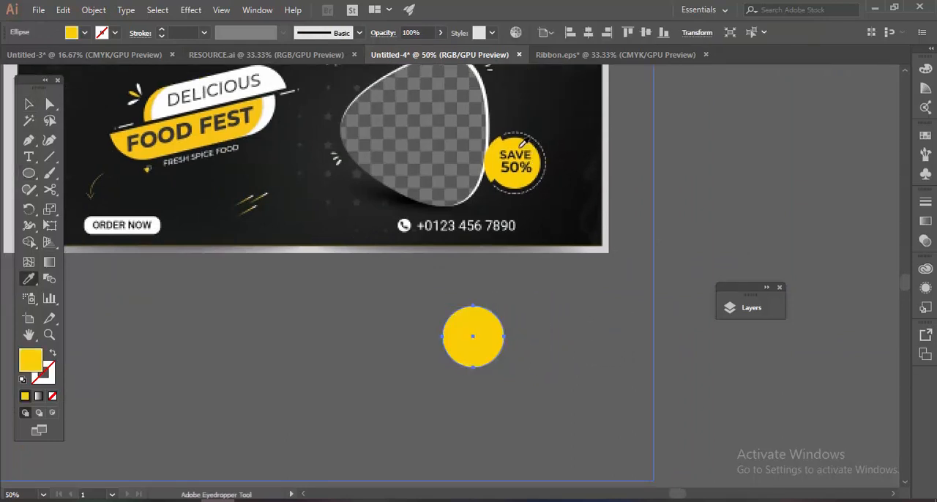
key(v)
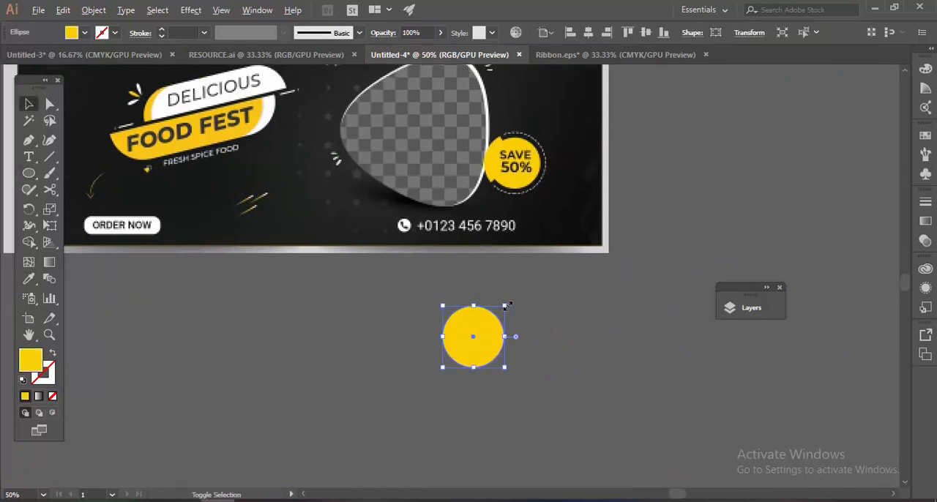
Add a smaller concentric copy inside the yellow circle and slightly enlarge the outer circle.
drag(500, 307, 500, 309)
click(512, 327)
drag(502, 333, 554, 302)
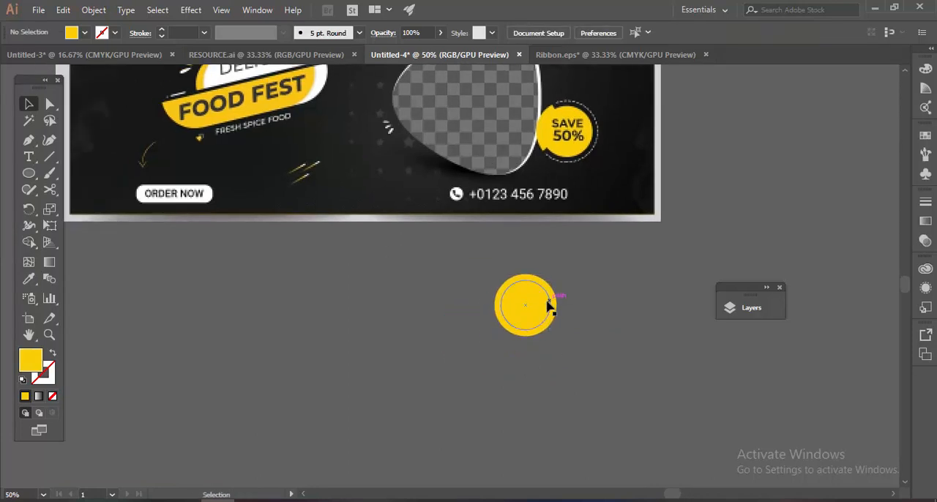
scroll(547, 302, up, 3)
click(559, 275)
drag(577, 217, 582, 213)
click(621, 234)
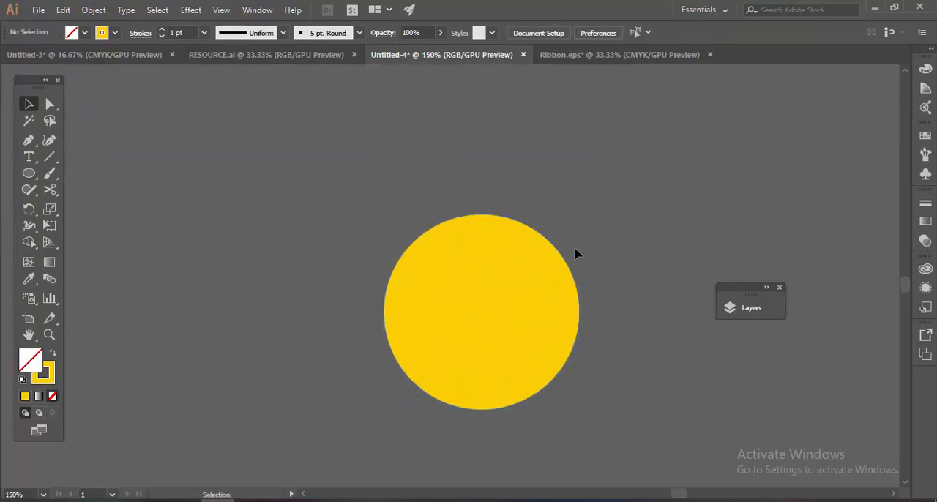
Swap the outer circle's fill and stroke to make it a 1 pt yellow outline around the filled circle.
click(544, 254)
key(shift+x)
click(608, 233)
scroll(611, 235, down, 1)
mouse_move(629, 245)
mouse_down()
mouse_move(622, 294)
mouse_move(659, 290)
mouse_up()
Shrink the yellow outline ring slightly so it sits closer around the filled circle.
scroll(579, 296, up, 1)
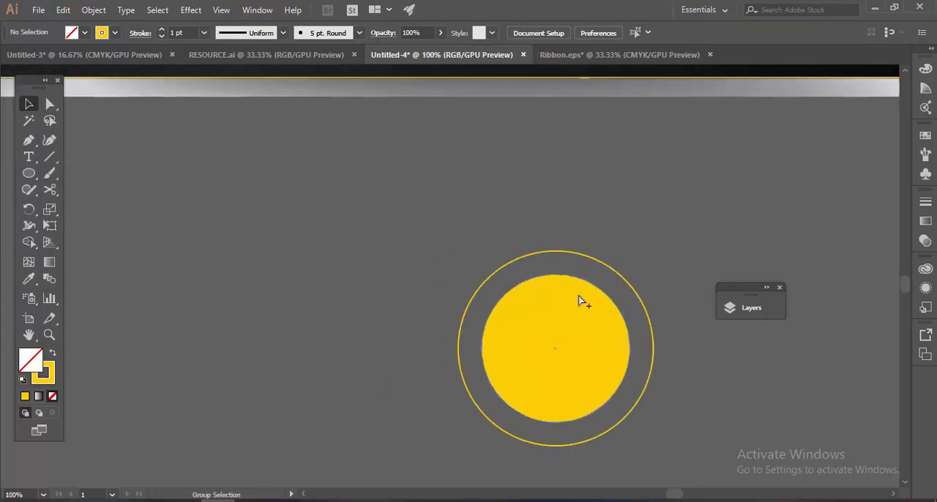
click(621, 280)
drag(653, 252, 650, 254)
click(673, 274)
scroll(674, 275, down, 1)
drag(533, 269, 552, 270)
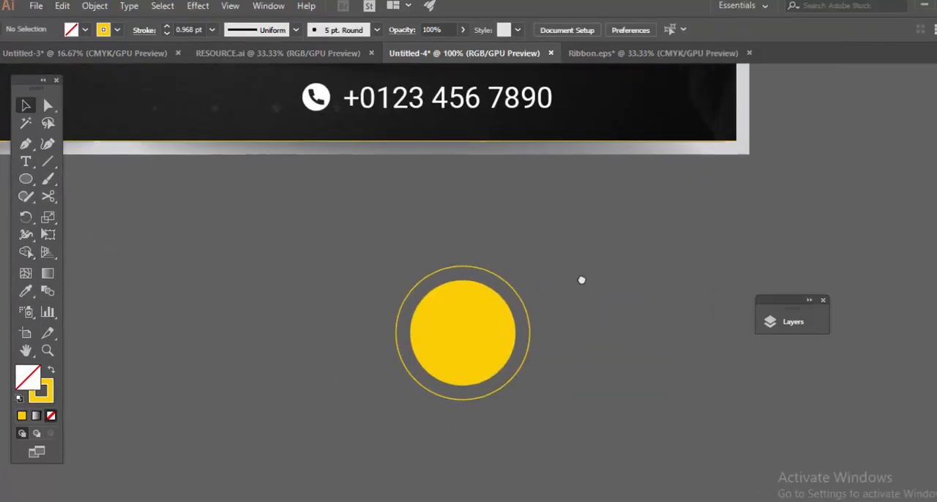
Draw a closed five-point Pen shape overlapping the circles' left side and swap its fill and stroke for a solid yellow fill.
click(419, 257)
drag(462, 316, 459, 349)
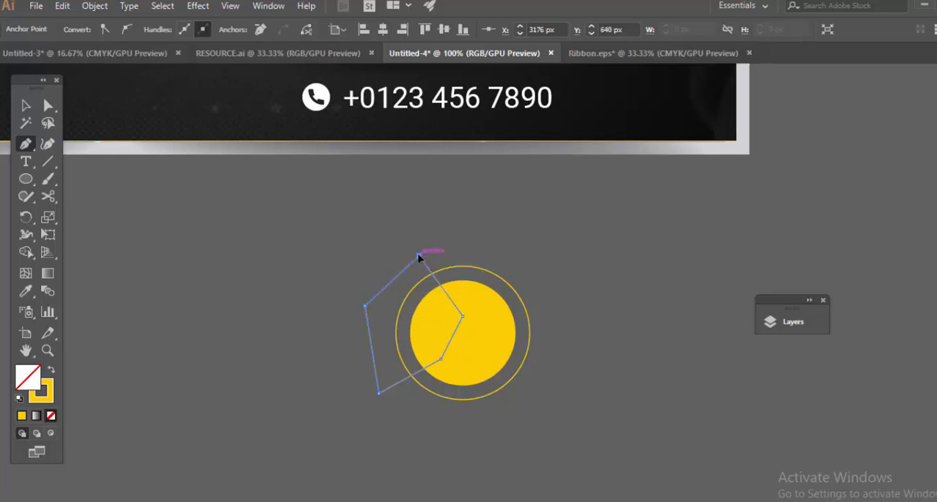
click(419, 256)
key(shift+x)
click(458, 233)
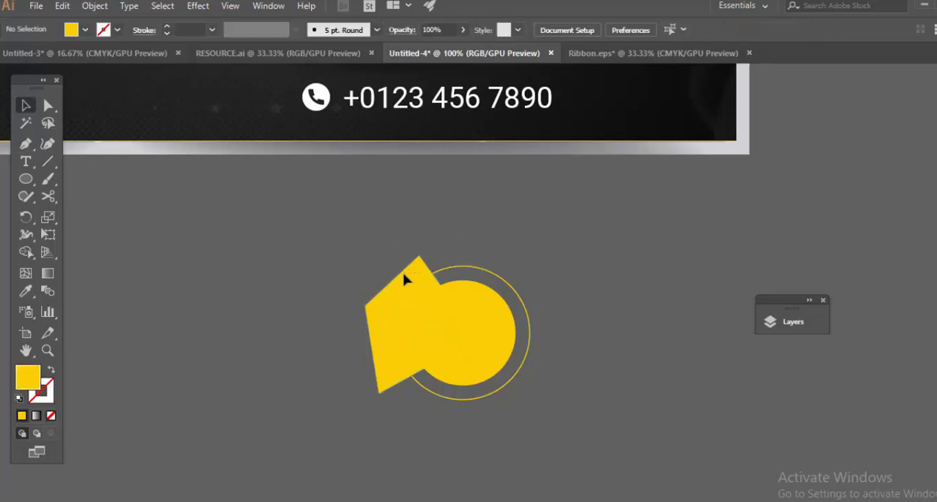
Trim away the part of the yellow Pen shape outside the outline ring with the Shape Builder.
drag(404, 273, 405, 275)
key(shift+m)
alt+click(405, 275)
key(v)
click(396, 249)
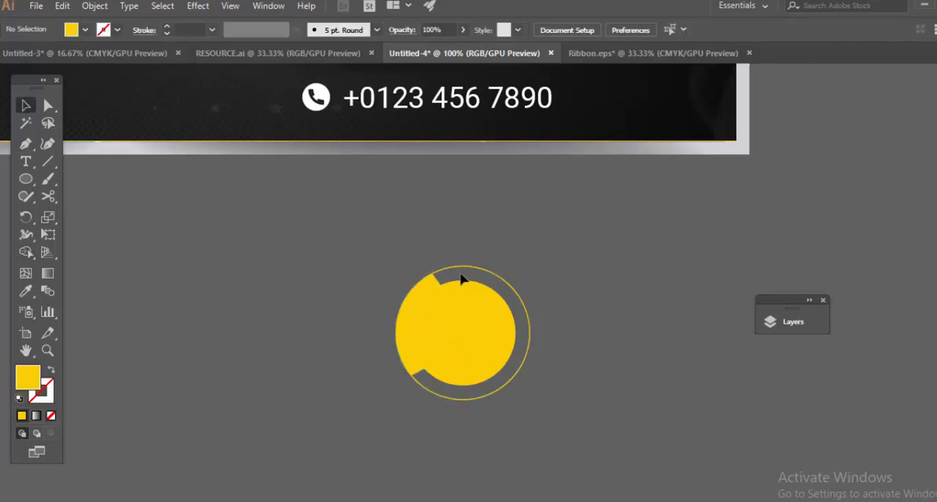
Cut the outline ring just past both ends of the yellow wedge and delete the arc on the wedge's side.
click(460, 272)
key(c)
scroll(454, 271, up, 2)
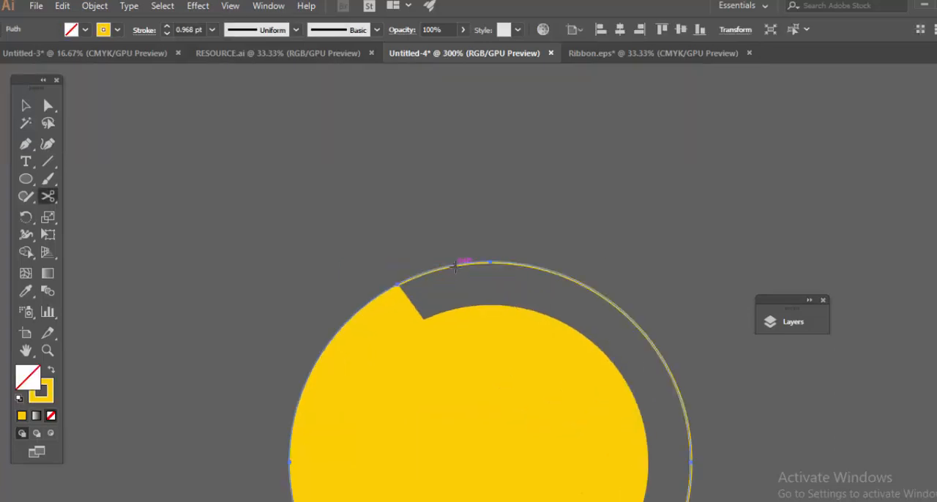
click(455, 266)
drag(465, 368, 571, 115)
key(v)
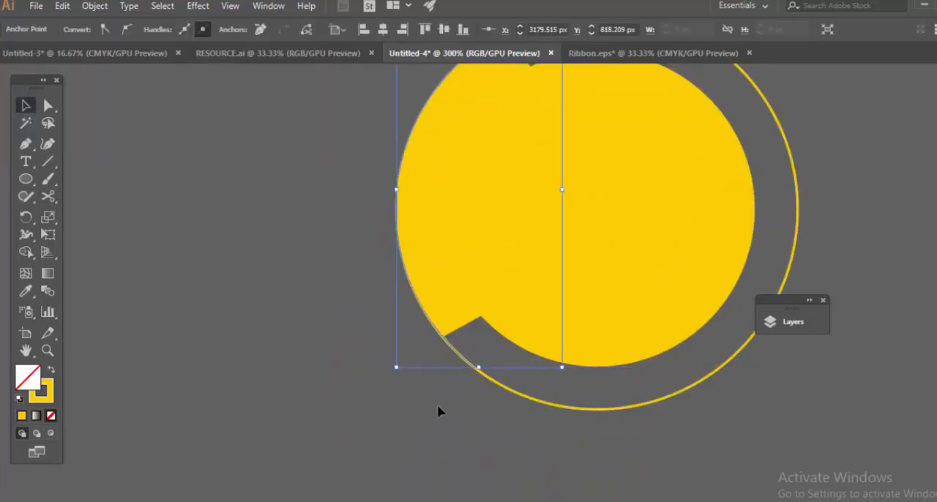
click(439, 403)
scroll(440, 393, down, 2)
drag(389, 416, 318, 470)
key(Delete)
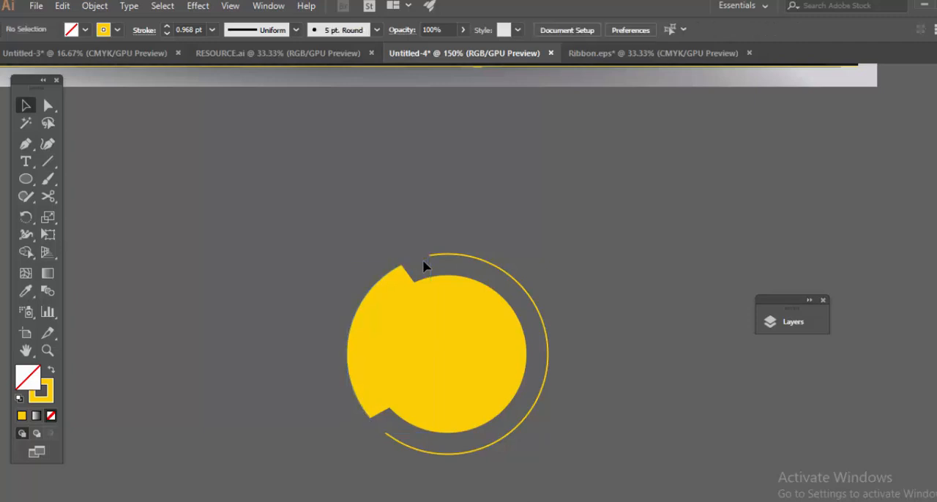
Change the remaining arc's stroke to white with a 2 pt weight.
key(ctrl+minus)
key(ctrl+minus)
key(ctrl+minus)
click(498, 314)
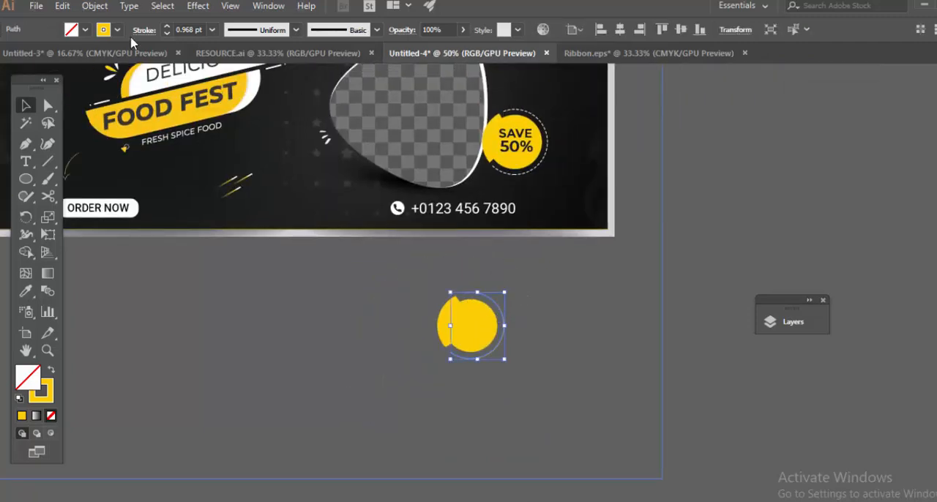
click(117, 30)
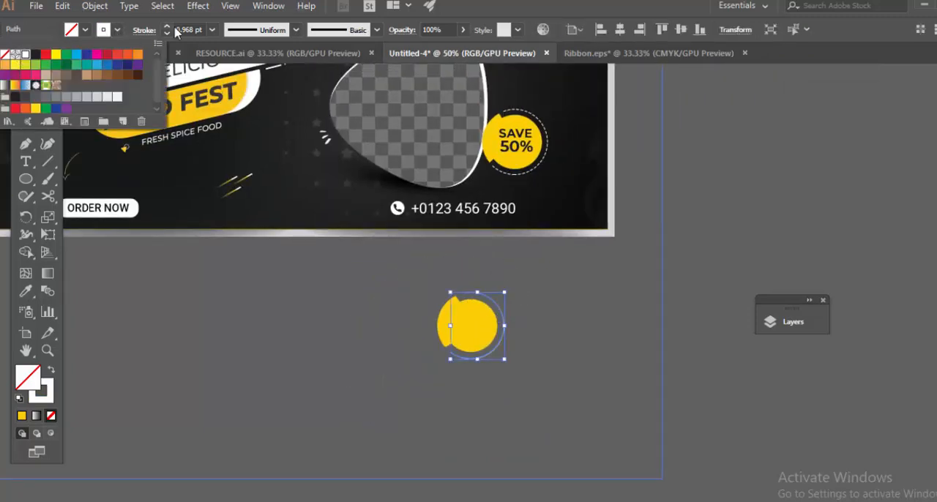
click(211, 29)
click(229, 108)
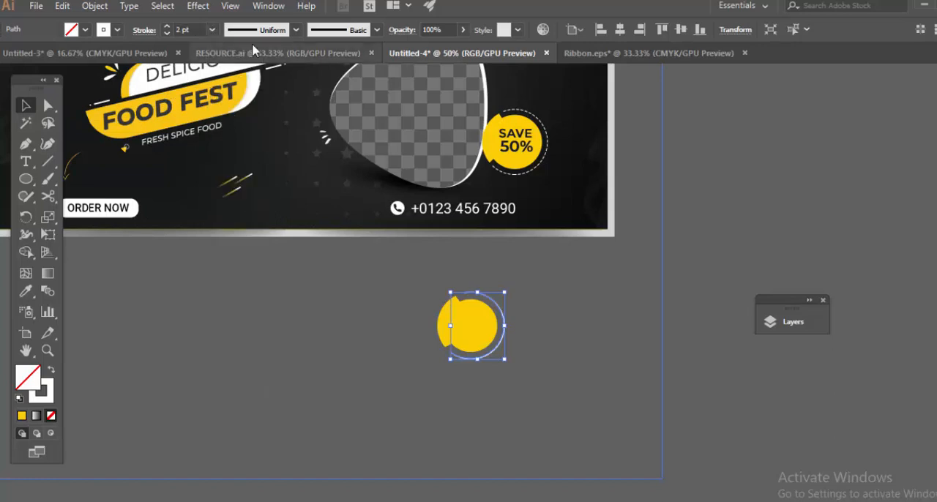
Make the white arc a dashed line with 10 pt dashes, 0 pt gaps and round caps.
click(28, 132)
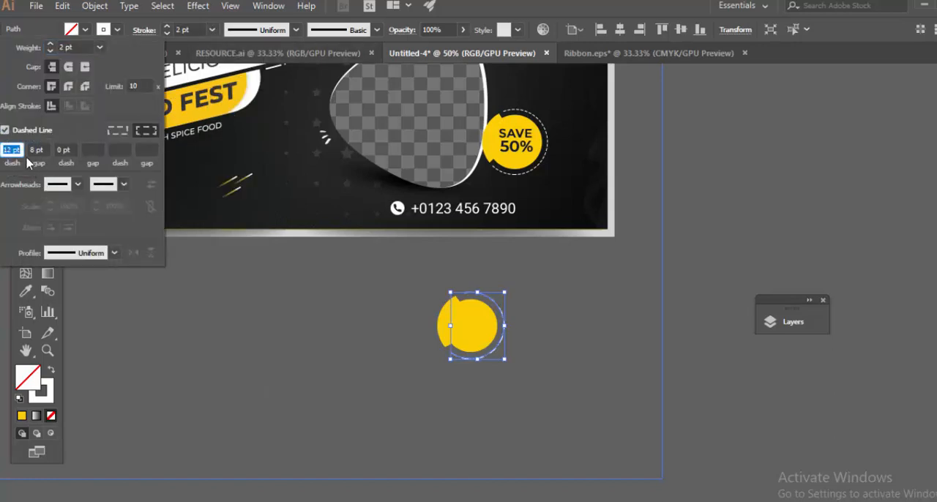
click(298, 288)
scroll(513, 322, up, 3)
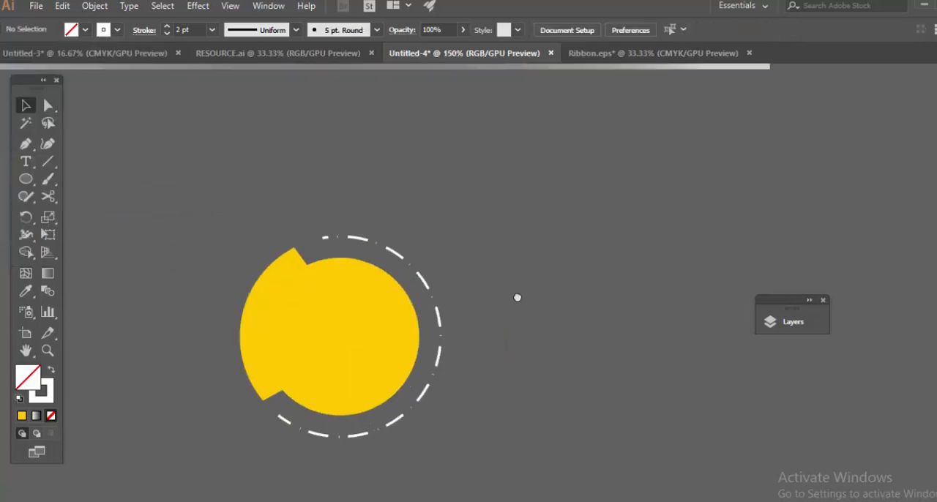
click(473, 273)
click(144, 30)
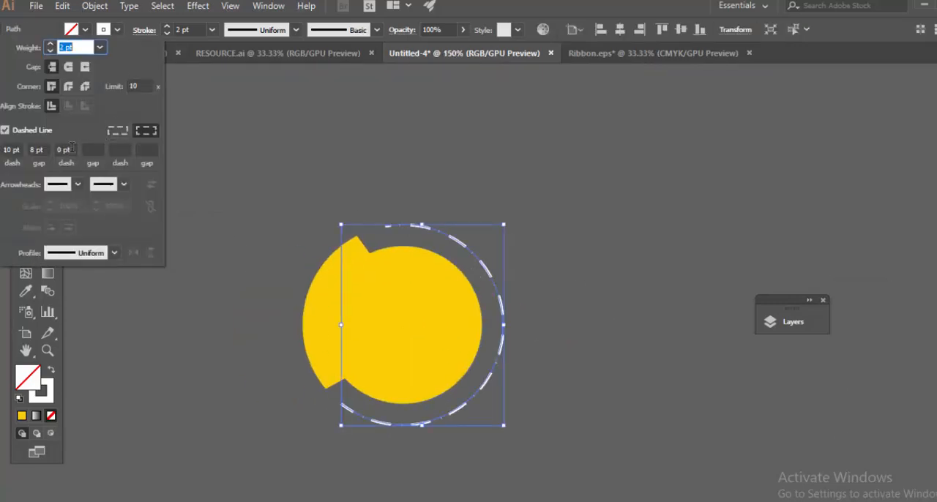
key(Return)
click(427, 187)
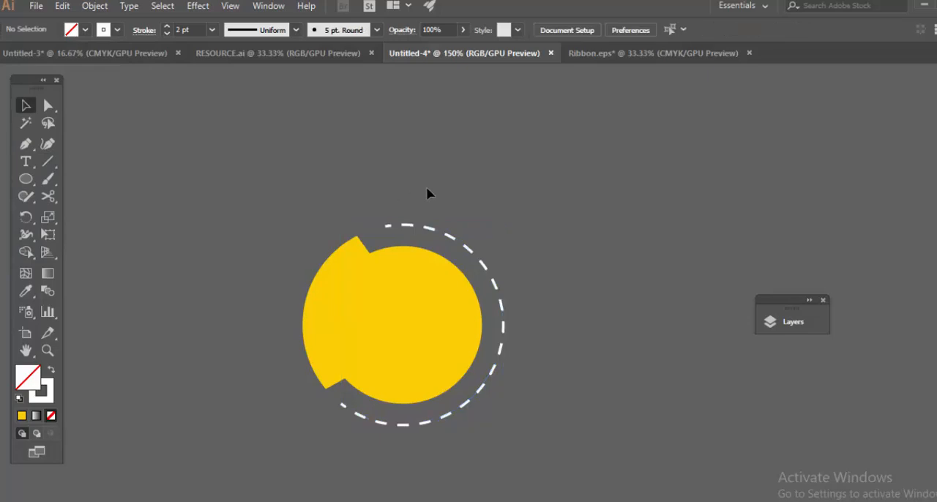
click(449, 236)
click(145, 30)
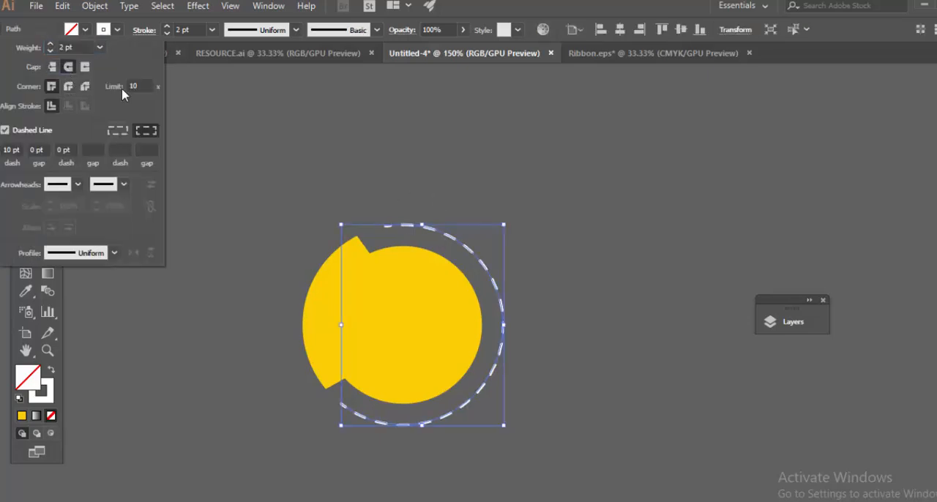
click(436, 186)
Add the text "SAVE" beside the badge shape in Montserrat SemiBold.
scroll(436, 186, down, 3)
click(533, 210)
mouse_move(533, 209)
mouse_down()
mouse_move(554, 299)
mouse_move(579, 318)
mouse_up()
key(t)
click(543, 324)
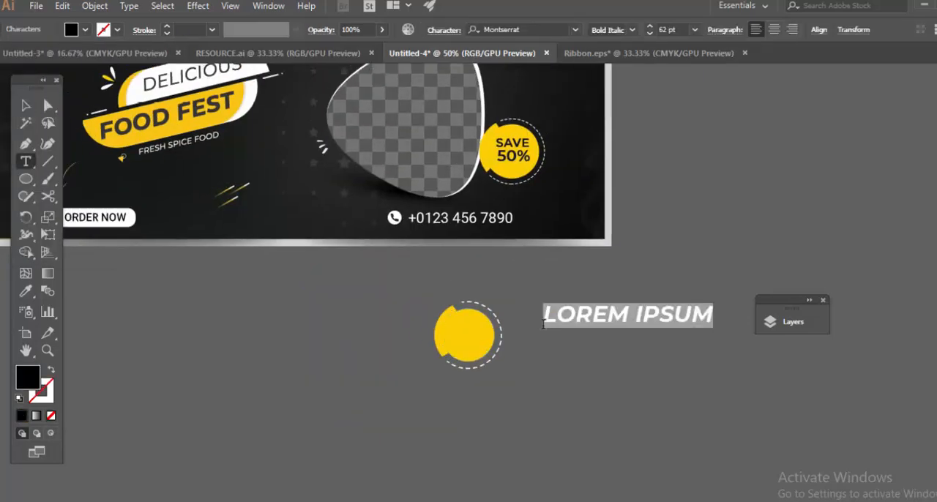
text(SAVE)
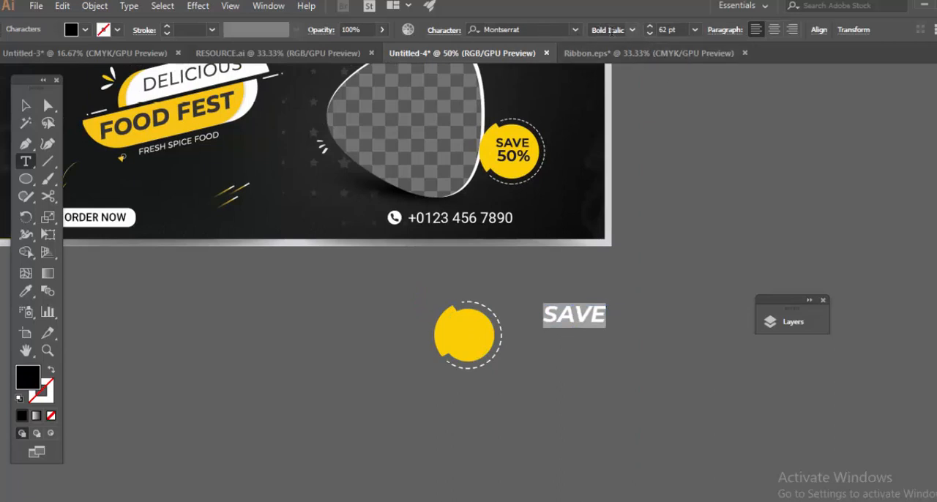
click(633, 30)
click(637, 206)
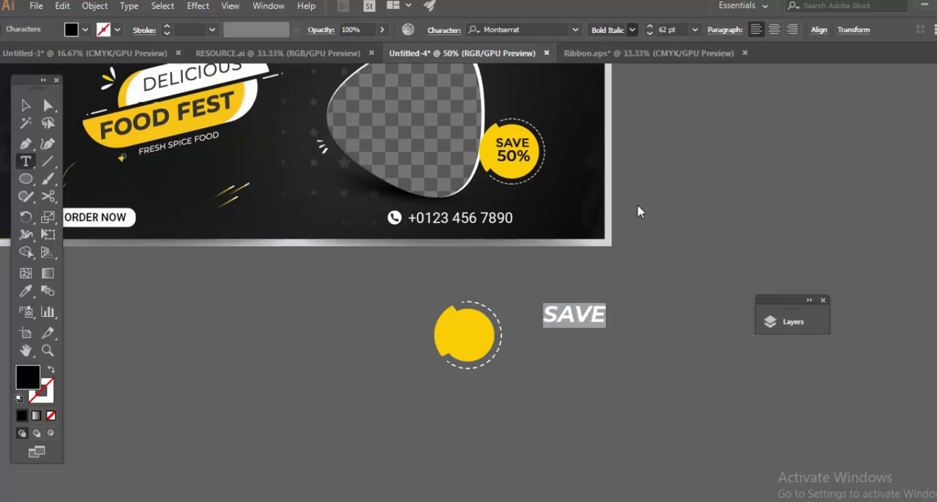
Scale down the SAVE text and place it inside the upper part of the yellow circle.
click(26, 107)
click(588, 323)
drag(590, 307, 388, 341)
key(ctrl+z)
click(582, 323)
scroll(569, 323, up, 2)
scroll(389, 341, up, 2)
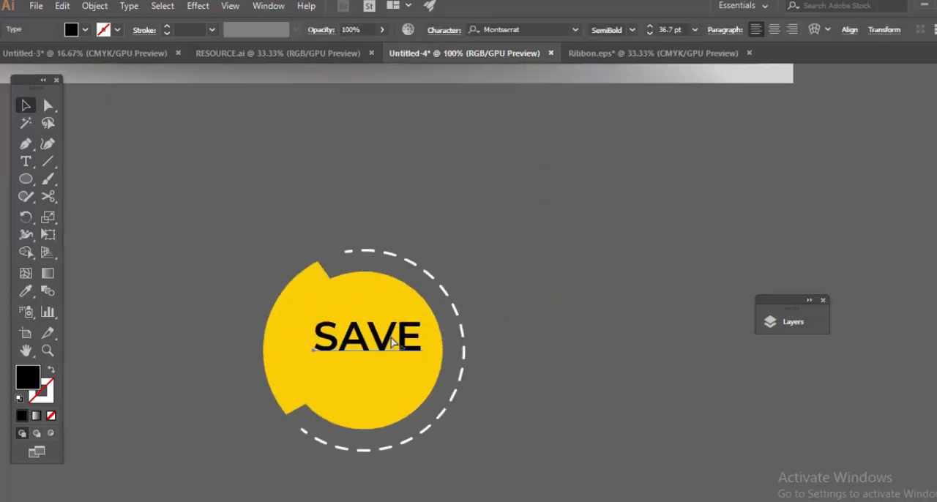
drag(432, 309, 405, 308)
Ungroup the DELICIOUS FOOD FEST headline artwork on the recreated banner.
click(623, 225)
scroll(625, 224, down, 3)
drag(527, 237, 828, 320)
drag(343, 198, 553, 287)
scroll(552, 286, down, 1)
scroll(381, 266, down, 1)
drag(82, 250, 345, 246)
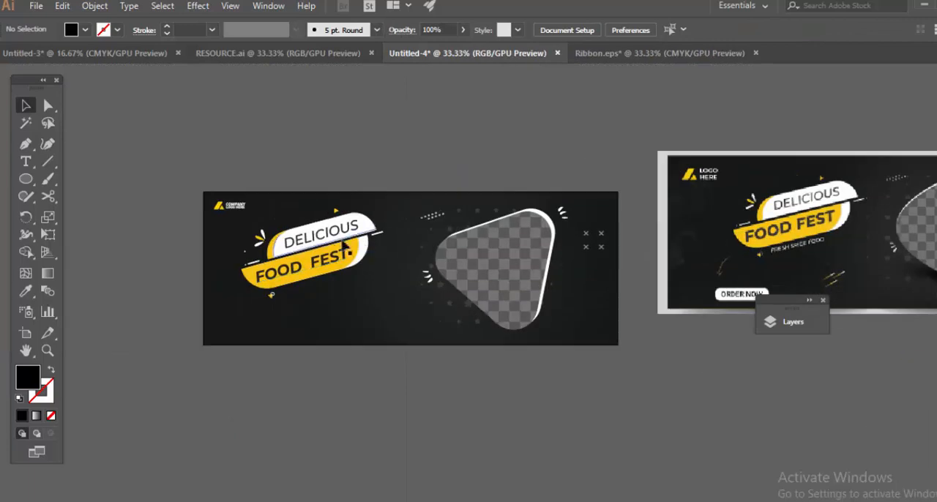
click(345, 245)
right_click(260, 272)
click(352, 370)
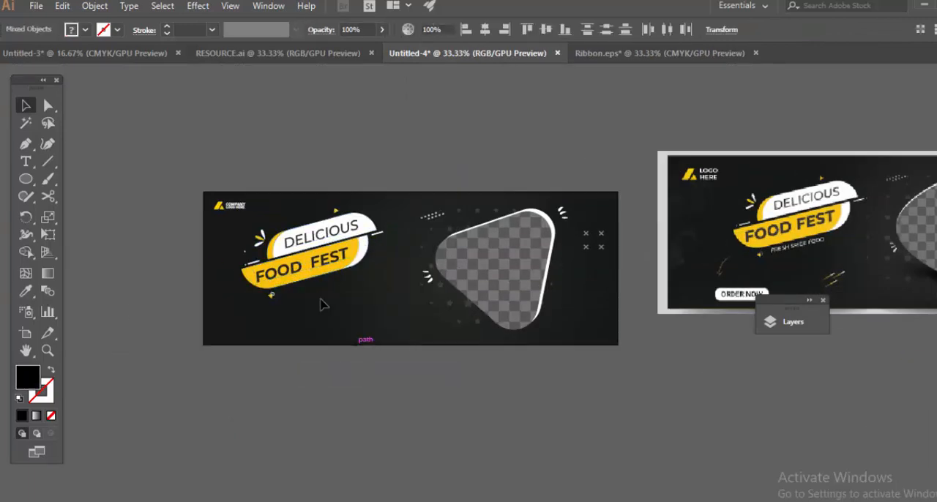
Take the fill color #232323 from the FOOD FEST text and apply it to the SAVE text.
click(287, 273)
double_click(30, 378)
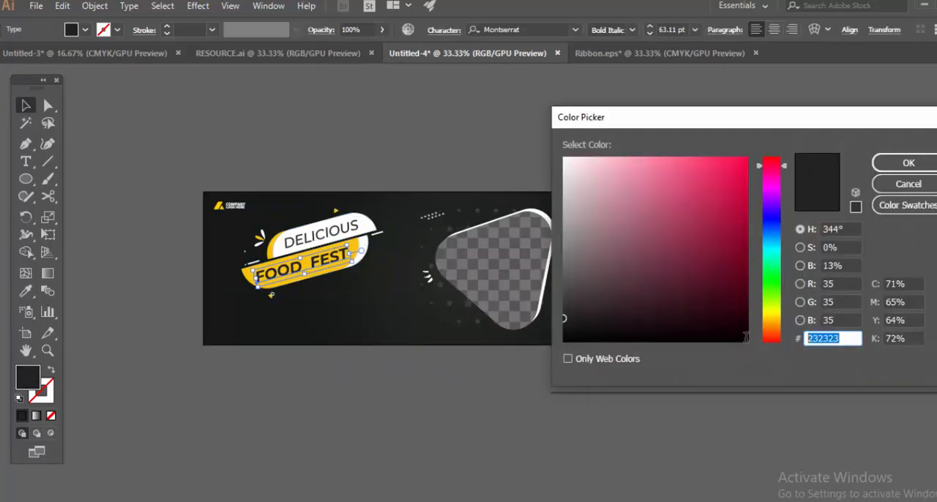
key(Return)
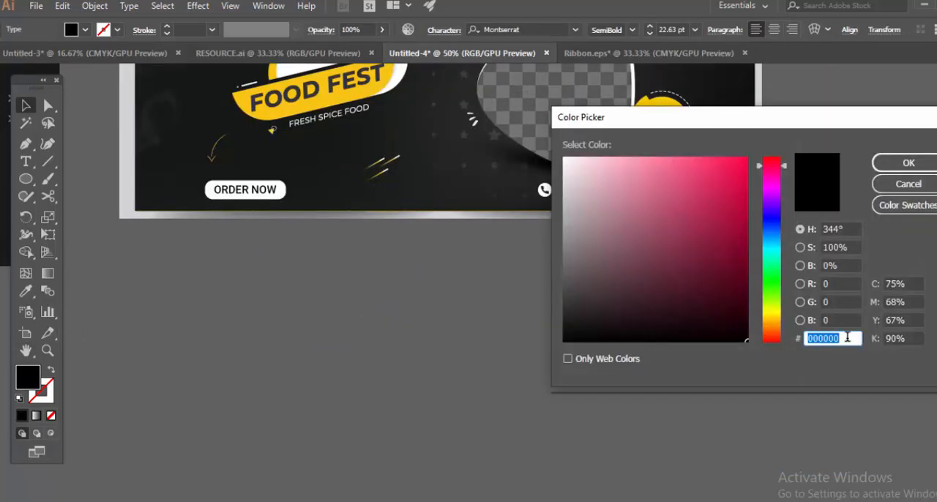
click(908, 164)
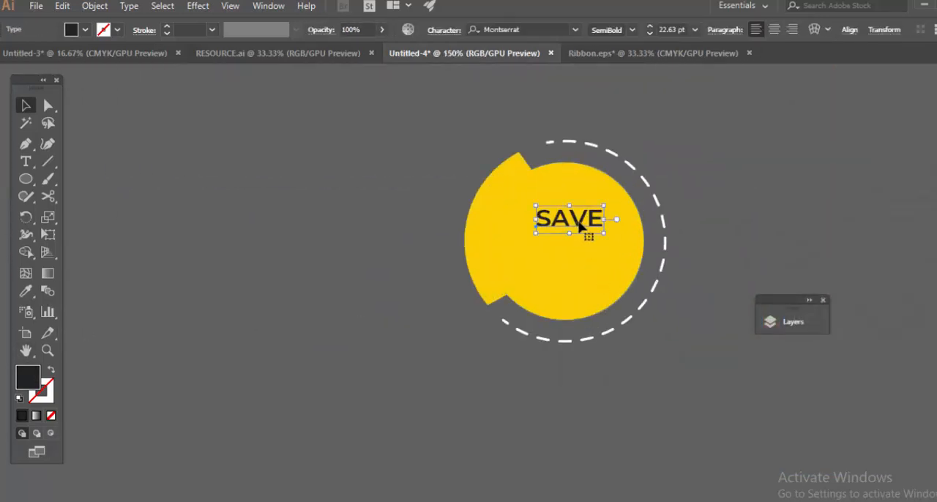
Enlarge the SAVE text to about 30 pt and place a duplicate of it directly below.
click(652, 228)
drag(610, 236, 627, 244)
click(602, 224)
click(653, 224)
click(614, 220)
drag(622, 198, 579, 268)
key(ctrl+z)
Change the duplicated text to "50%" and format it as 40 pt Bold.
double_click(576, 260)
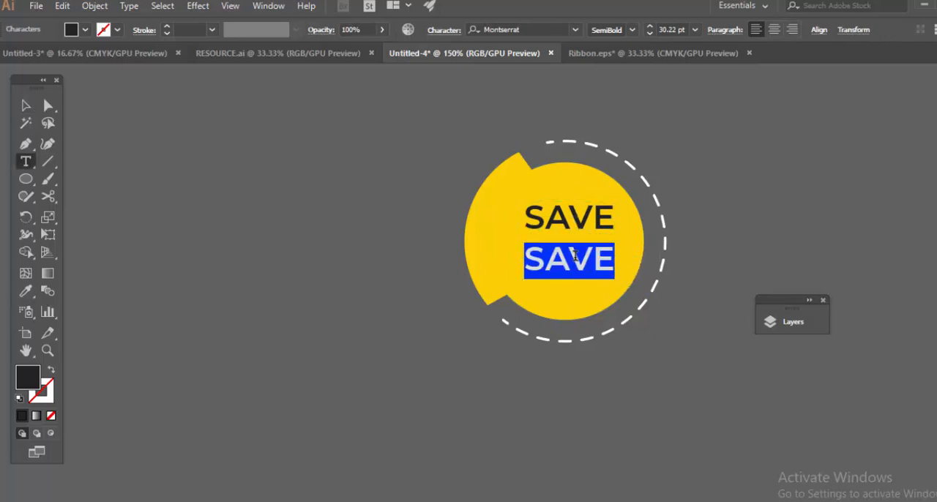
text(50)
double_click(576, 256)
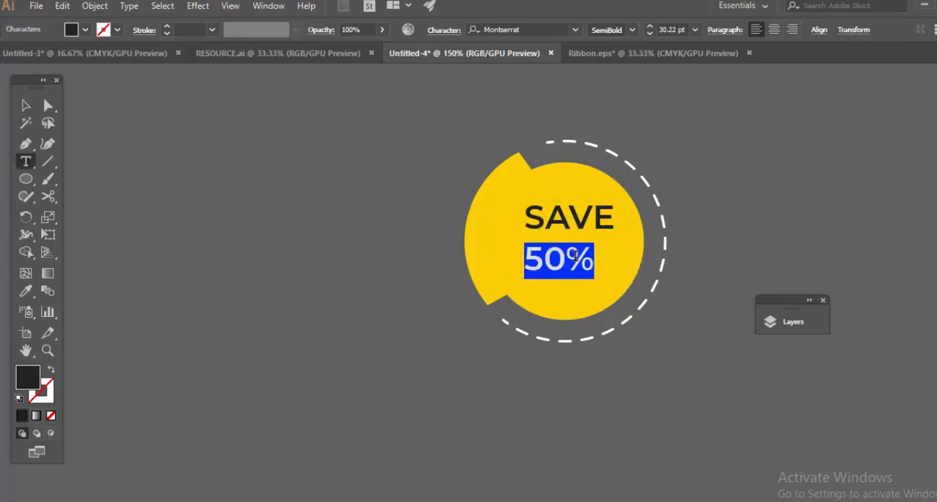
scroll(672, 30, up, 10)
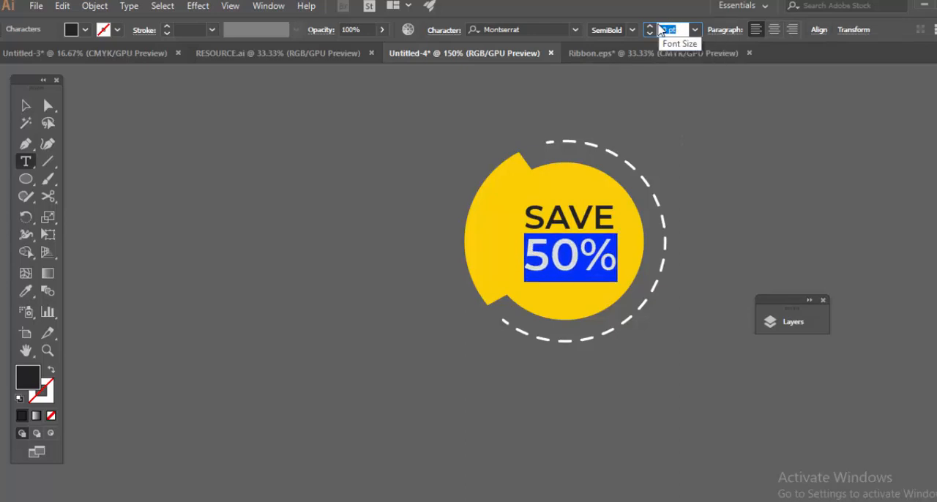
click(632, 32)
key(Escape)
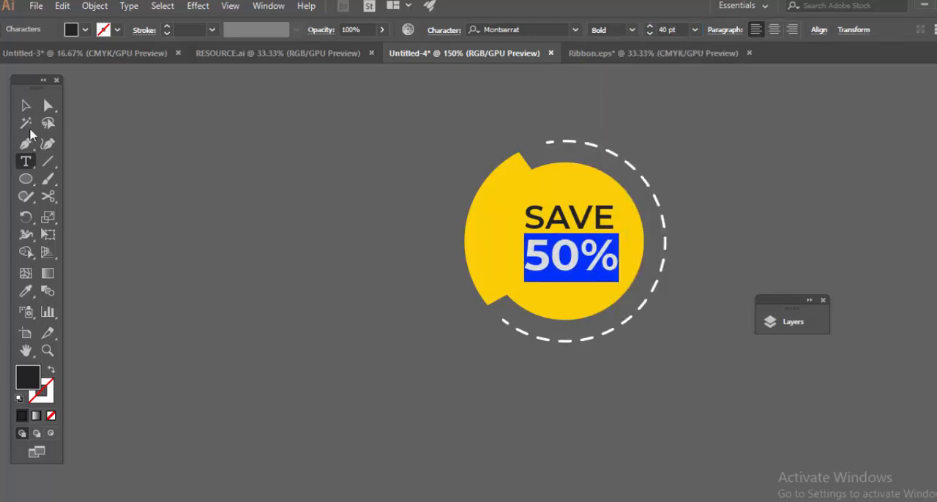
Nudge the 50% text slightly lower and group it with the SAVE text, yellow shapes and dashed arc.
click(25, 107)
click(272, 181)
scroll(304, 199, down, 3)
drag(551, 179, 581, 301)
scroll(540, 312, up, 2)
click(455, 295)
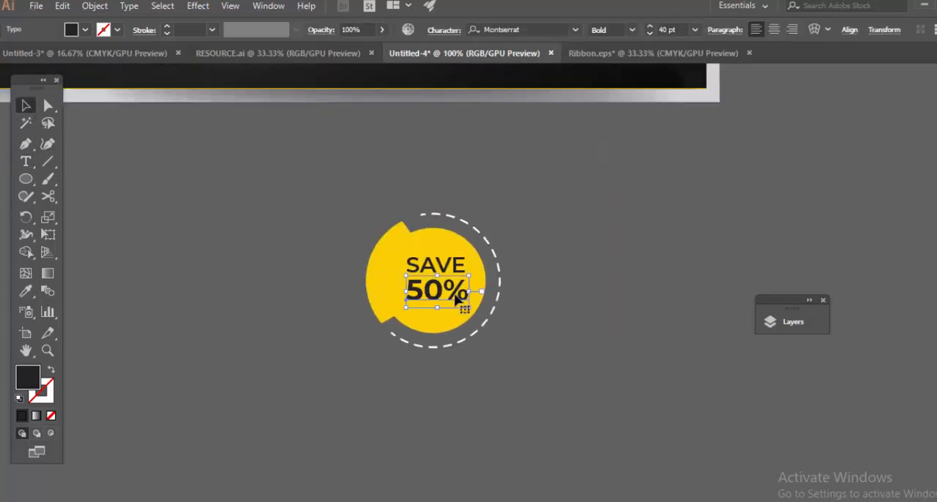
drag(343, 234, 561, 383)
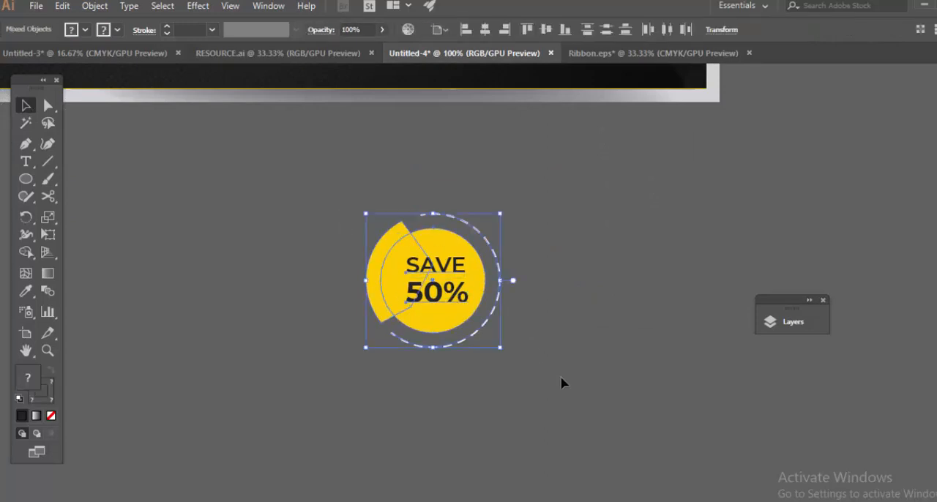
right_click(438, 268)
click(461, 350)
Move the SAVE 50% badge onto the recreated banner, over the lower right edge of the image placeholder.
scroll(576, 335, down, 4)
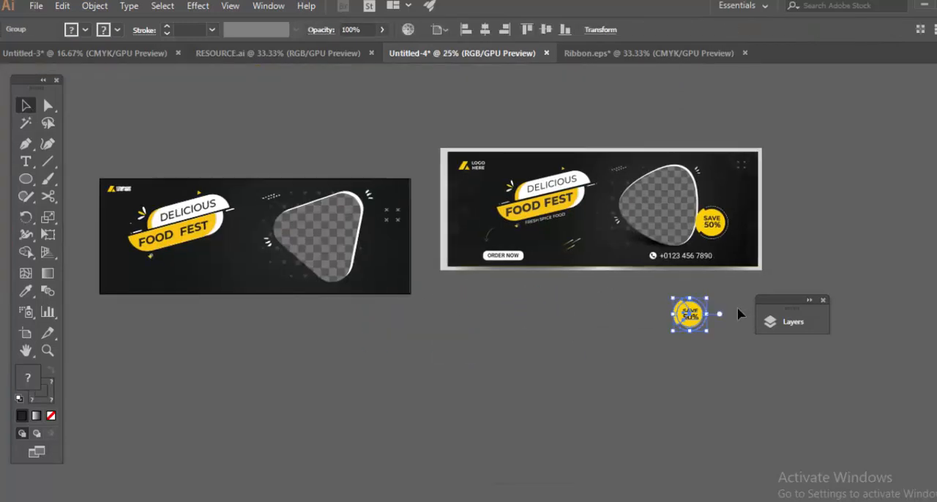
drag(689, 315, 378, 249)
click(419, 350)
Examine the reference banner's remaining elements and compare them with the artwork in RESOURCE.ai.
scroll(592, 234, up, 5)
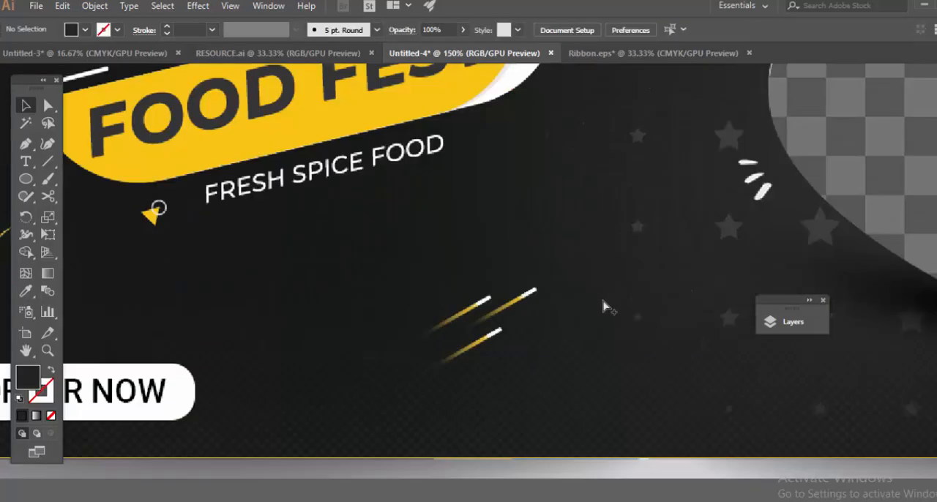
scroll(605, 308, down, 3)
drag(117, 336, 593, 220)
scroll(571, 222, down, 2)
drag(434, 312, 315, 308)
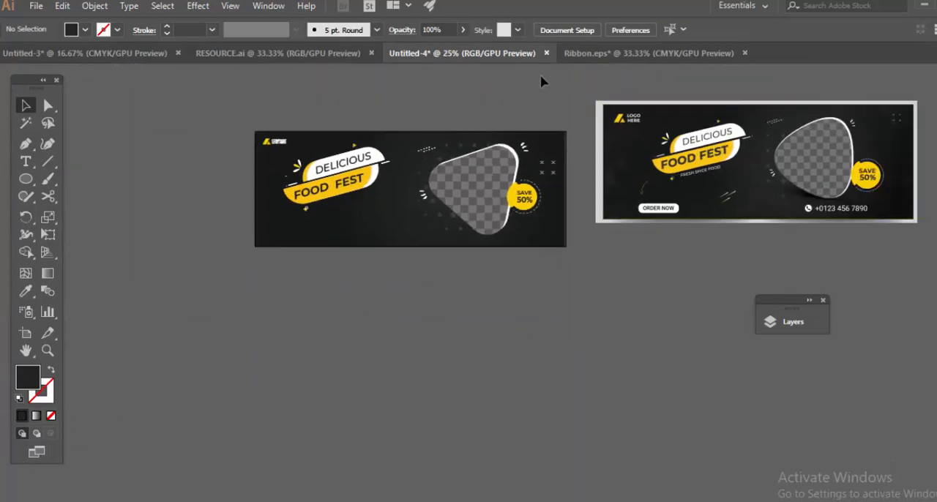
click(281, 56)
scroll(490, 264, down, 3)
drag(388, 302, 256, 231)
click(466, 54)
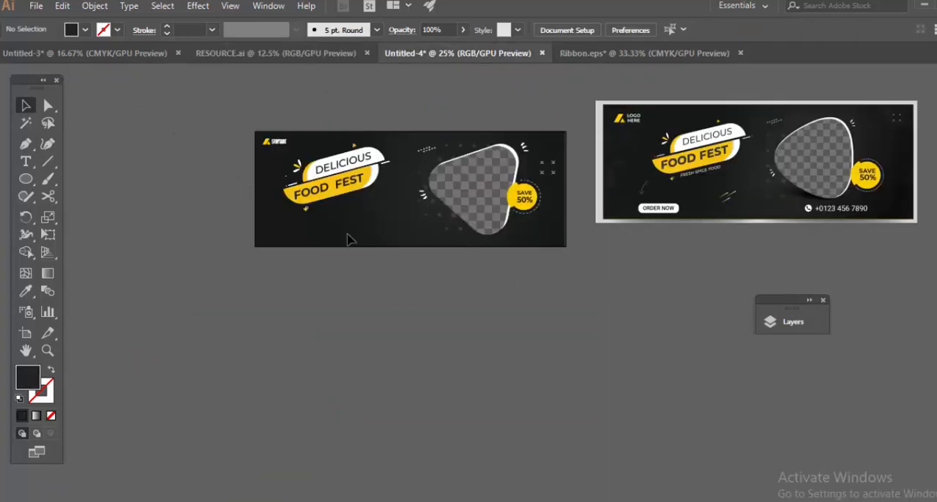
click(324, 53)
click(432, 54)
Draw a pill-shaped rectangle with corners of about 27 px below the headline, near the recreated banner's lower edge.
drag(404, 249, 521, 274)
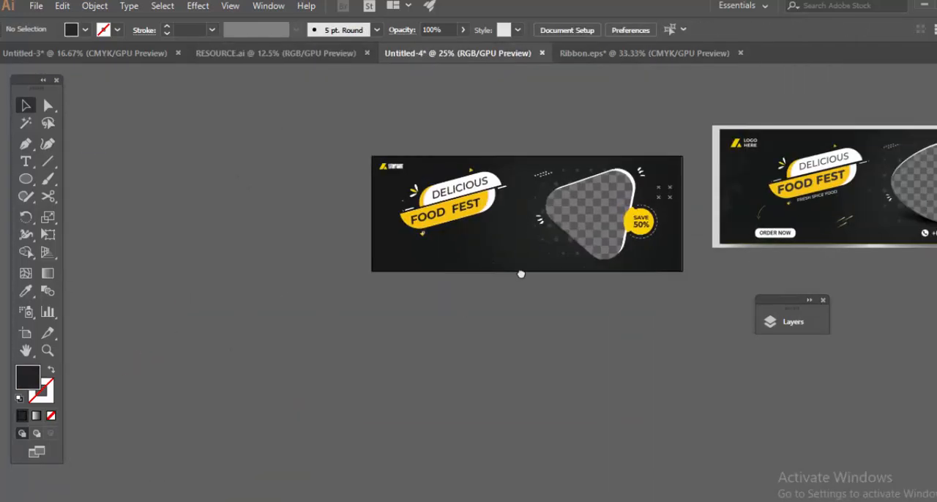
scroll(433, 271, up, 2)
drag(383, 245, 498, 271)
key(a)
scroll(382, 247, up, 3)
drag(378, 244, 410, 262)
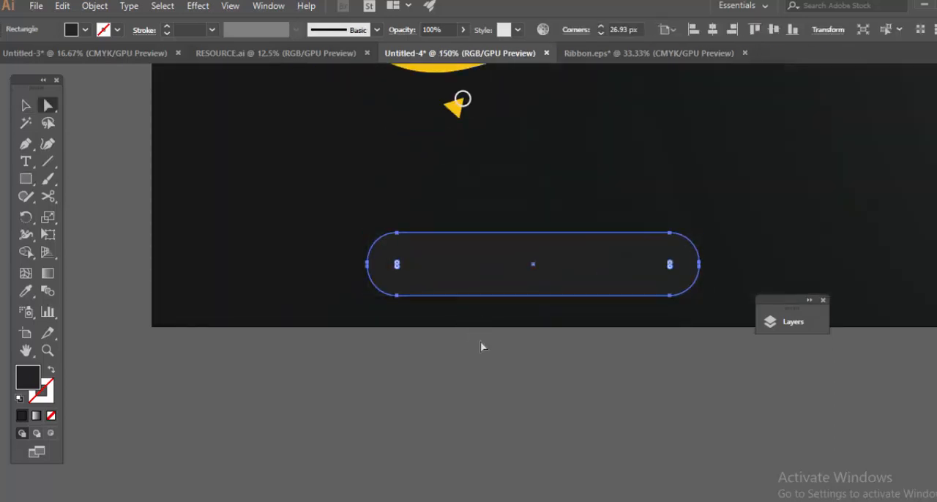
Fill the pill-shaped rectangle with the white sampled from the shape behind the DELICIOUS text.
key(i)
scroll(527, 134, up, 4)
click(488, 204)
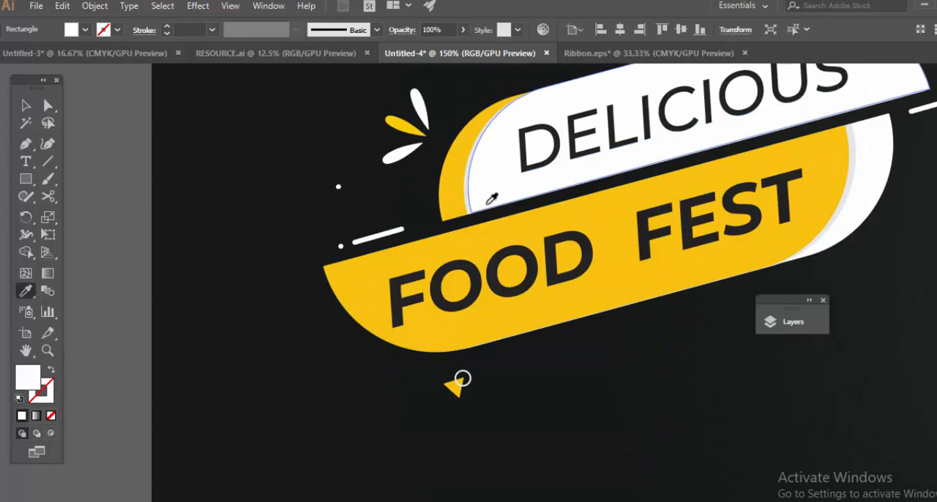
key(v)
Add the text ORDER NOW above the white pill and match its style to the SAVE text on the badge.
scroll(546, 375, down, 3)
key(t)
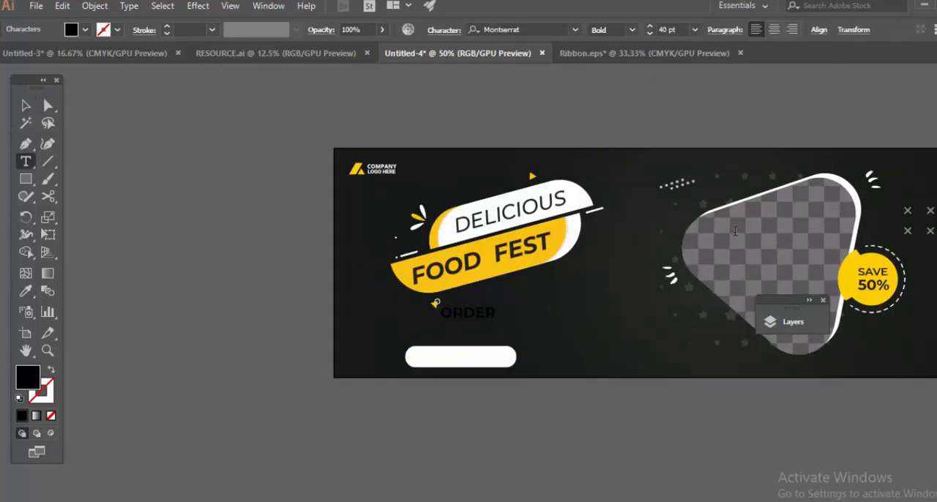
text(ORDER NOW)
key(ctrl+a)
click(26, 105)
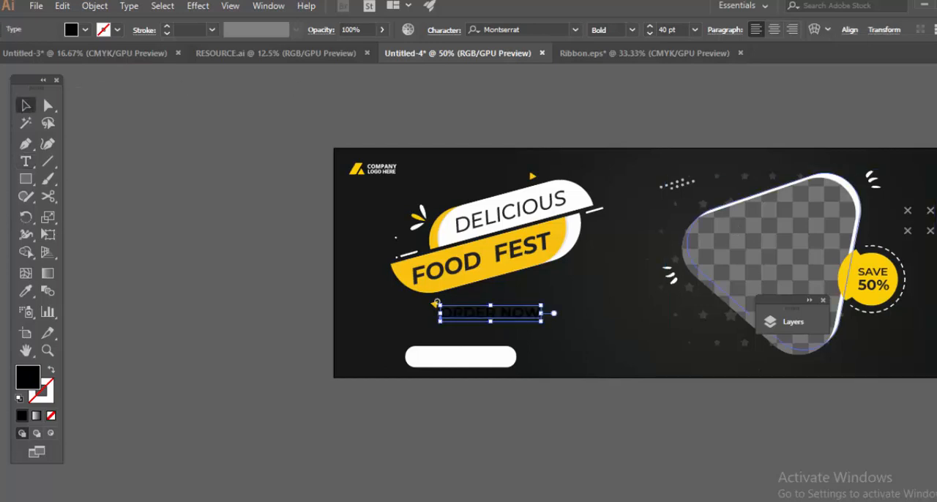
key(i)
click(883, 271)
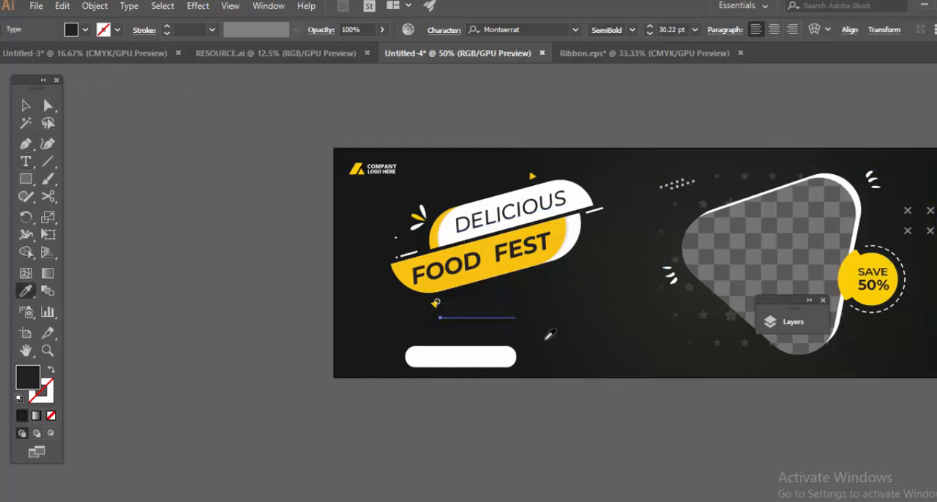
Move the ORDER NOW text onto the white pill and centre it there.
key(v)
click(495, 329)
click(494, 319)
double_click(503, 361)
double_click(565, 107)
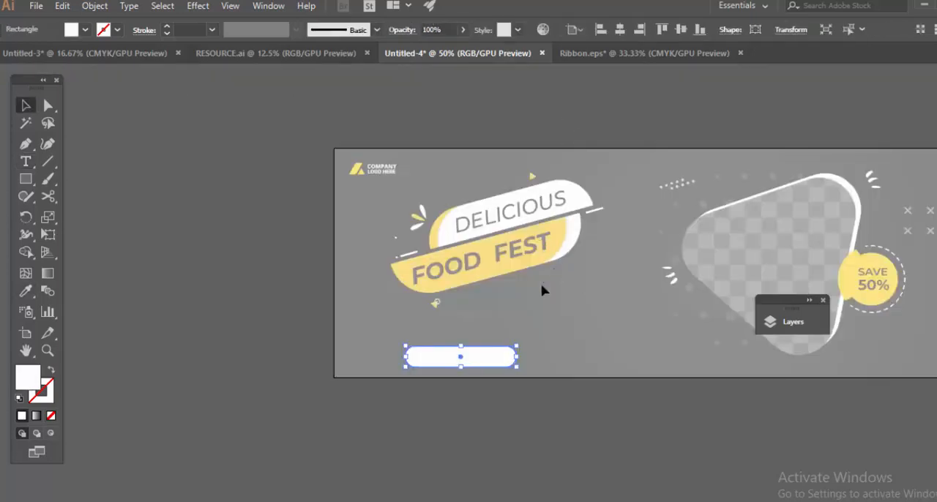
drag(540, 292, 499, 356)
click(499, 356)
click(546, 31)
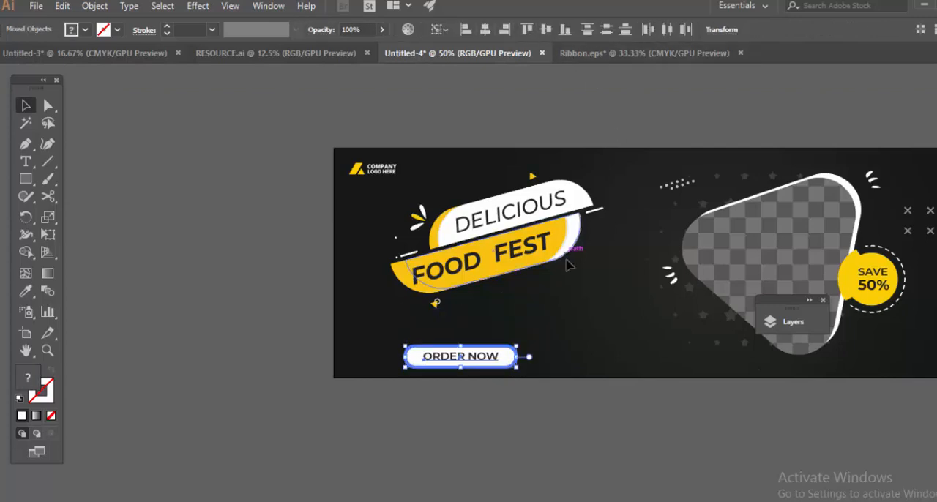
Narrow the white pill so it fits more closely around the ORDER NOW text.
click(582, 303)
scroll(542, 261, up, 2)
drag(532, 315, 558, 286)
click(567, 285)
click(580, 263)
scroll(580, 263, down, 2)
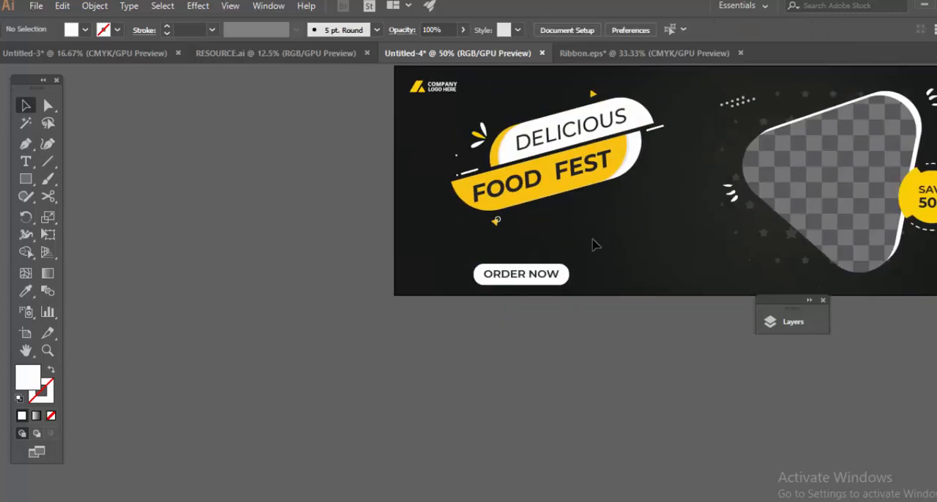
Group the DELICIOUS FOOD FEST headline with its ribbon shapes and accents, and nudge the group slightly up and to the right.
drag(594, 245, 569, 300)
drag(446, 276, 445, 275)
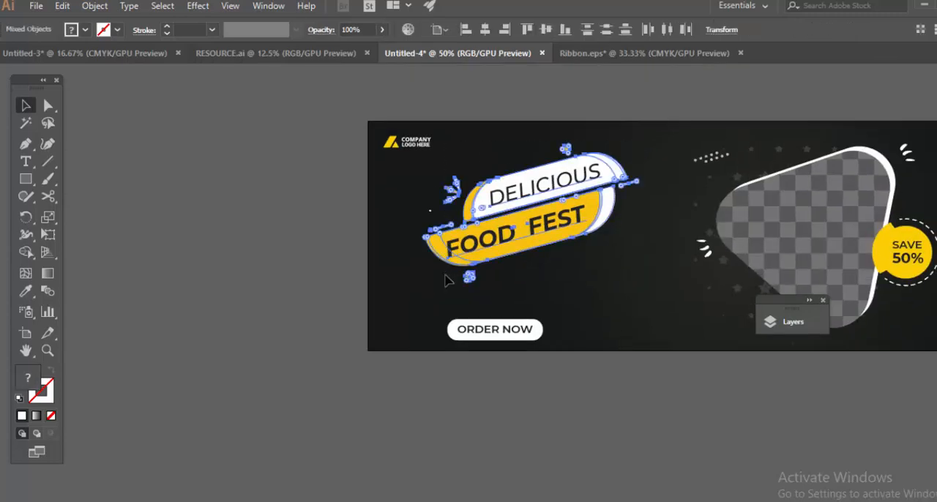
key(ctrl+g)
drag(511, 242, 516, 239)
click(597, 318)
Bring the orange curved arrow from RESOURCE.ai into Untitled-4, scale it down and place it above the ORDER NOW button.
drag(598, 316, 430, 221)
click(291, 53)
drag(202, 316, 263, 308)
scroll(263, 308, up, 1)
click(298, 305)
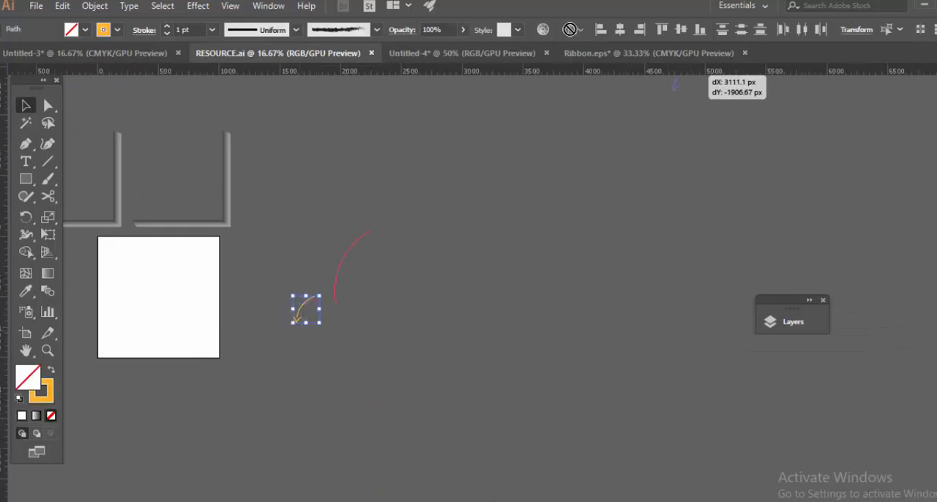
drag(678, 73, 502, 71)
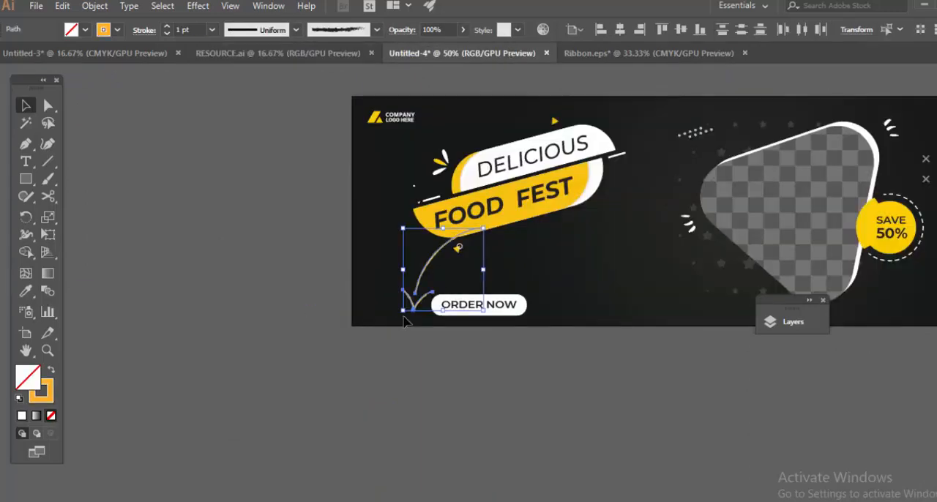
drag(404, 312, 473, 277)
drag(511, 239, 491, 259)
click(588, 352)
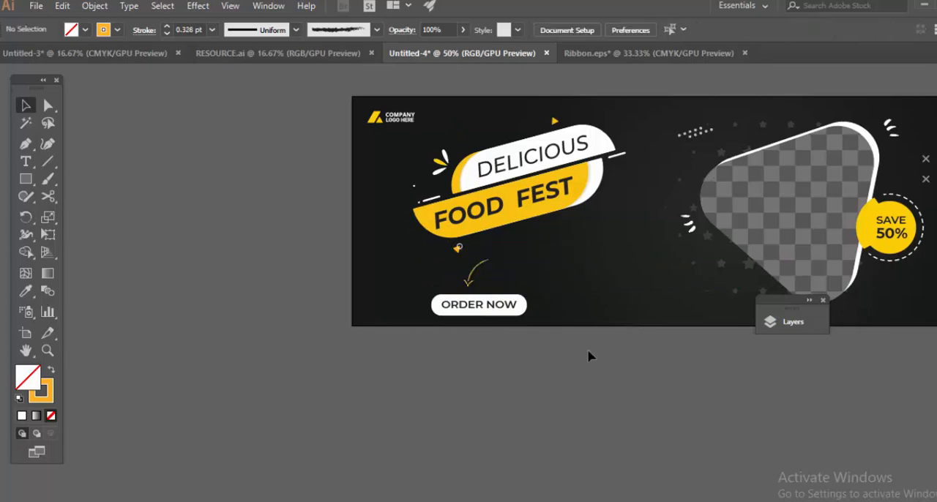
Compare the recreated banner with the reference banner, checking the arrow and the elements still missing.
scroll(589, 357, down, 2)
drag(707, 384, 453, 356)
drag(199, 366, 300, 352)
scroll(326, 262, up, 2)
drag(507, 201, 389, 241)
scroll(387, 238, down, 1)
drag(315, 196, 360, 234)
click(405, 152)
scroll(383, 173, up, 2)
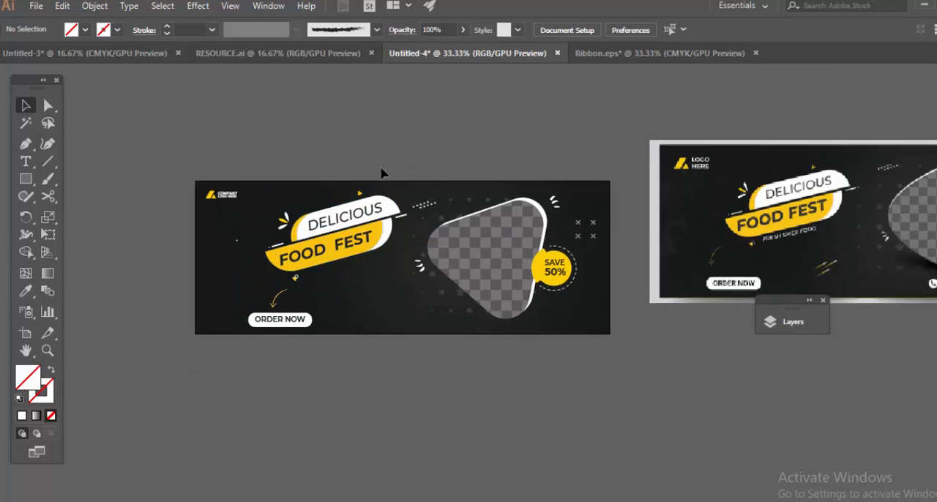
Rotate the curved arrow to a steeper angle above the ORDER NOW button.
drag(334, 263, 319, 256)
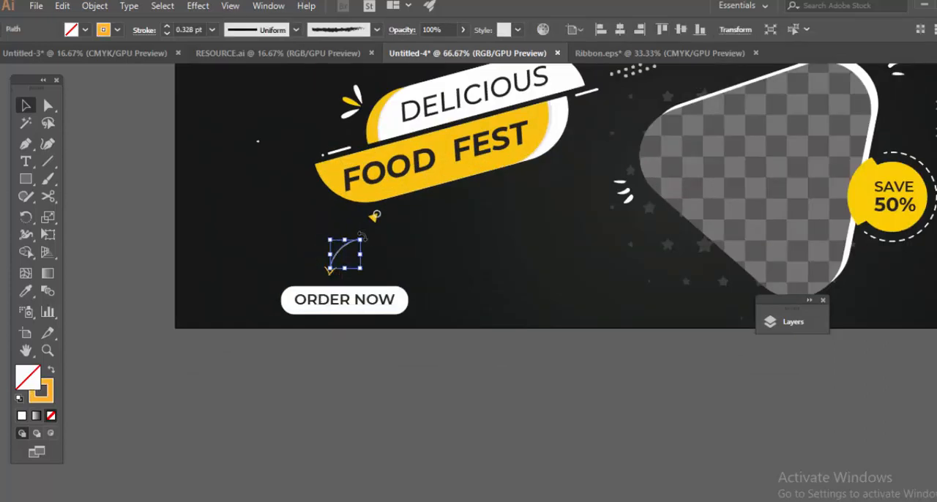
drag(368, 235, 337, 234)
click(457, 241)
Draw a thin horizontal rectangle on the empty canvas below the banner as the base for the reference's streaks.
scroll(456, 242, down, 2)
drag(753, 283, 545, 315)
drag(739, 241, 394, 271)
scroll(393, 272, up, 4)
scroll(429, 277, down, 3)
scroll(428, 277, down, 2)
drag(415, 334, 686, 196)
drag(290, 370, 341, 367)
Apply a linear gradient to the thin rectangle, with both colour stops sampled from the headline's yellow.
key(ctrl+F9)
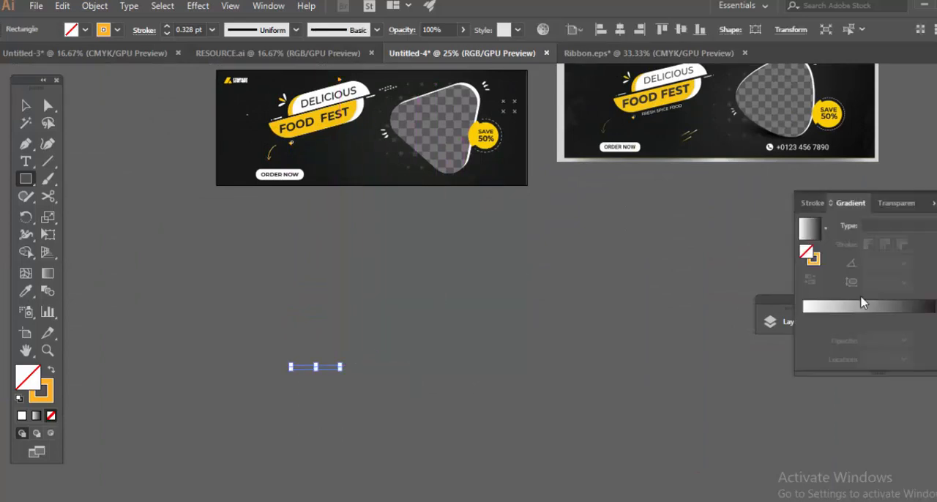
click(863, 306)
click(930, 317)
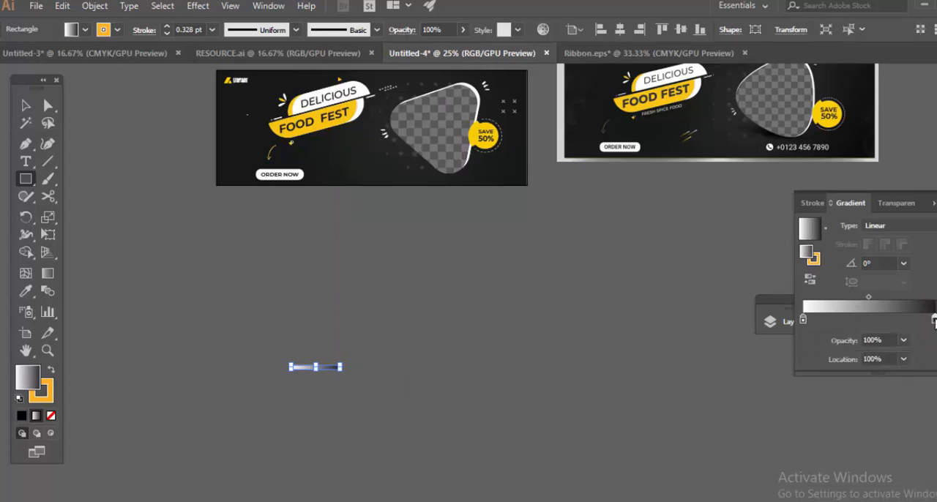
click(354, 99)
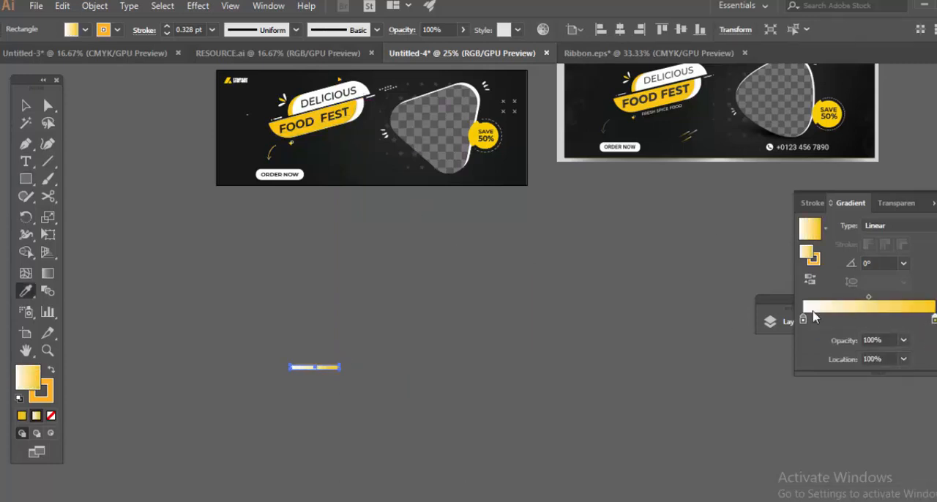
click(354, 100)
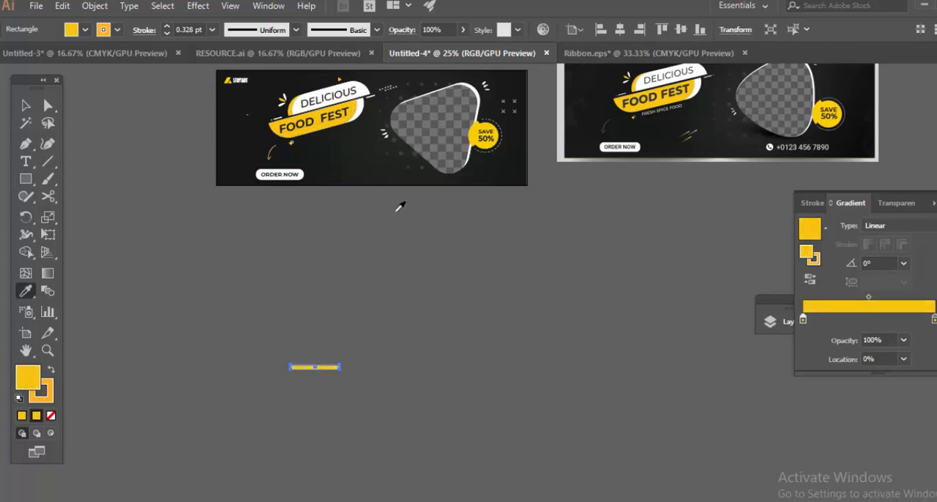
Set the gradient's starting stop to 0% opacity so the yellow bar fades out at one end.
click(906, 361)
click(875, 339)
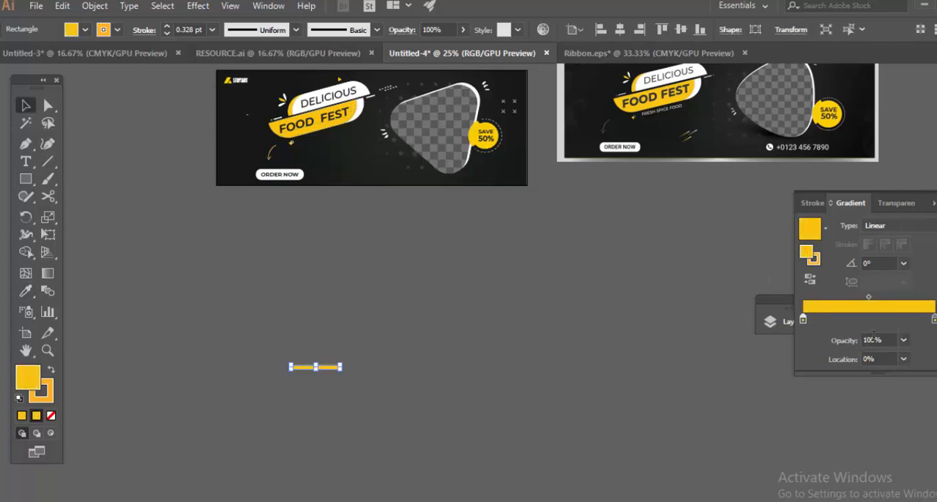
click(905, 341)
click(914, 358)
click(412, 315)
Remove the orange stroke from the fading yellow bar.
scroll(349, 367, up, 2)
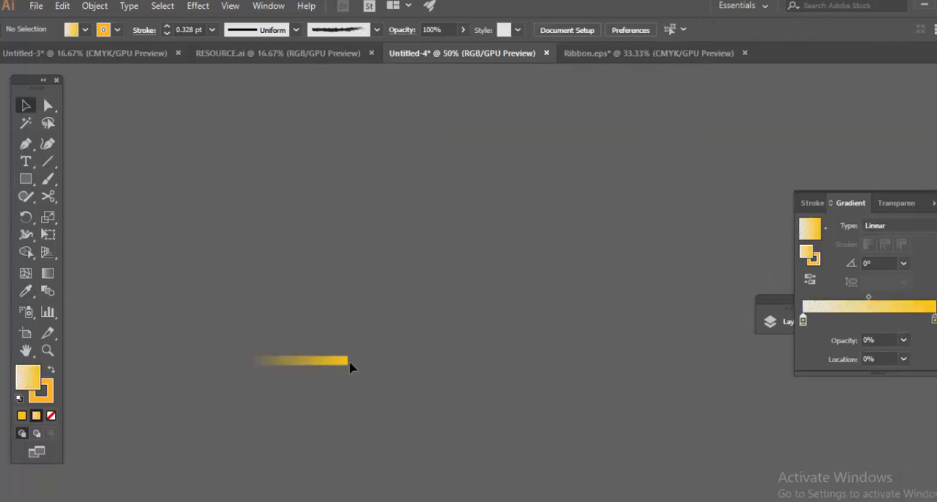
scroll(392, 302, up, 4)
scroll(393, 302, down, 2)
click(393, 302)
click(118, 30)
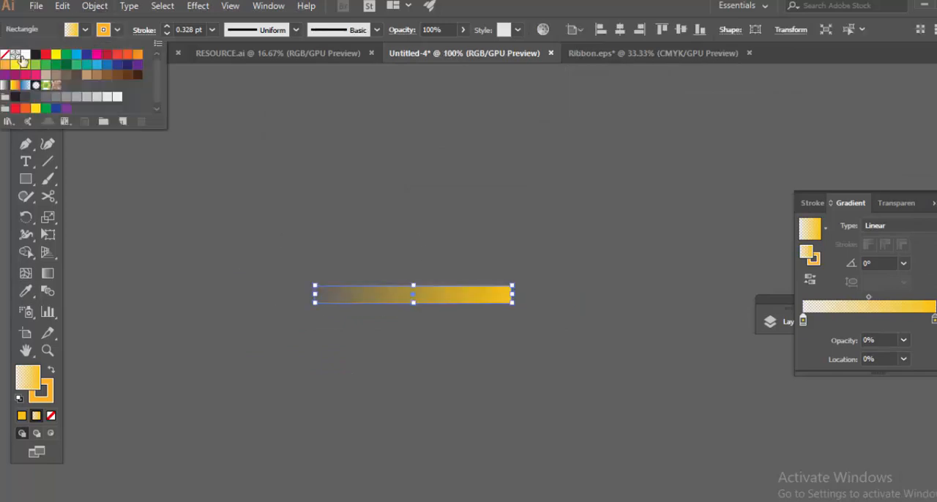
click(419, 207)
drag(529, 223, 350, 199)
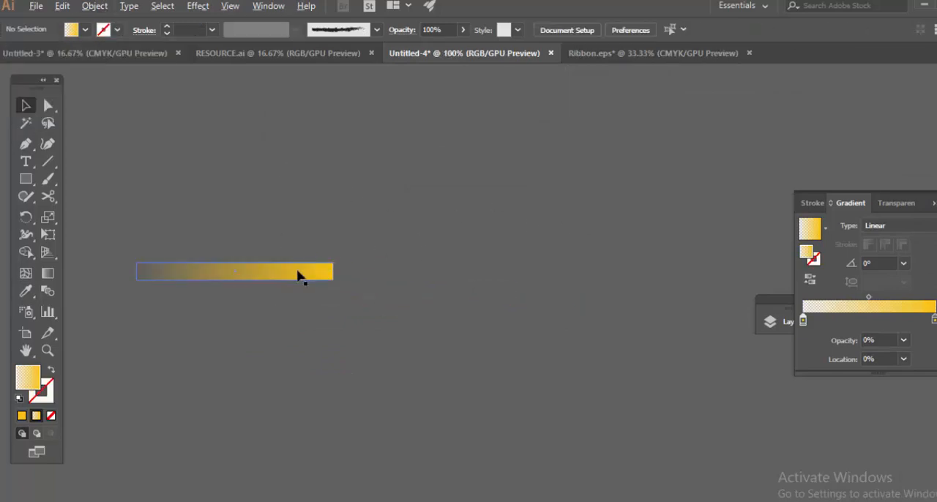
Add a short copy of the bar at its solid yellow end and fill the copy with white.
drag(299, 274, 365, 274)
scroll(446, 209, down, 4)
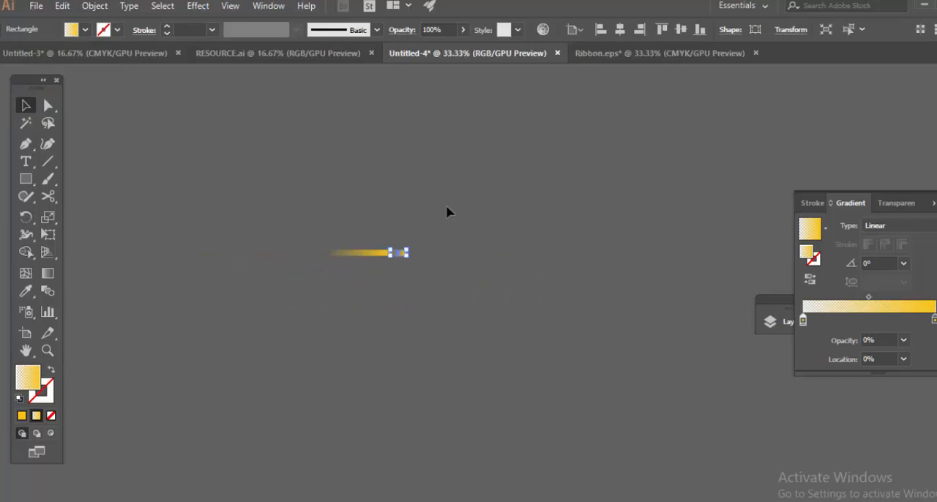
click(459, 129)
key(v)
click(504, 372)
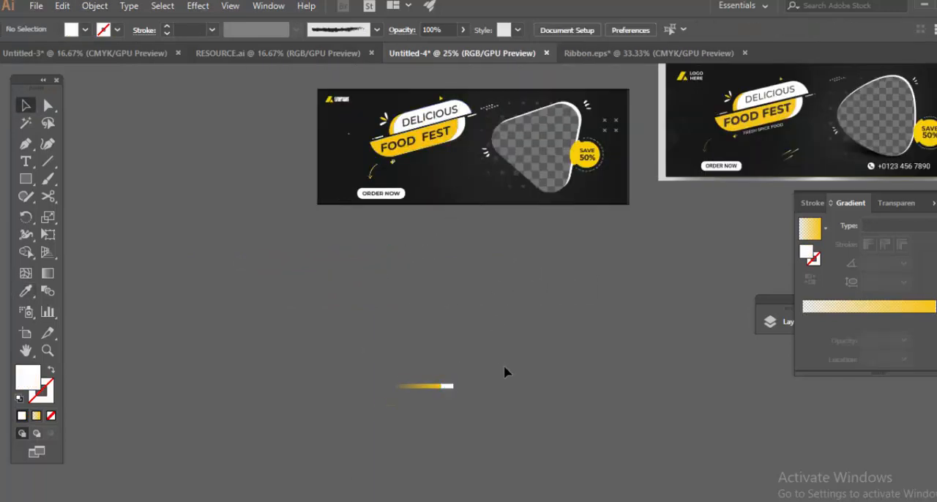
Scale the yellow and white bar pieces down together and group them.
drag(504, 372, 548, 342)
drag(425, 341, 481, 399)
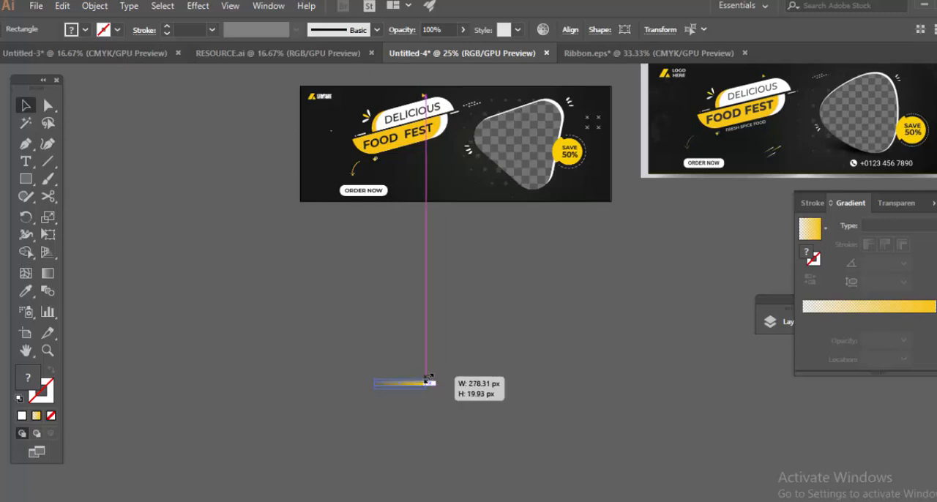
scroll(468, 374, up, 6)
drag(549, 263, 478, 235)
drag(416, 296, 473, 231)
right_click(401, 268)
click(448, 329)
click(472, 263)
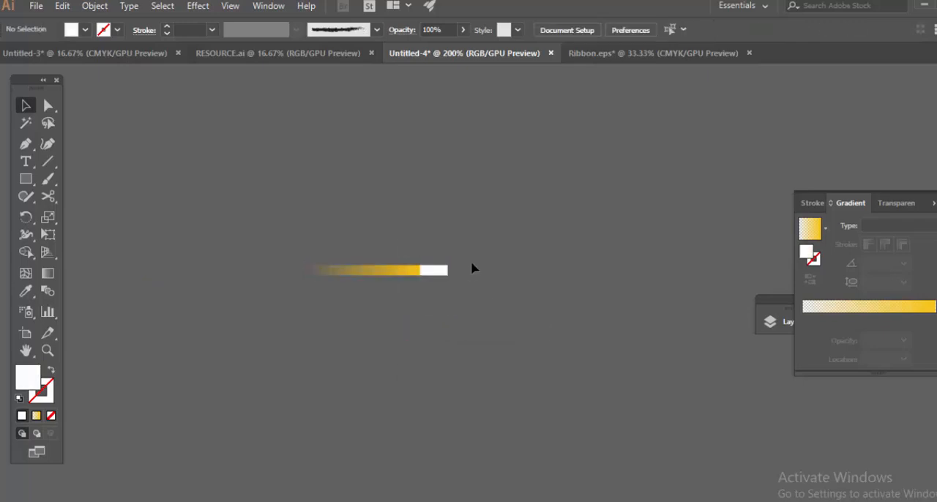
Rotate the streak diagonally and move it onto the banner, between the ORDER NOW button and the image placeholder.
click(443, 271)
drag(438, 235, 417, 212)
scroll(480, 261, down, 1)
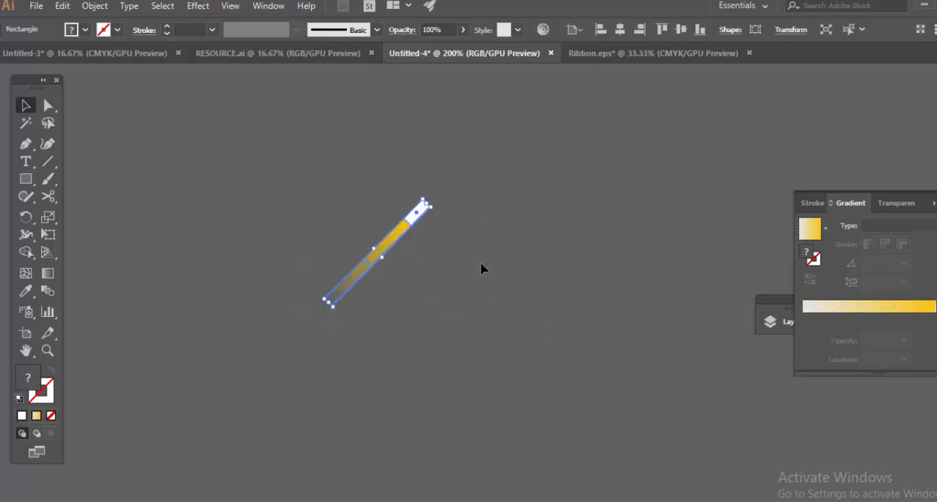
scroll(480, 262, down, 6)
drag(519, 291, 407, 371)
drag(354, 341, 400, 146)
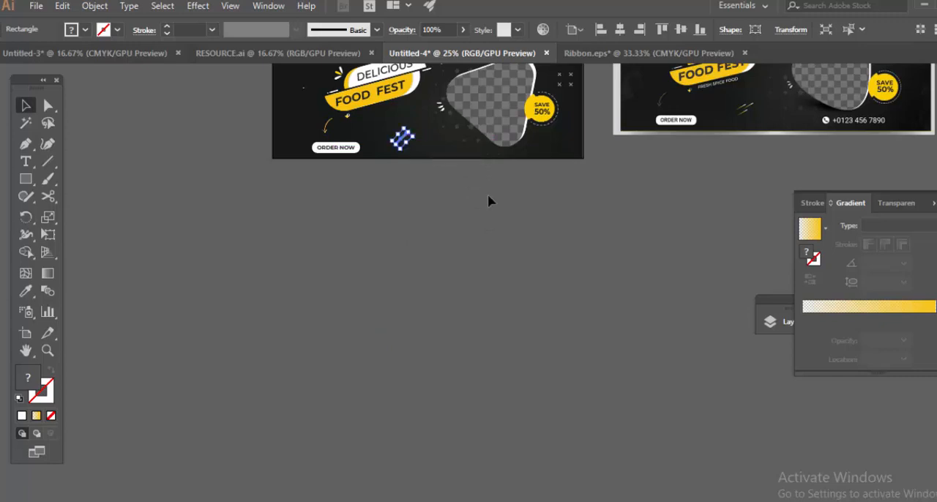
Tilt the streak to a flatter angle and duplicate it to form three parallel diagonal streaks.
scroll(439, 234, up, 5)
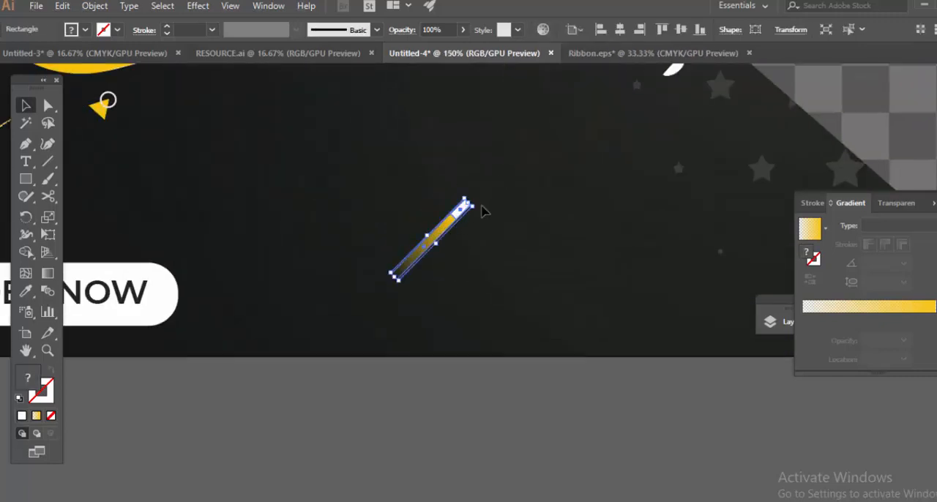
drag(482, 211, 391, 205)
drag(394, 218, 401, 287)
scroll(542, 245, down, 5)
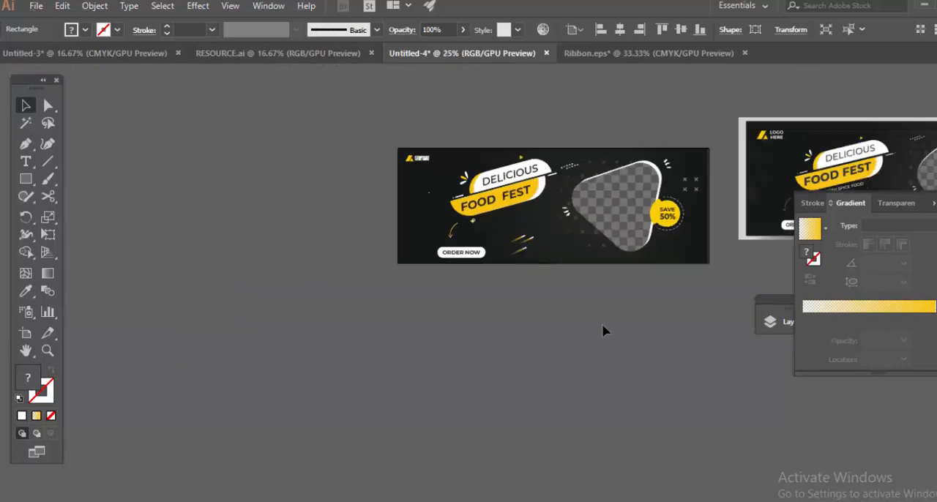
click(603, 325)
Reposition the lowest streak slightly so the three streaks match the reference arrangement.
drag(677, 307, 365, 298)
scroll(255, 247, up, 1)
drag(255, 246, 345, 257)
scroll(300, 264, up, 2)
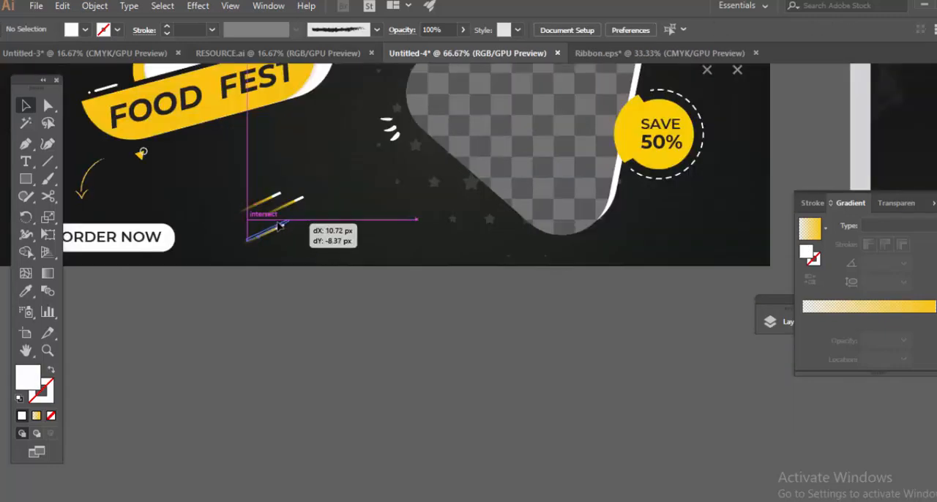
drag(279, 226, 391, 269)
click(316, 246)
scroll(351, 253, up, 1)
click(493, 267)
scroll(495, 264, down, 3)
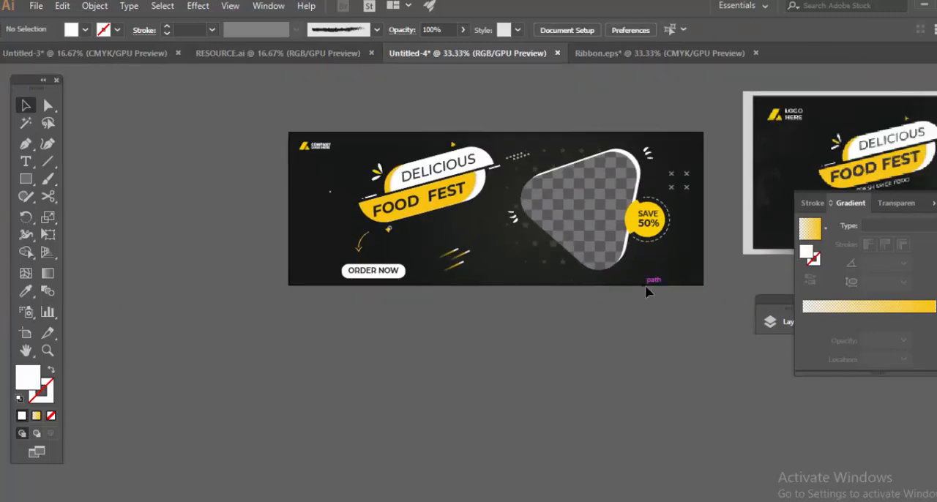
Search the RESOURCE.ai document for a contact block with a phone number that can be reused on the banner.
drag(647, 291, 427, 300)
drag(198, 323, 535, 340)
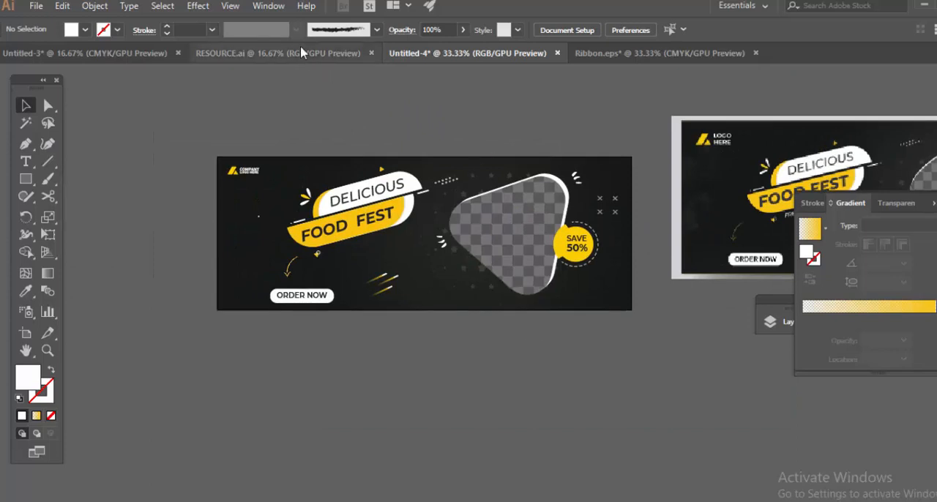
click(300, 49)
drag(157, 266, 799, 171)
scroll(395, 227, down, 1)
drag(159, 290, 336, 251)
scroll(528, 279, up, 1)
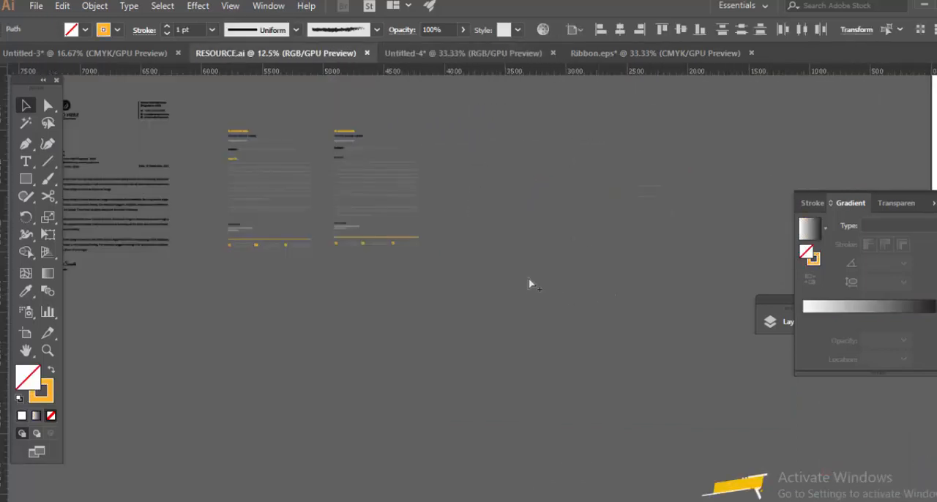
scroll(529, 283, up, 1)
drag(110, 358, 557, 287)
drag(790, 366, 169, 293)
scroll(168, 292, down, 3)
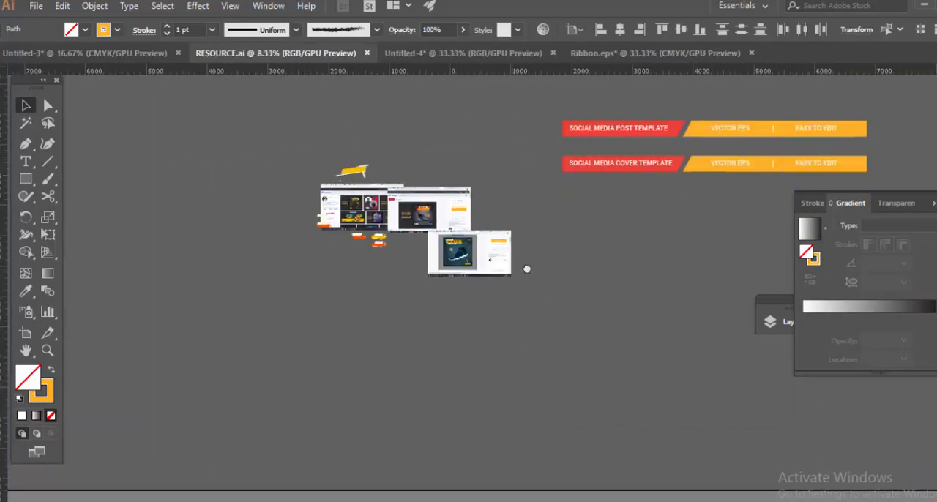
drag(527, 269, 571, 293)
scroll(571, 293, down, 2)
scroll(410, 265, up, 2)
drag(358, 274, 461, 433)
drag(433, 257, 281, 269)
scroll(379, 249, up, 3)
drag(328, 337, 481, 323)
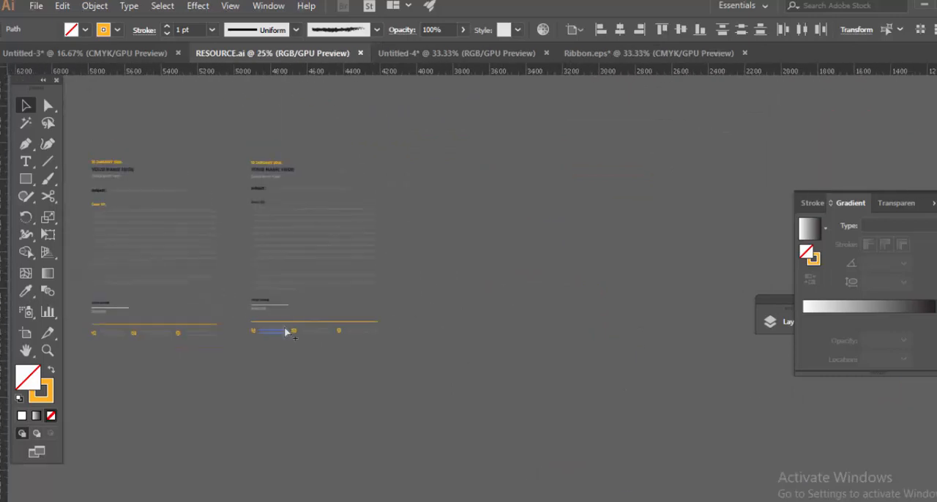
scroll(286, 331, up, 2)
drag(286, 330, 545, 320)
scroll(283, 315, up, 2)
drag(431, 291, 800, 259)
click(501, 306)
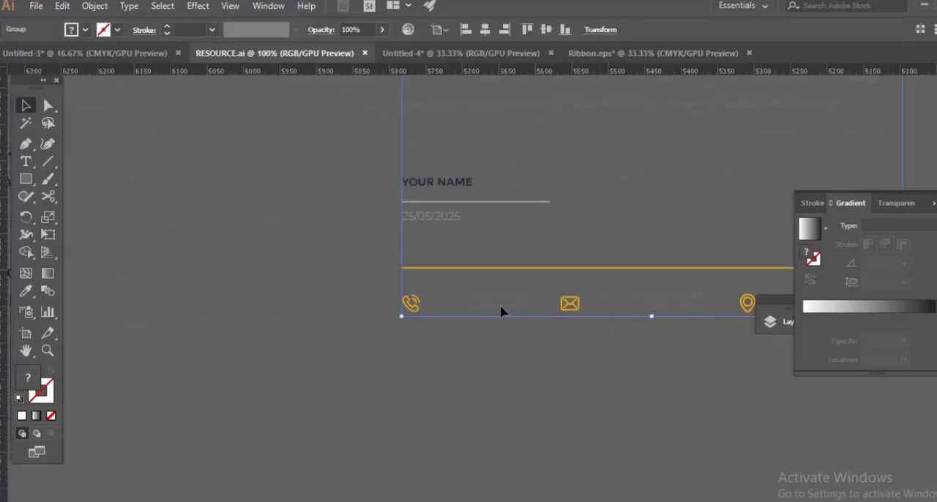
drag(454, 213, 423, 417)
scroll(454, 293, down, 3)
drag(469, 205, 513, 440)
drag(268, 117, 388, 286)
scroll(388, 285, down, 2)
drag(587, 271, 409, 334)
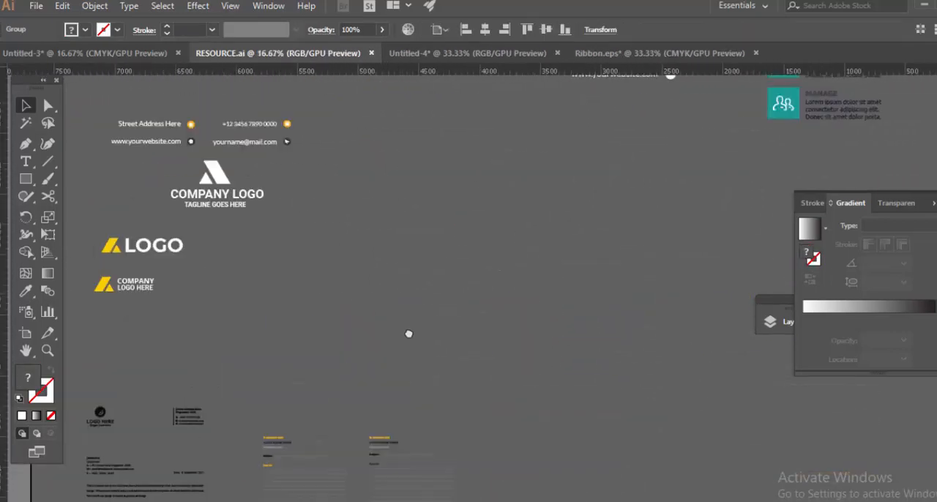
scroll(409, 334, up, 5)
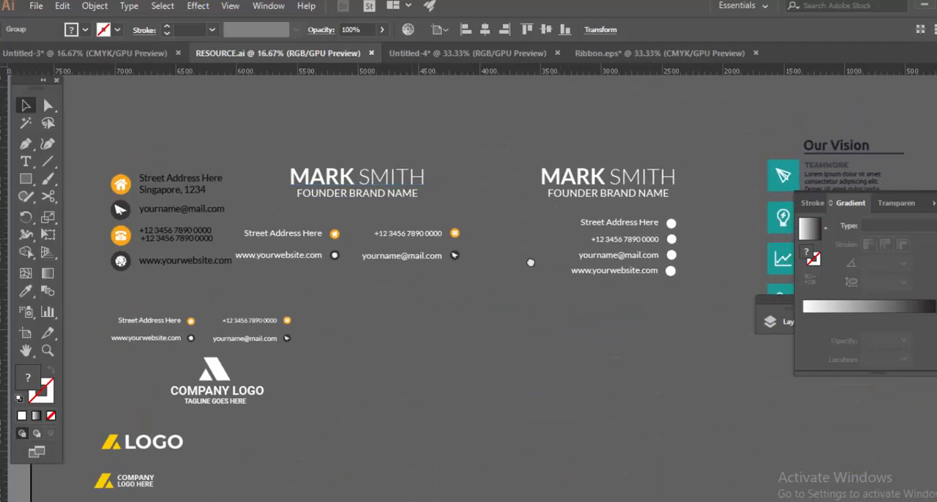
Ungroup the contact block beneath the founder title in RESOURCE.ai twice to free the phone number line.
scroll(345, 220, up, 2)
click(356, 232)
right_click(354, 229)
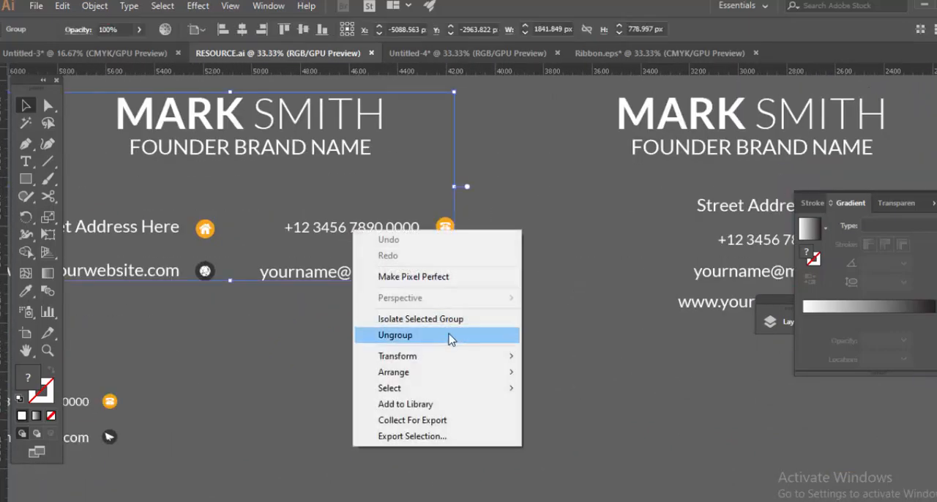
click(449, 339)
click(454, 311)
click(348, 233)
click(396, 195)
click(352, 233)
right_click(352, 229)
click(441, 335)
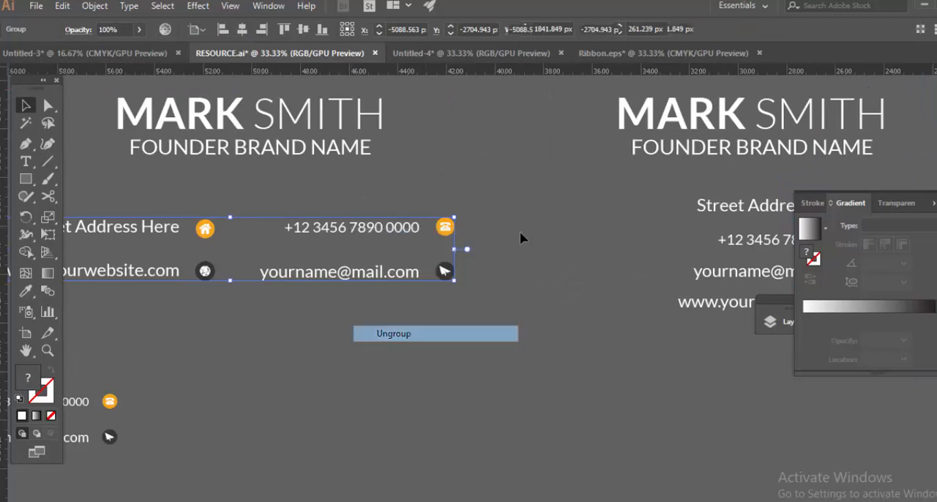
Bring the phone number into Untitled-4, delete the orange icon beside it and set the number just below the banner.
click(471, 52)
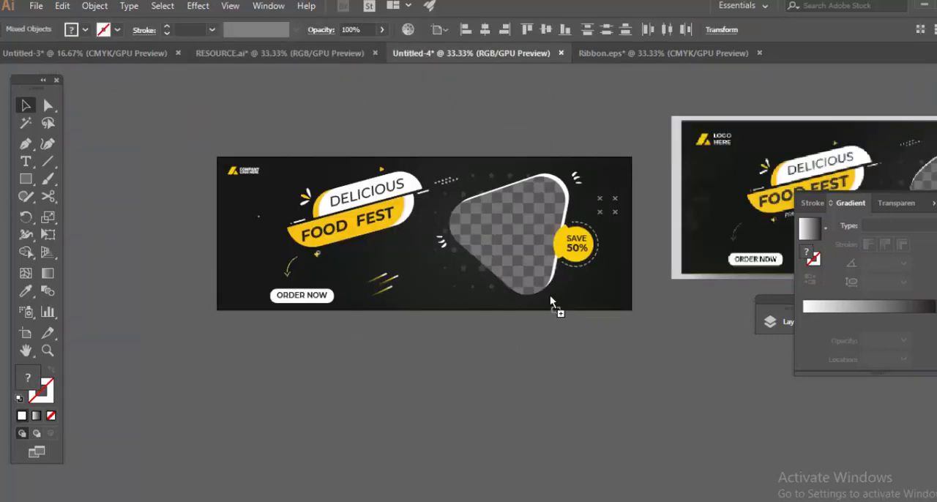
drag(550, 295, 552, 297)
click(665, 401)
drag(665, 401, 599, 421)
click(577, 316)
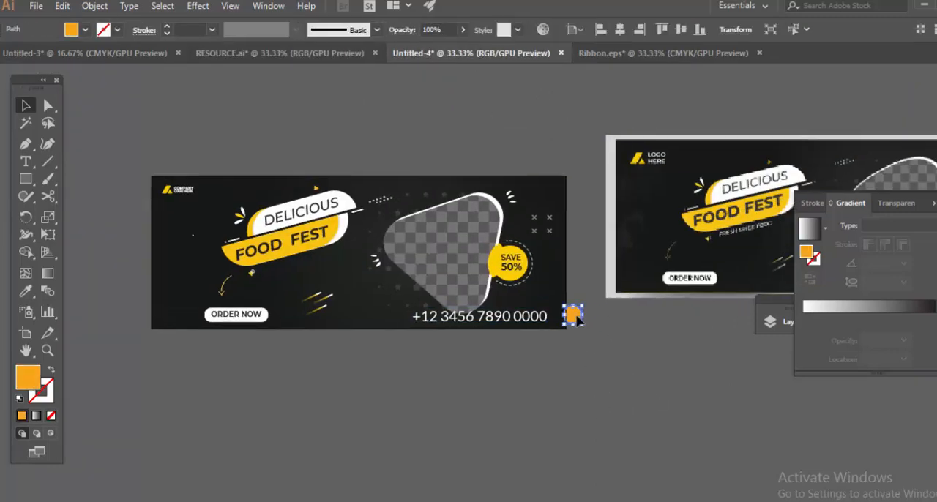
key(Delete)
drag(438, 210, 397, 177)
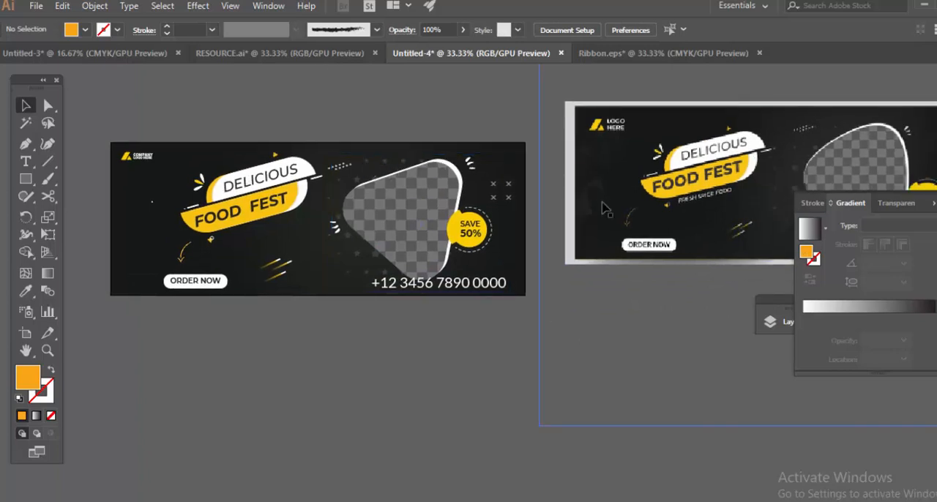
drag(440, 283, 440, 320)
Scale the image placeholder, SAVE 50% badge and surrounding decorations down together to free space beneath them.
drag(348, 255, 336, 261)
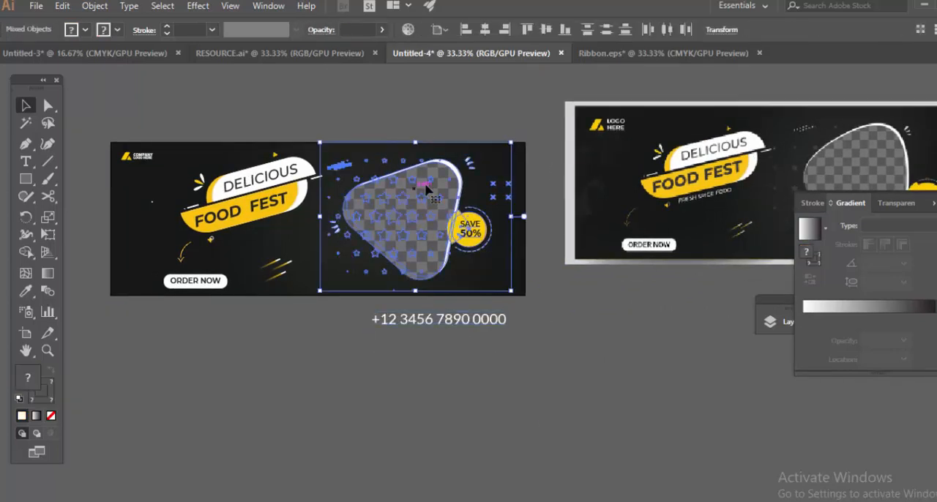
drag(512, 142, 492, 156)
click(484, 166)
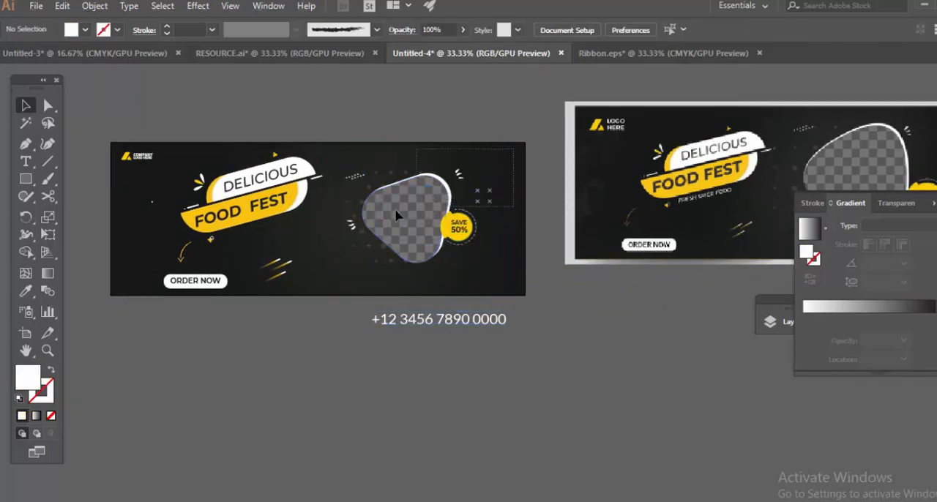
drag(395, 210, 351, 236)
key(ctrl+shift+g)
click(435, 104)
Enlarge the image placeholder and badge slightly without the X marks and nudge them upward on the banner.
drag(370, 172, 468, 247)
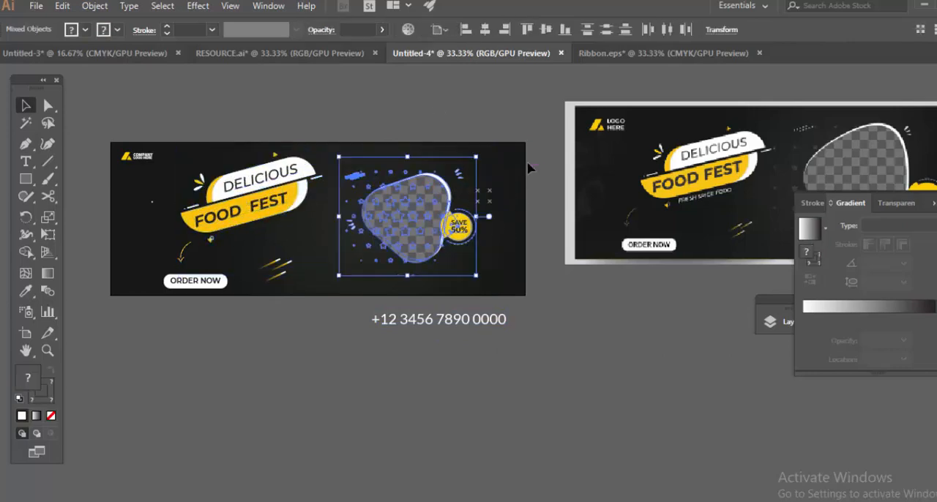
mouse_move(476, 156)
mouse_down()
mouse_move(497, 148)
mouse_move(487, 147)
mouse_up()
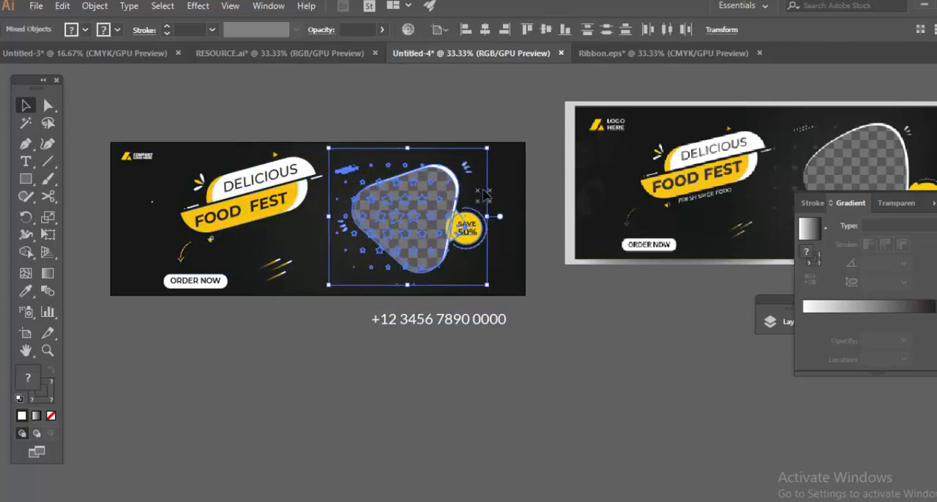
key(shift+Up)
key(shift+Up)
key(shift+Up)
key(shift+Up)
click(739, 384)
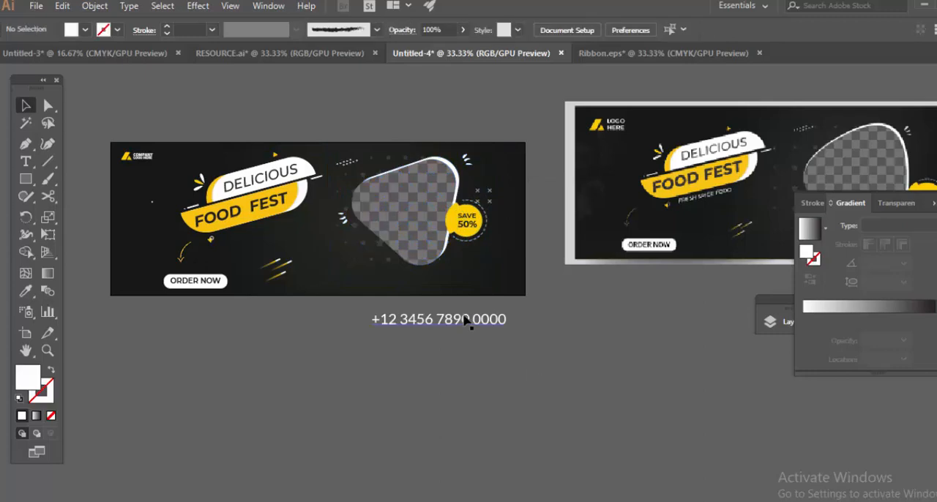
Move the phone number onto the banner beneath the image placeholder and scale it down.
drag(465, 321, 460, 280)
scroll(372, 272, up, 2)
drag(360, 271, 436, 281)
drag(626, 309, 611, 296)
Place the 001-phone-call EPS icon from the Stock market > Other > Icon > eps folder below the banner.
click(35, 6)
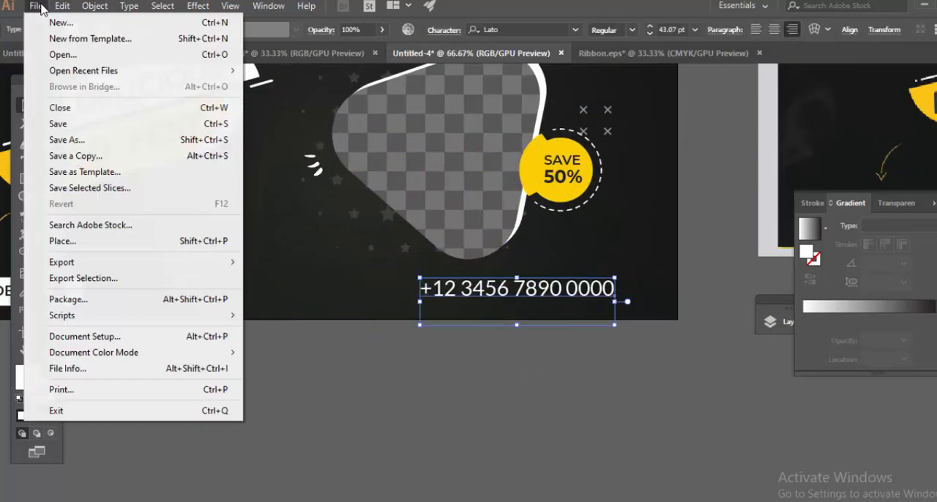
click(84, 241)
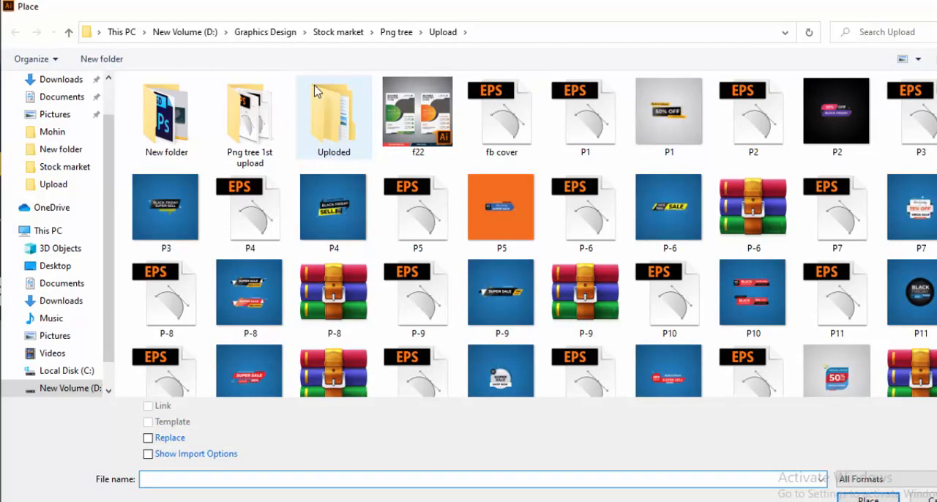
click(338, 32)
double_click(178, 146)
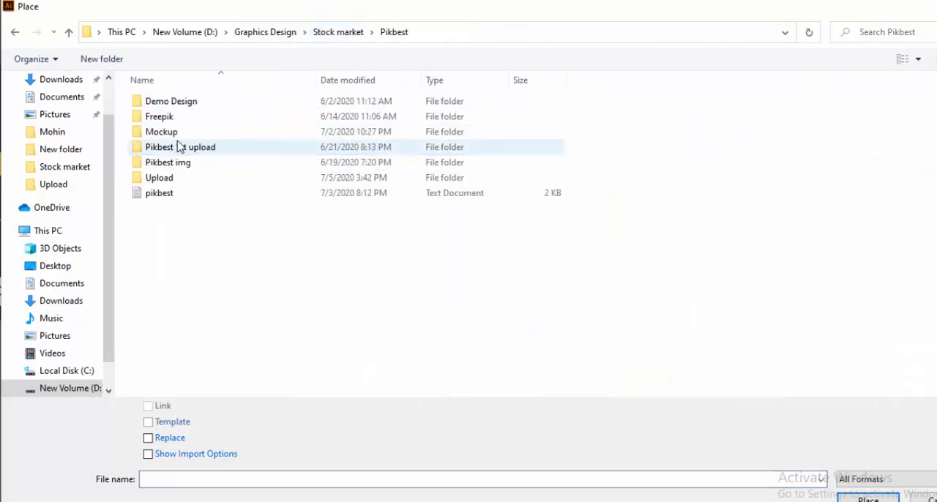
key(BackSpace)
double_click(157, 131)
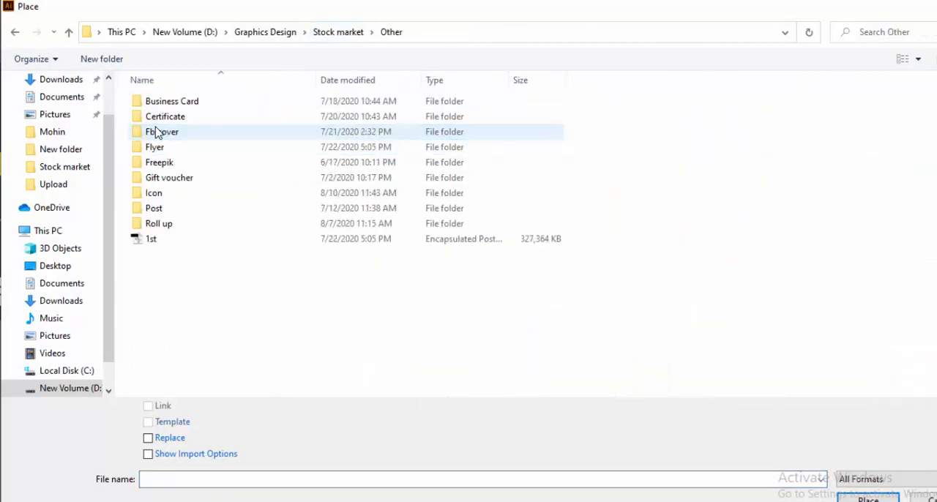
click(171, 195)
double_click(170, 195)
double_click(188, 130)
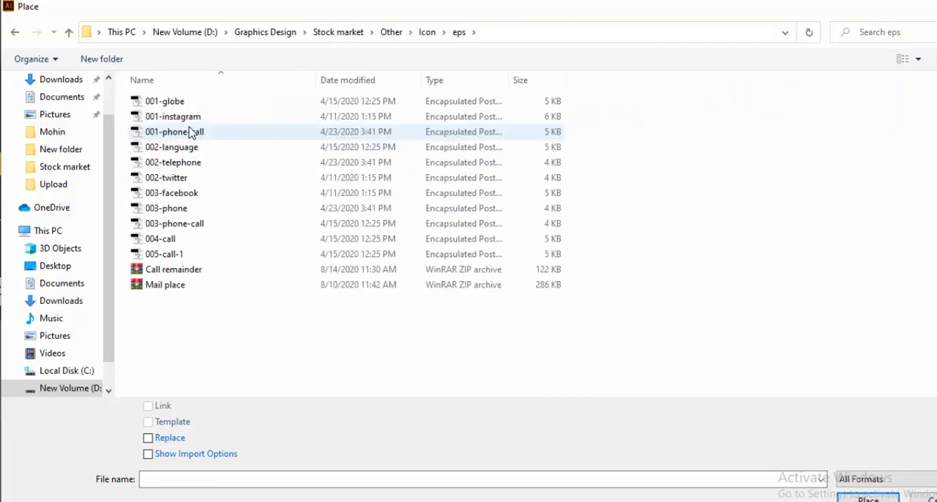
double_click(189, 132)
click(315, 352)
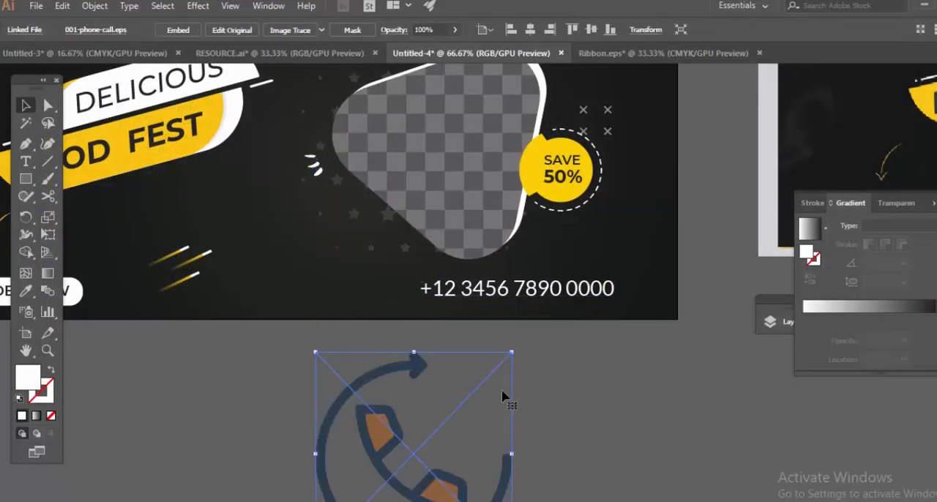
Shrink the placed phone icon to a small size, embed it and colour it white.
scroll(502, 396, down, 2)
drag(558, 277, 408, 441)
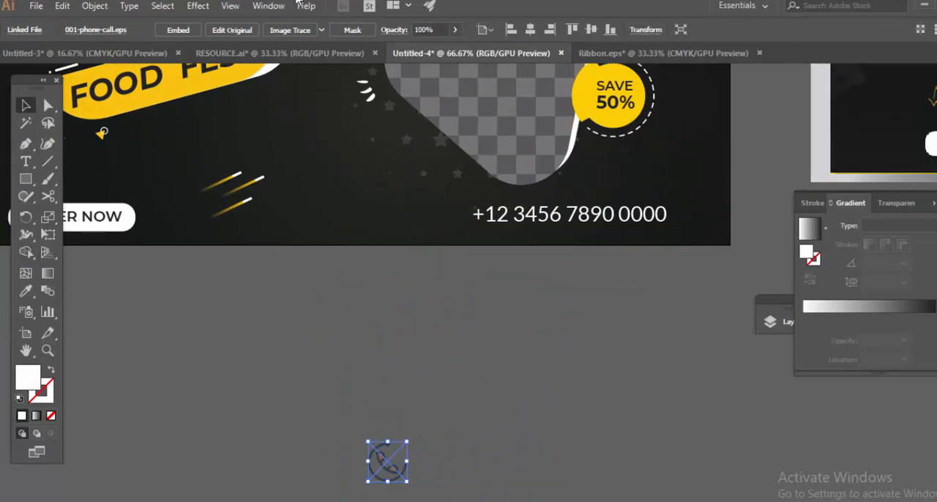
click(188, 31)
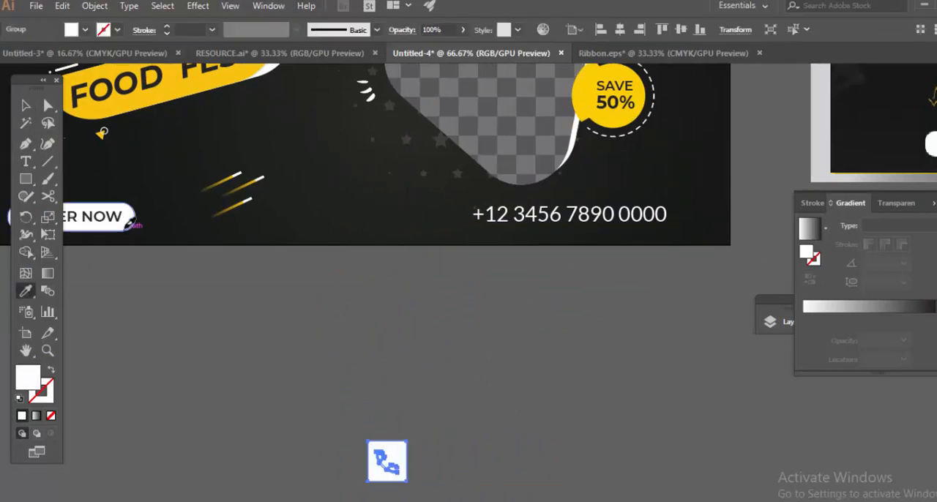
Delete the clipping path inside the phone icon's clip group so only the white handset artwork remains.
scroll(480, 375, down, 2)
drag(776, 308, 642, 227)
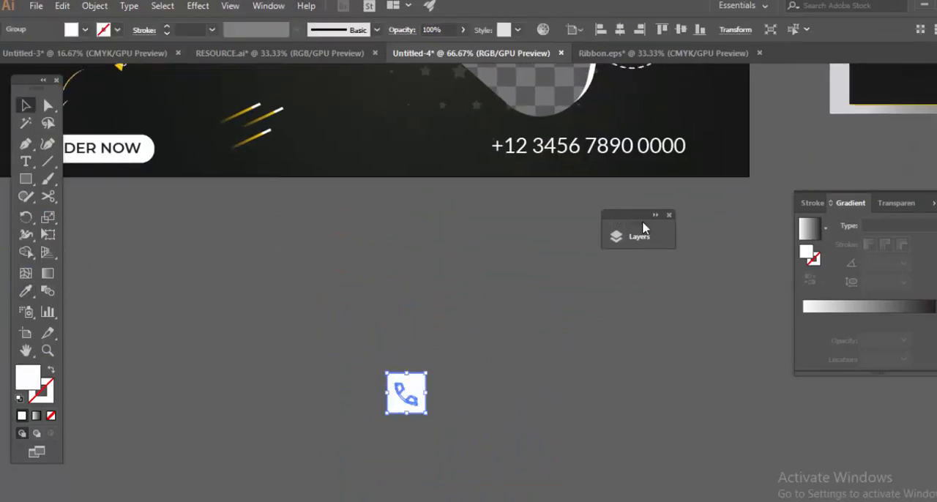
click(632, 237)
click(442, 268)
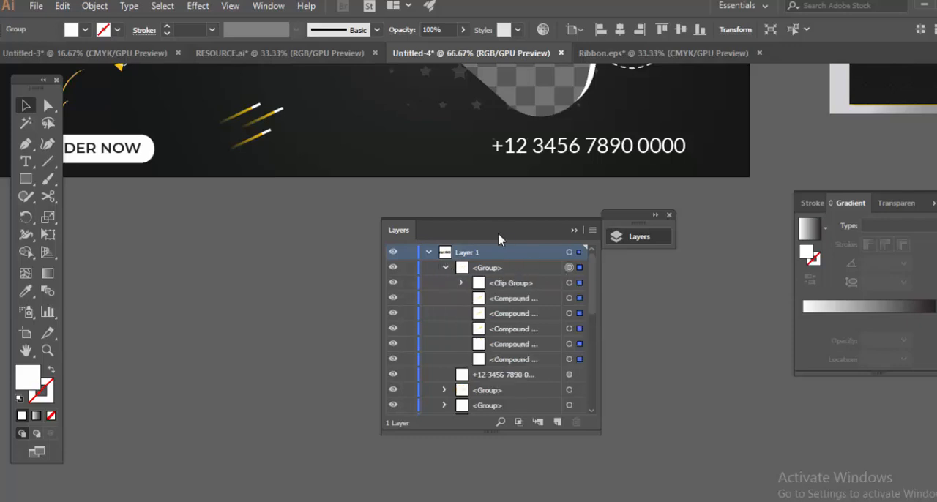
drag(498, 238, 674, 145)
click(638, 200)
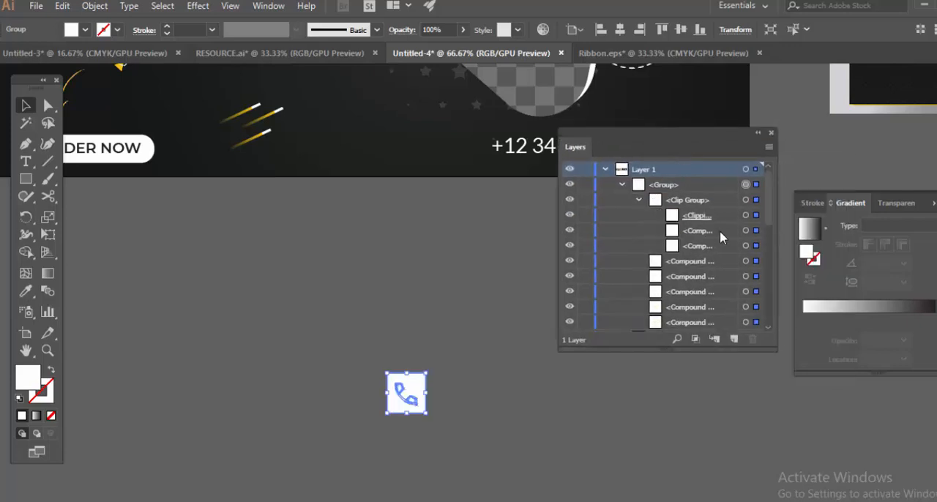
click(755, 217)
key(Delete)
drag(323, 433, 448, 366)
drag(454, 323, 415, 393)
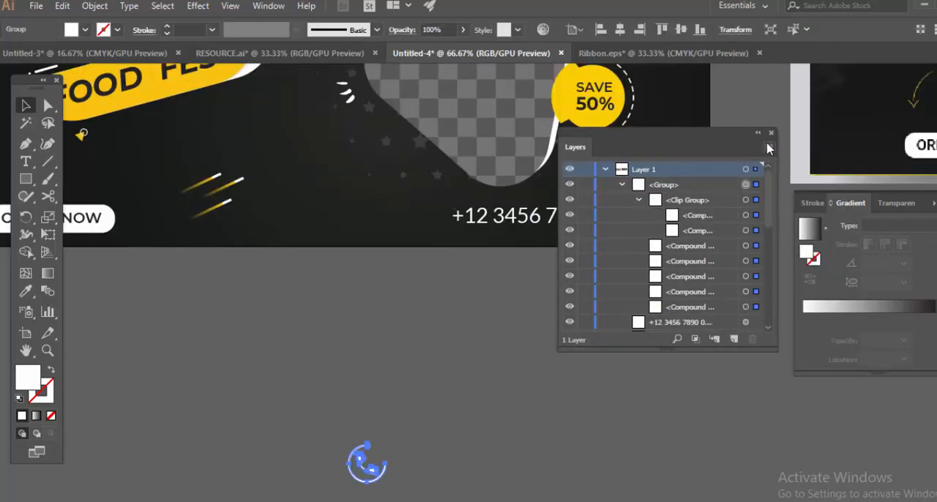
click(758, 134)
Move the phone icon in front of the phone number on the banner and scale it to match the text.
drag(384, 436, 490, 147)
drag(483, 163, 371, 259)
scroll(363, 268, up, 3)
drag(461, 140, 407, 198)
drag(392, 229, 383, 232)
drag(608, 249, 608, 250)
Try to vertically centre the phone number on the phone icon.
click(479, 270)
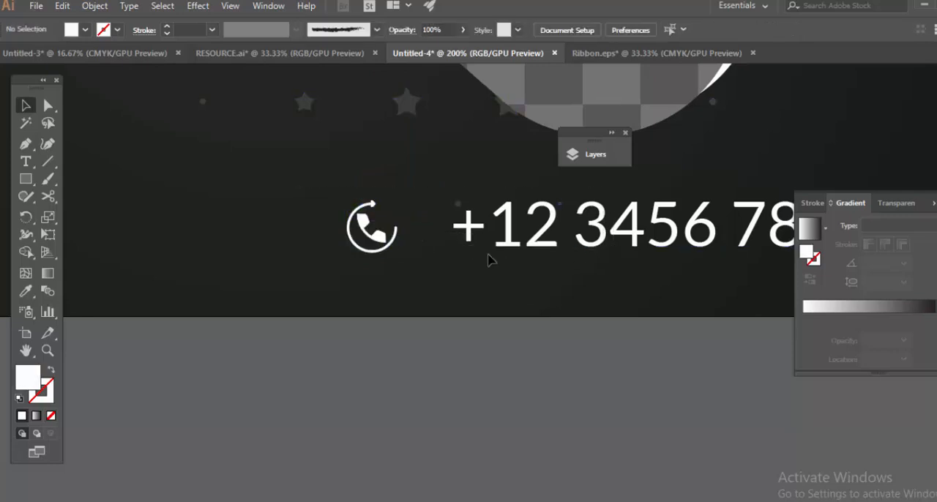
drag(489, 255, 364, 229)
click(382, 232)
click(545, 34)
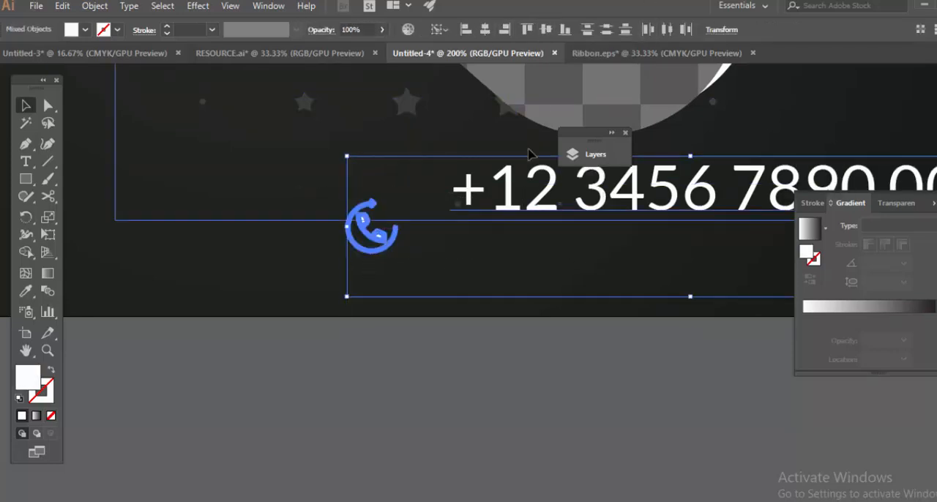
key(ctrl+z)
click(494, 351)
Group the phone icon with the phone number and vertically centre-align the group with the ORDER NOW button.
drag(309, 250, 271, 276)
key(ctrl+g)
drag(606, 284, 730, 278)
scroll(607, 285, down, 3)
shift+click(340, 285)
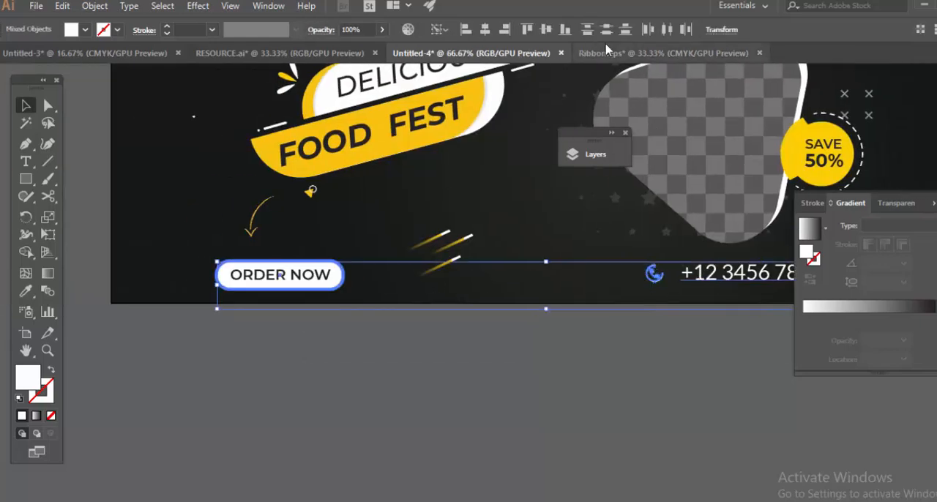
click(546, 30)
click(601, 226)
Shift the phone contact group down slightly so its text sits level with the ORDER NOW label.
scroll(602, 230, down, 1)
drag(731, 327, 516, 293)
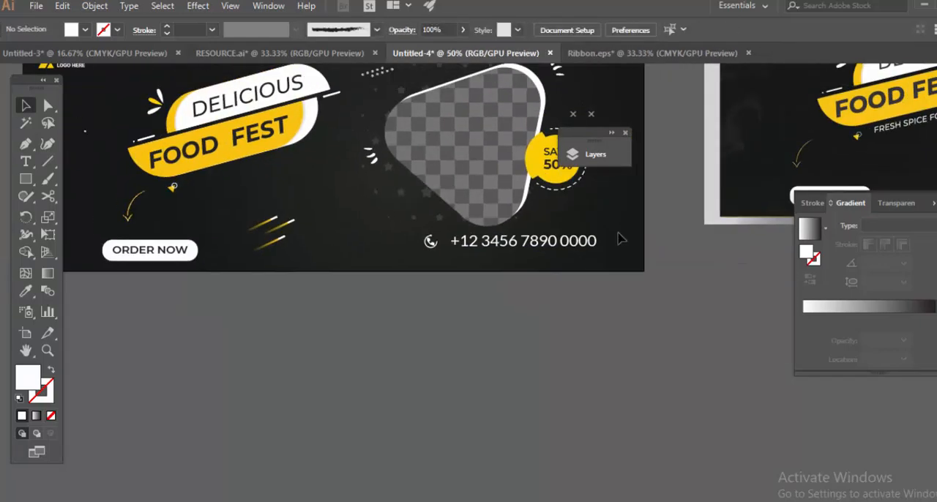
drag(549, 243, 549, 253)
scroll(471, 315, down, 3)
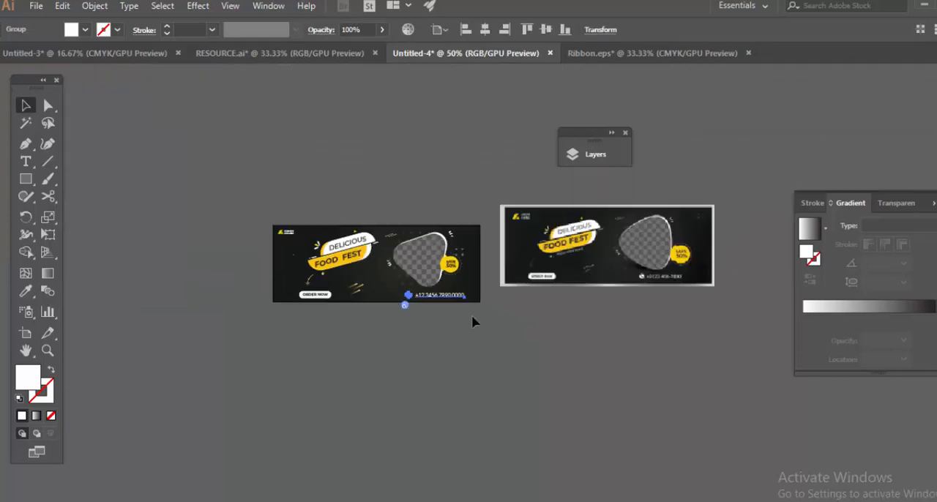
click(471, 318)
Compare the banner's elements with the reference image beside it, from the headline to the phone contact.
drag(384, 351, 451, 349)
scroll(424, 294, up, 2)
drag(423, 294, 353, 315)
scroll(428, 238, up, 2)
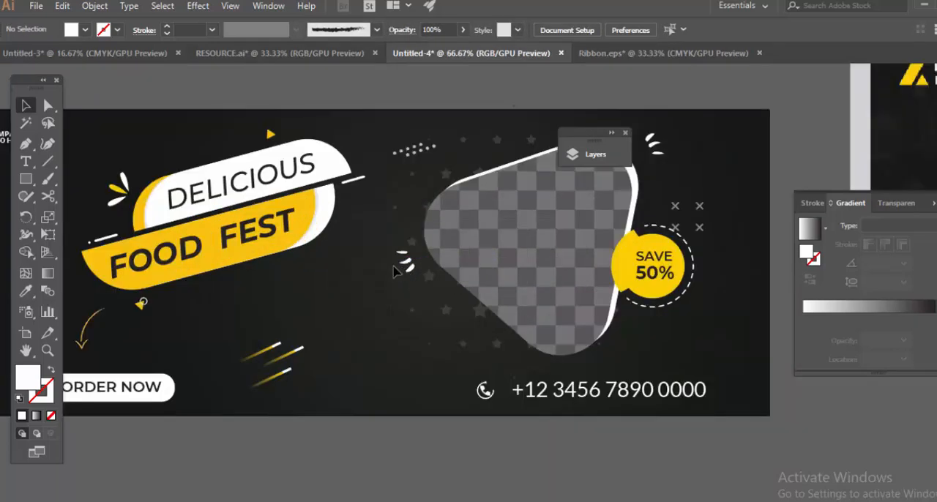
drag(428, 238, 495, 241)
scroll(494, 243, down, 2)
drag(528, 272, 318, 257)
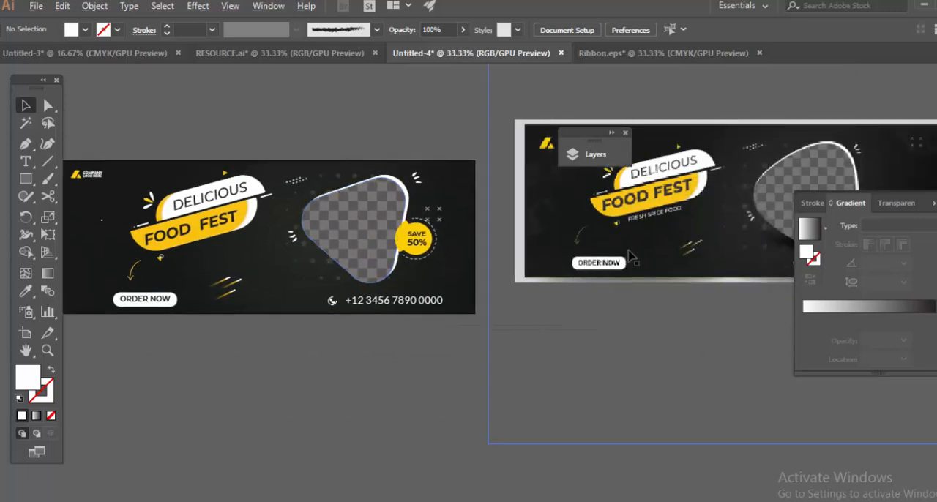
drag(627, 261, 313, 276)
scroll(601, 259, up, 1)
scroll(600, 259, down, 1)
drag(614, 239, 576, 320)
scroll(574, 309, up, 2)
scroll(575, 310, down, 2)
drag(376, 292, 646, 243)
Delete the reference image and fit the finished banner in the window with the panels hidden.
click(646, 242)
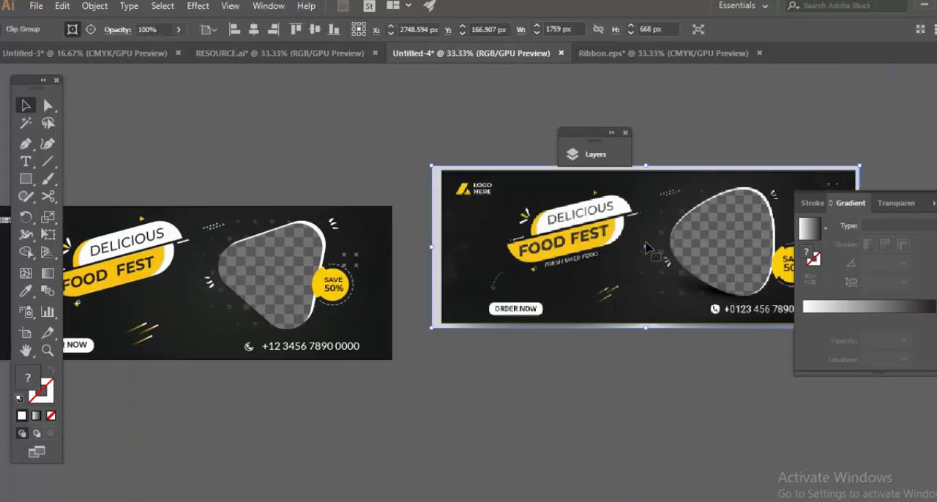
key(Delete)
key(Tab)
key(ctrl+0)
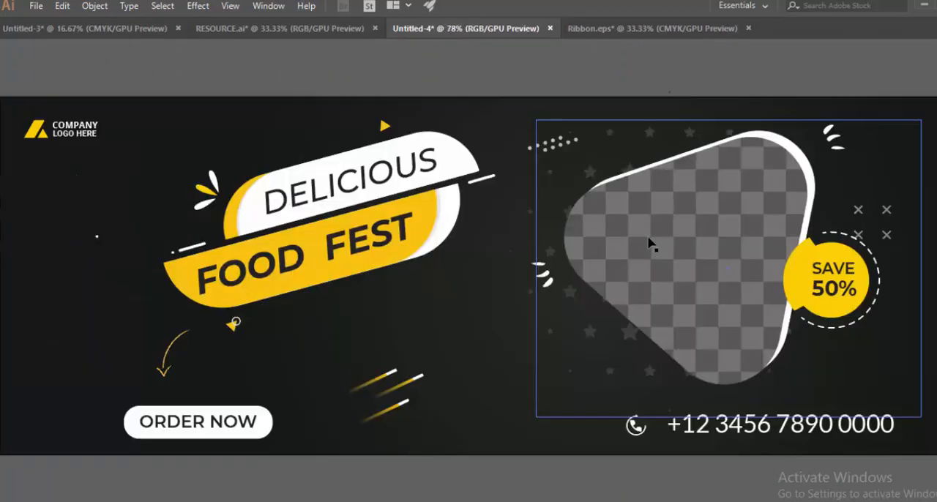